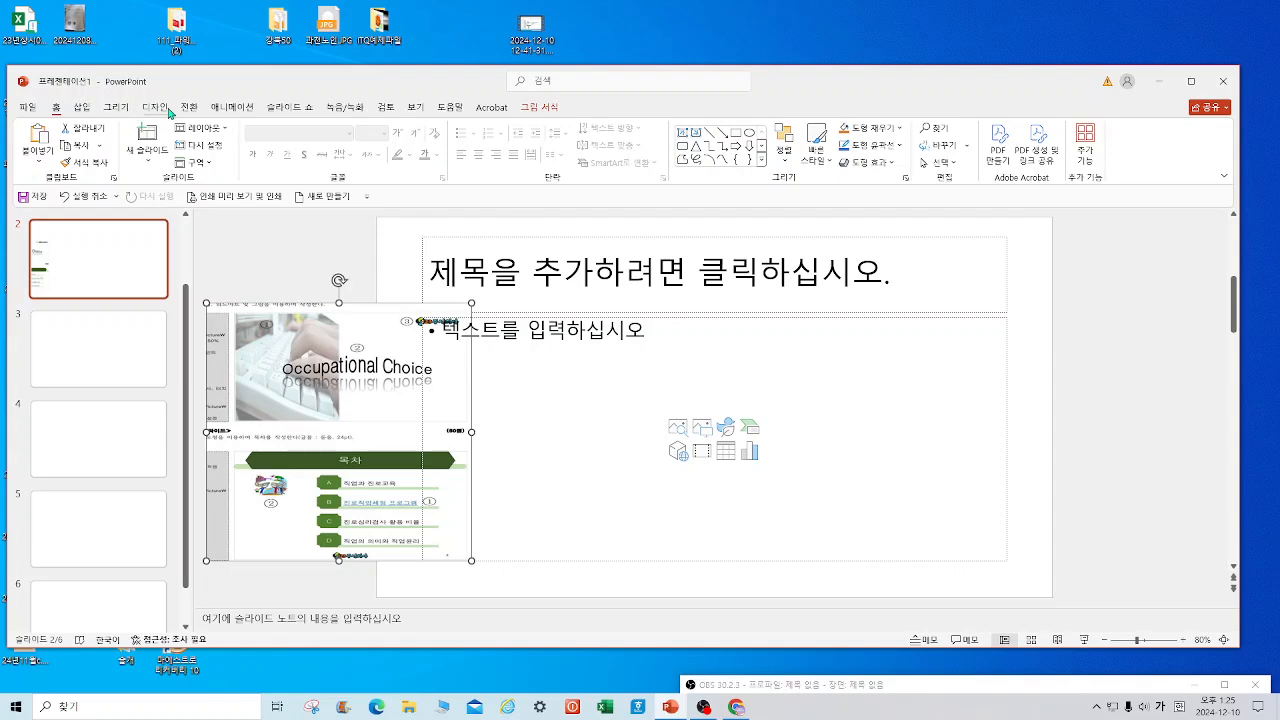
# Set the presentation's slide size to A4 paper (210x297mm) and confirm how the content is scaled.
pyautogui.click(1149, 166)
pyautogui.click(1173, 250)
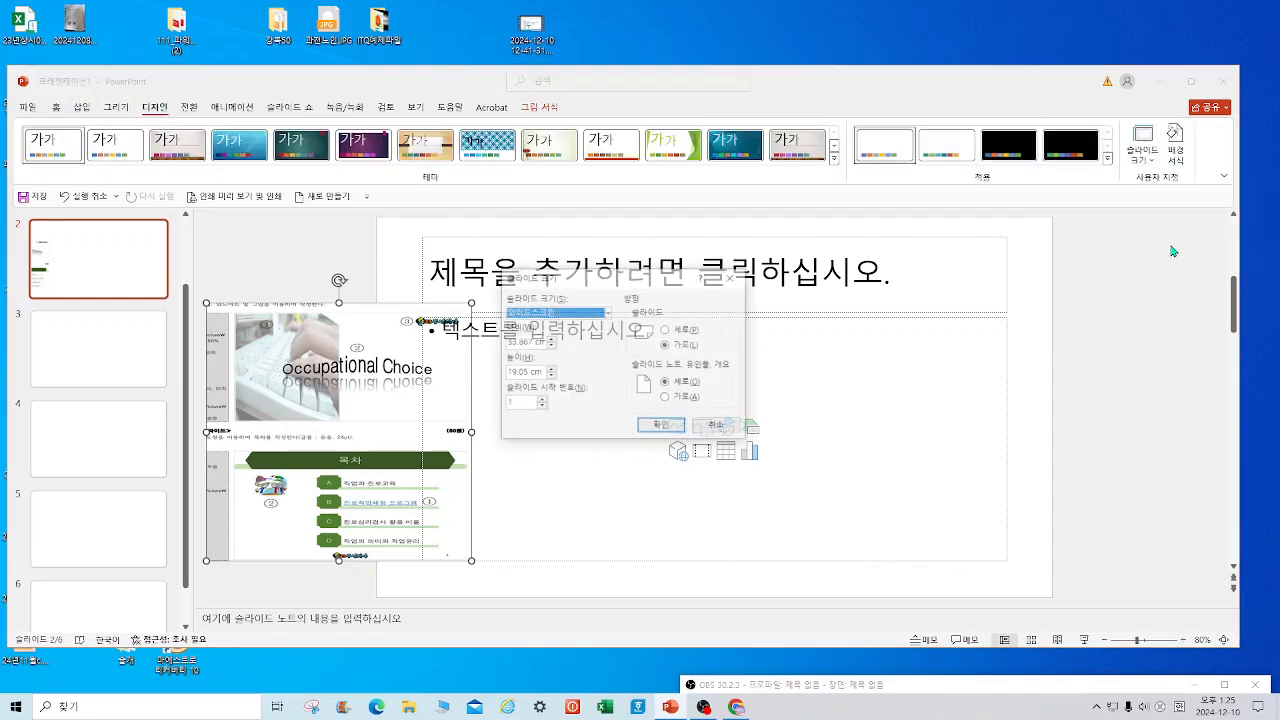
pyautogui.click(608, 313)
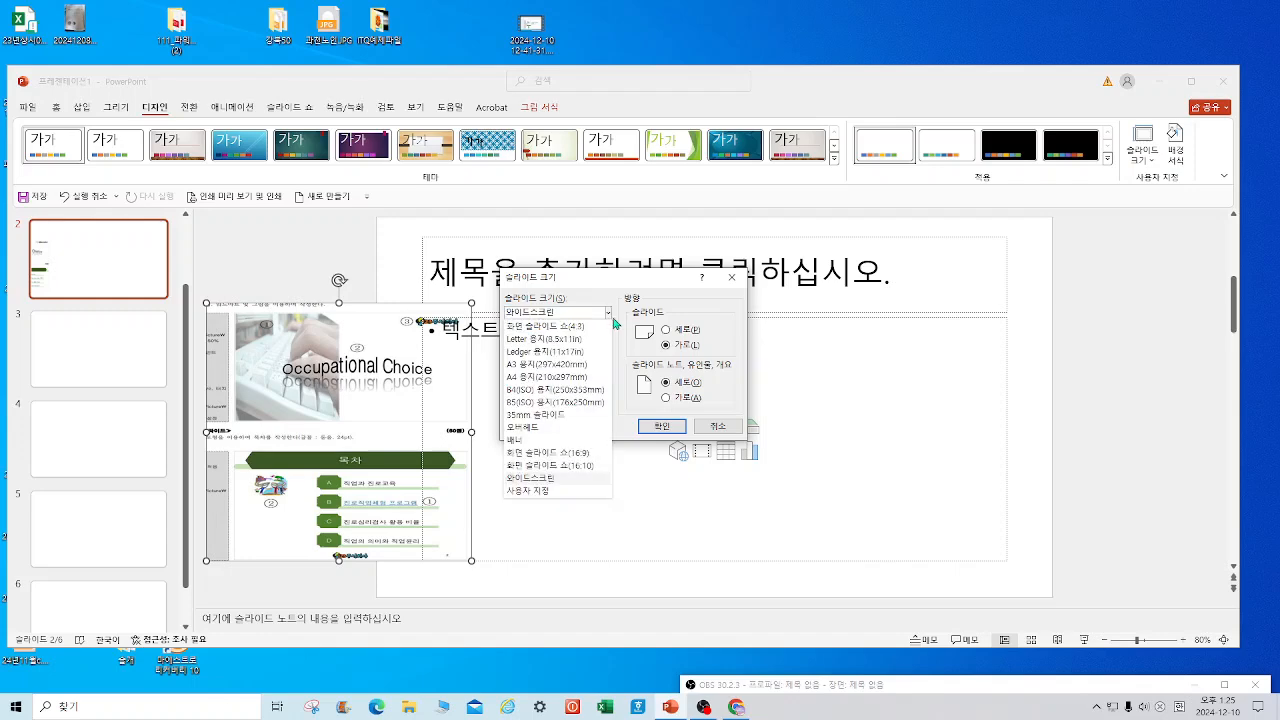
pyautogui.click(525, 377)
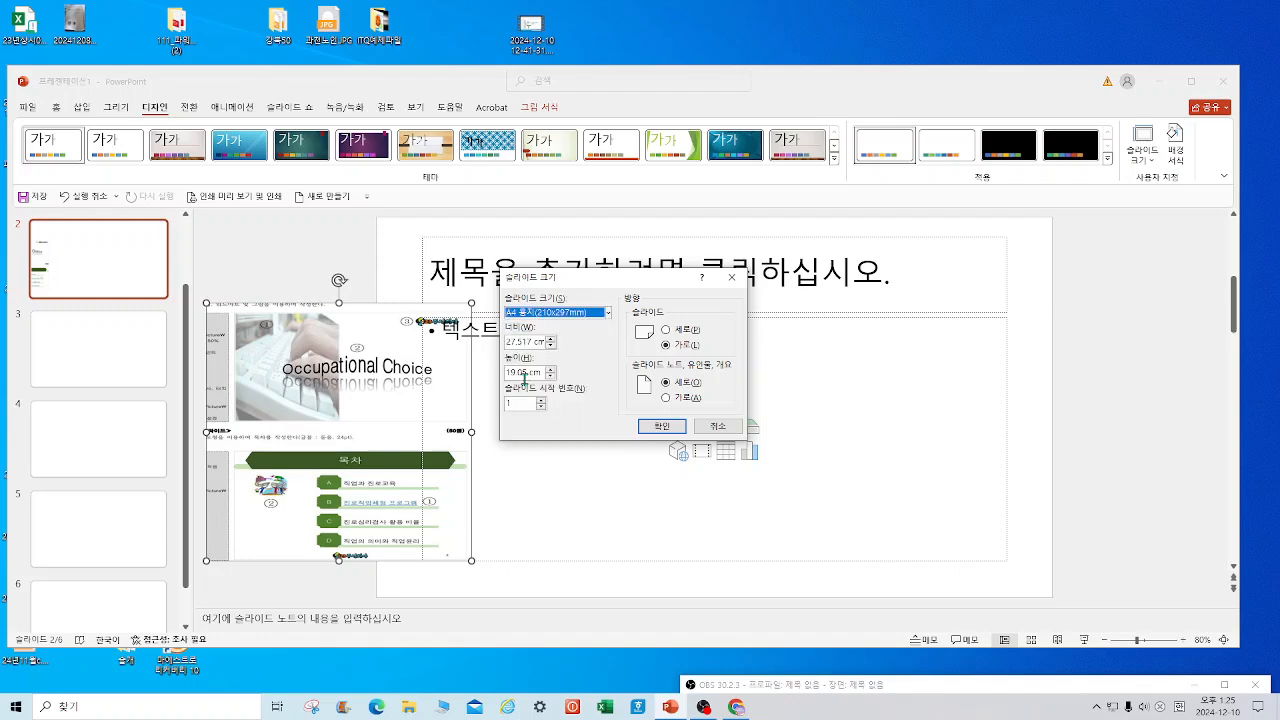
pyautogui.click(662, 426)
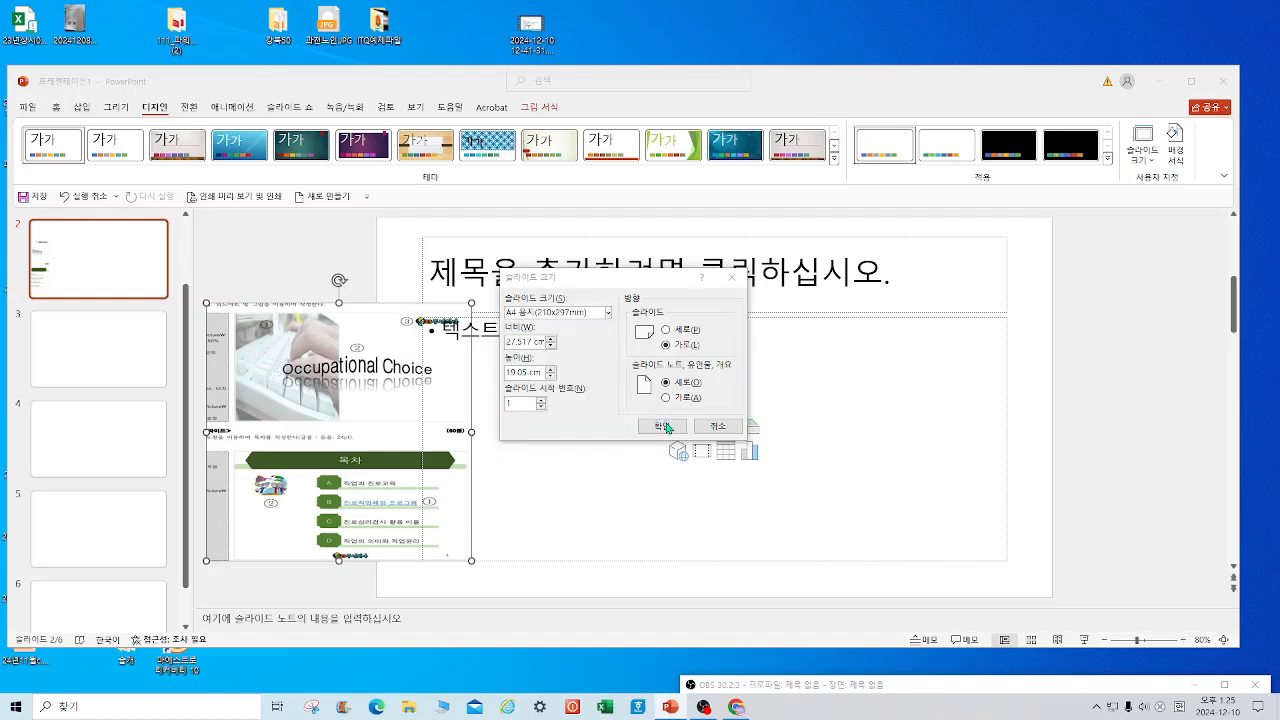
pyautogui.click(704, 335)
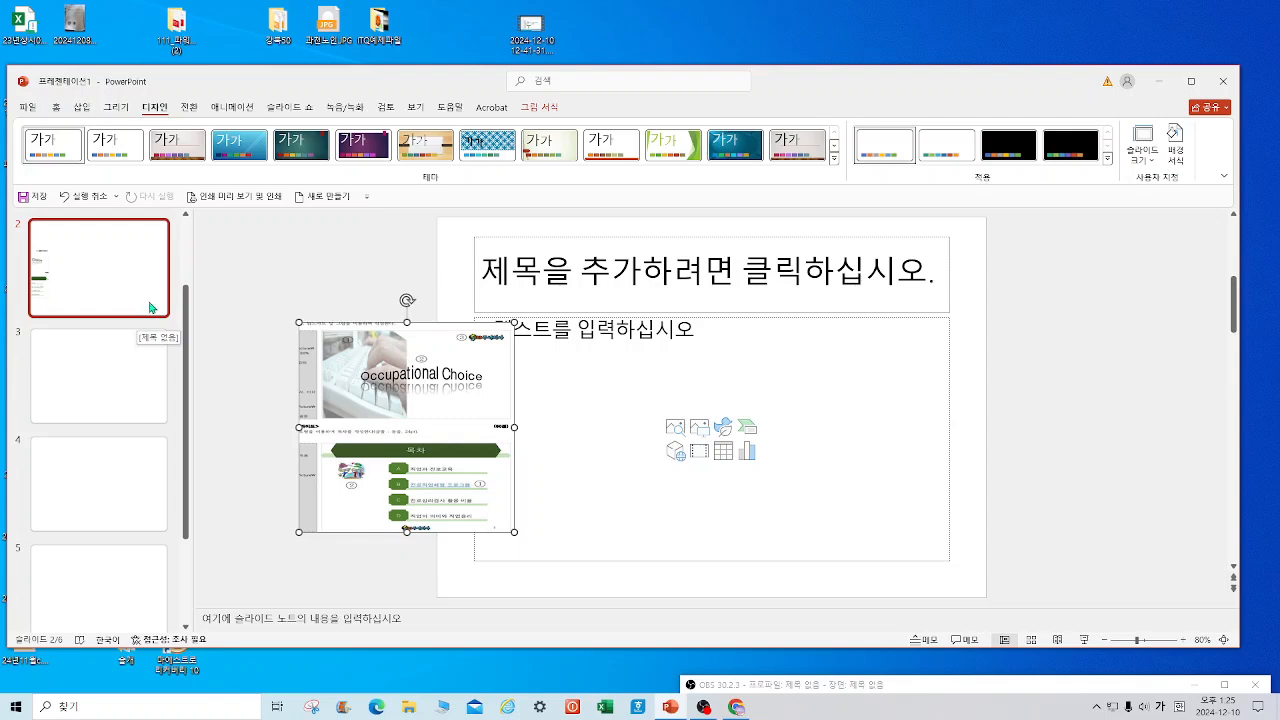
# On the slide master's content layout, draw a thin full-width hexagon about 27.5 x 1 cm and a larger hexagon about 23.4 x 3 cm above it.
pyautogui.click(415, 107)
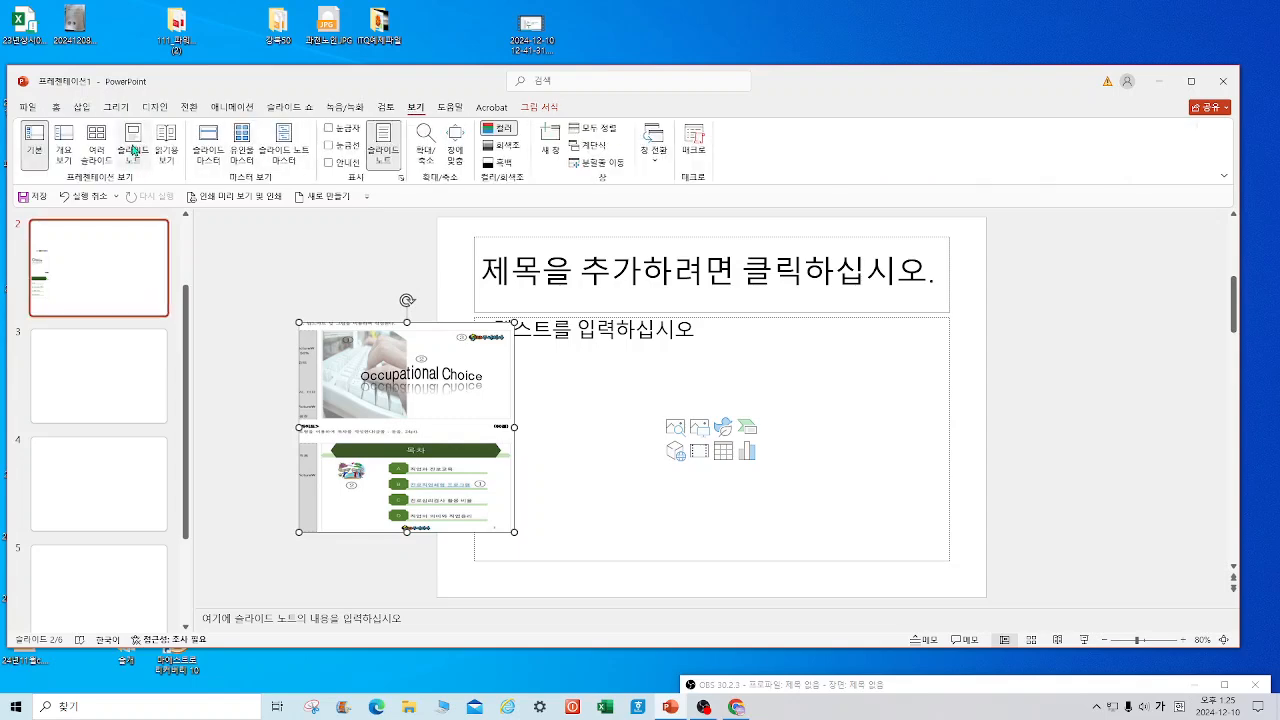
pyautogui.click(209, 140)
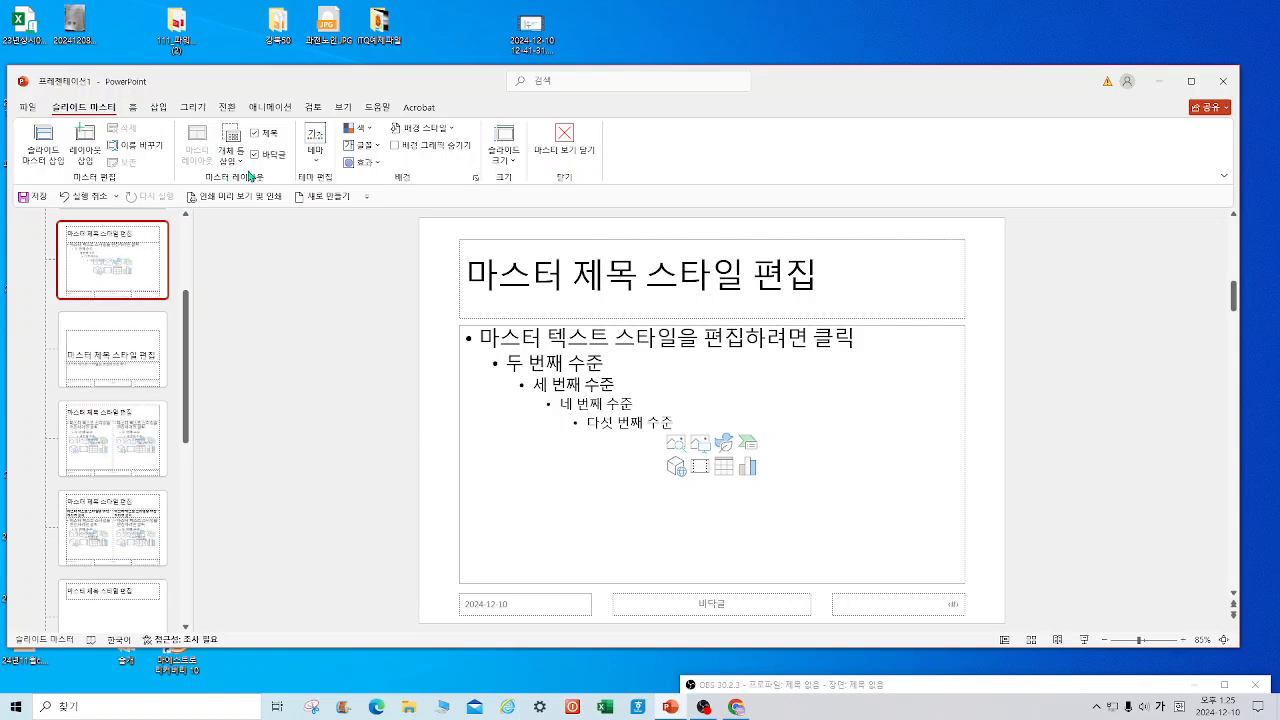
pyautogui.click(158, 108)
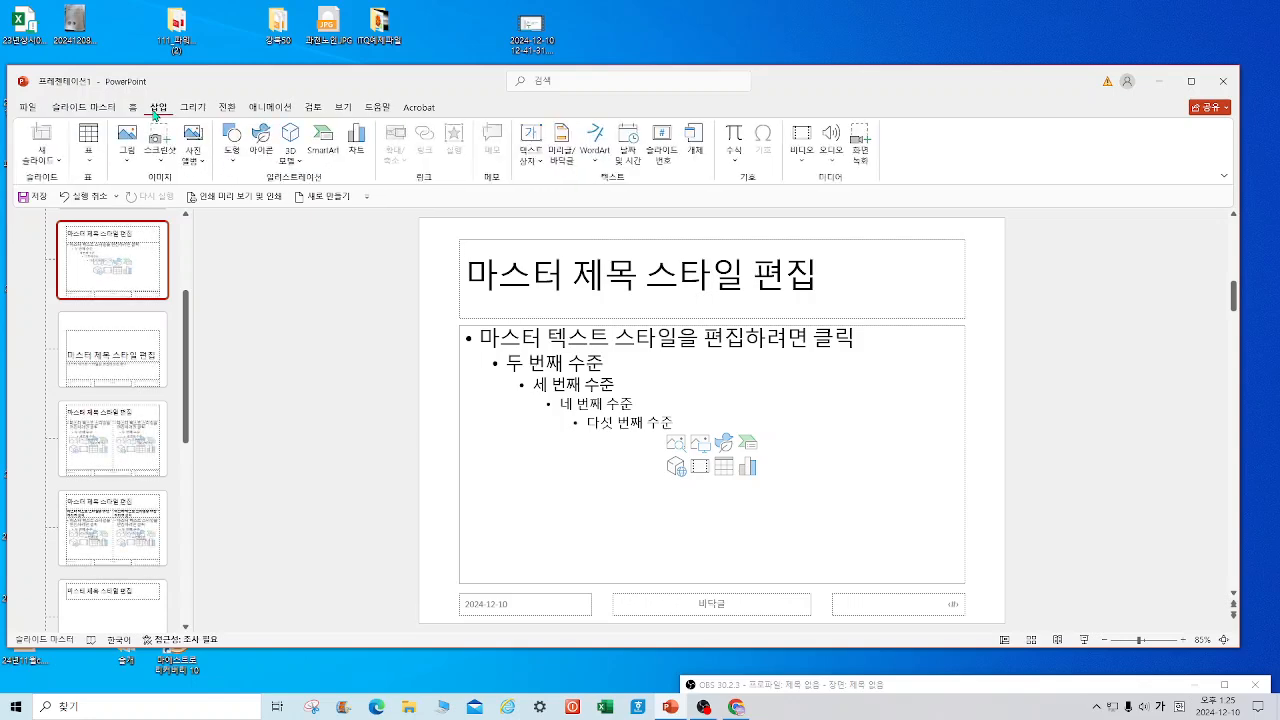
pyautogui.click(232, 150)
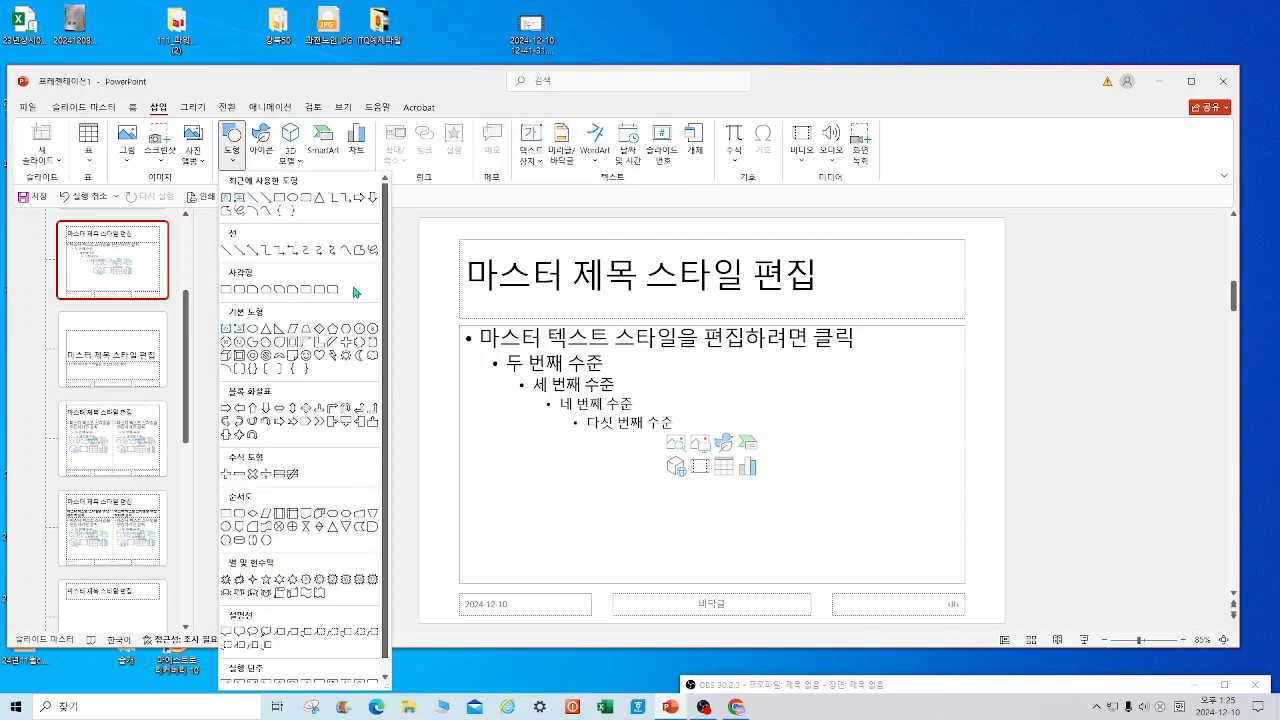
pyautogui.click(350, 332)
pyautogui.moveTo(423, 266)
pyautogui.mouseDown()
pyautogui.moveTo(846, 293)
pyautogui.moveTo(995, 271)
pyautogui.moveTo(1003, 281)
pyautogui.mouseUp()
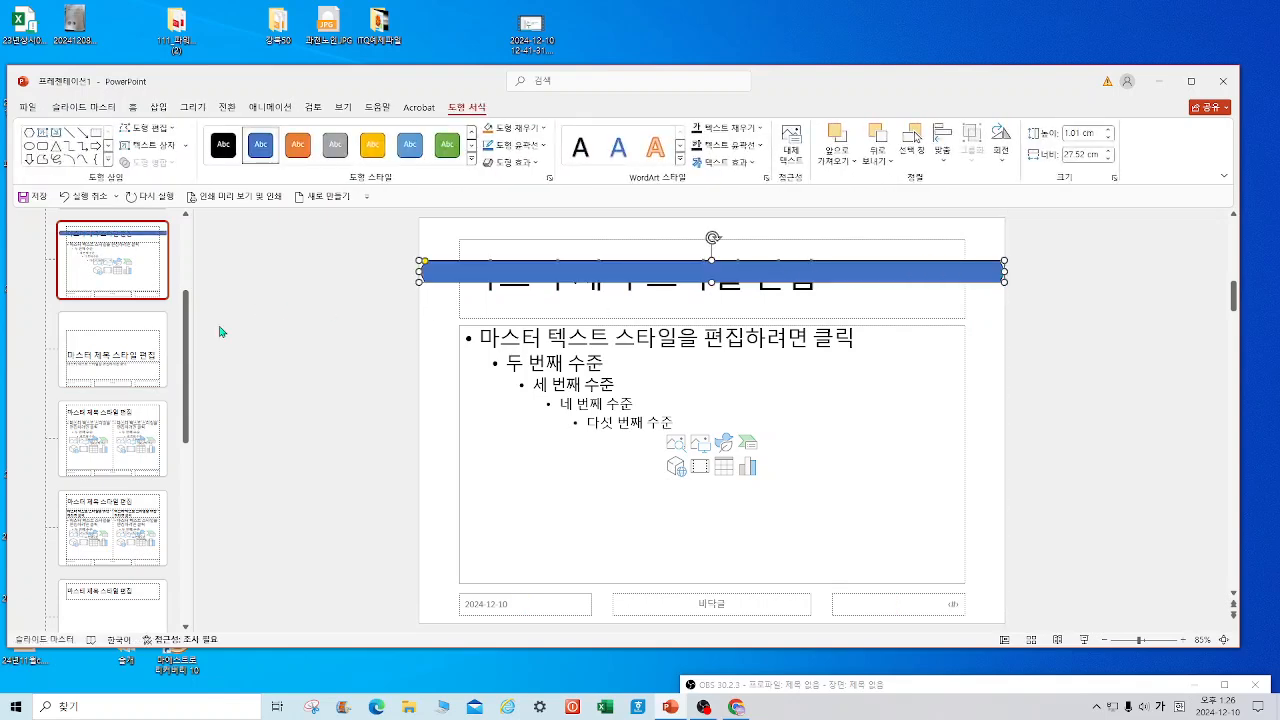
pyautogui.click(31, 132)
pyautogui.moveTo(465, 217); pyautogui.dragTo(964, 285)
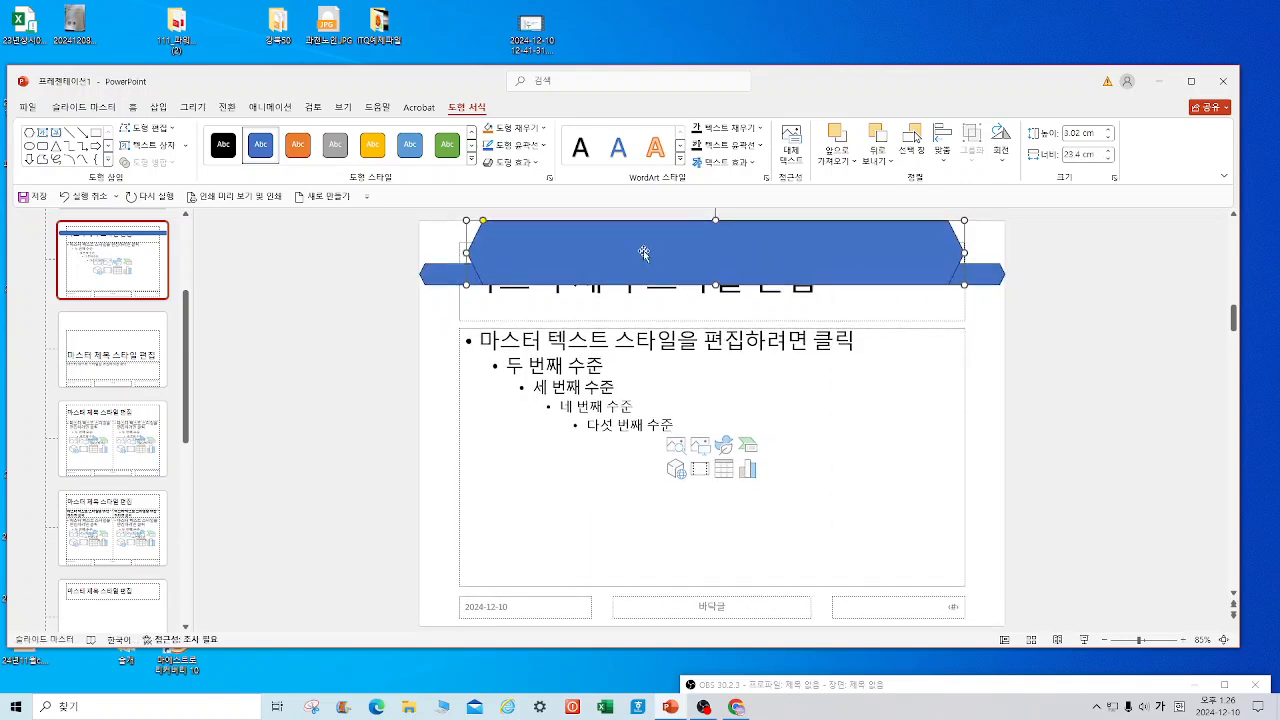
# Remove the outlines of both hexagons and send them behind the title placeholder.
pyautogui.keyDown('shift'); pyautogui.click(440, 278); pyautogui.keyUp('shift')
pyautogui.click(546, 147)
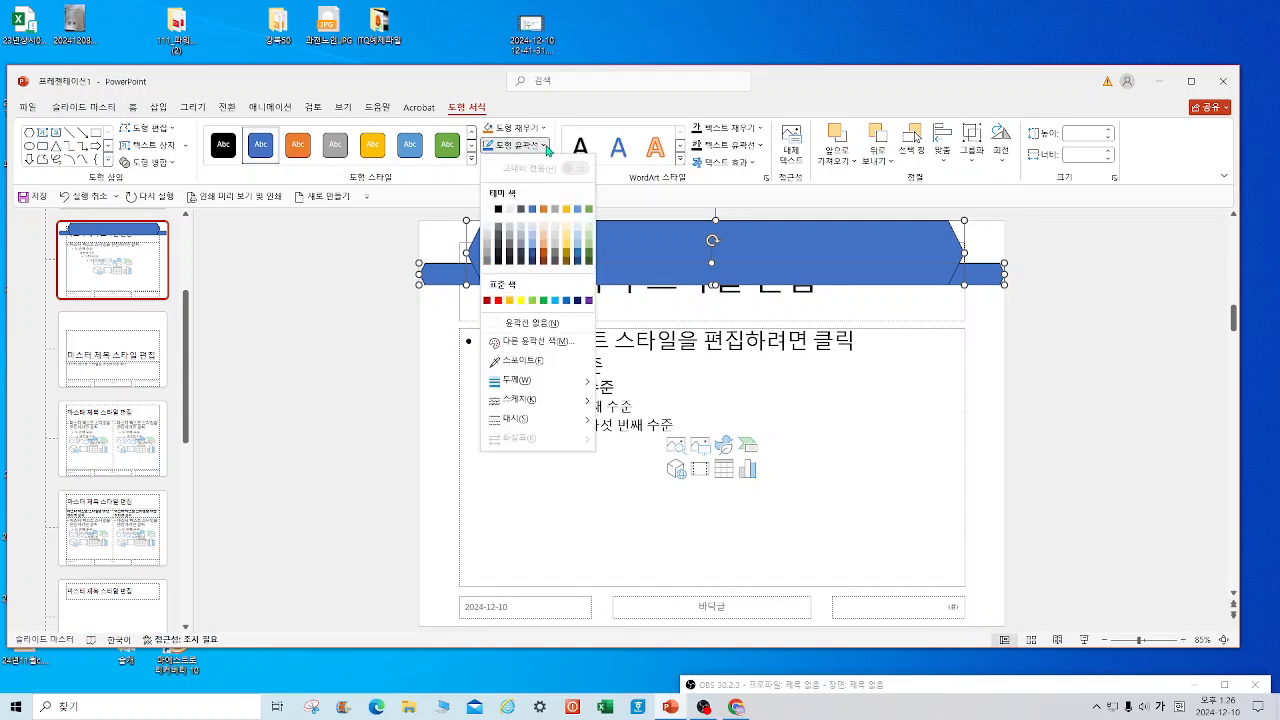
pyautogui.click(549, 325)
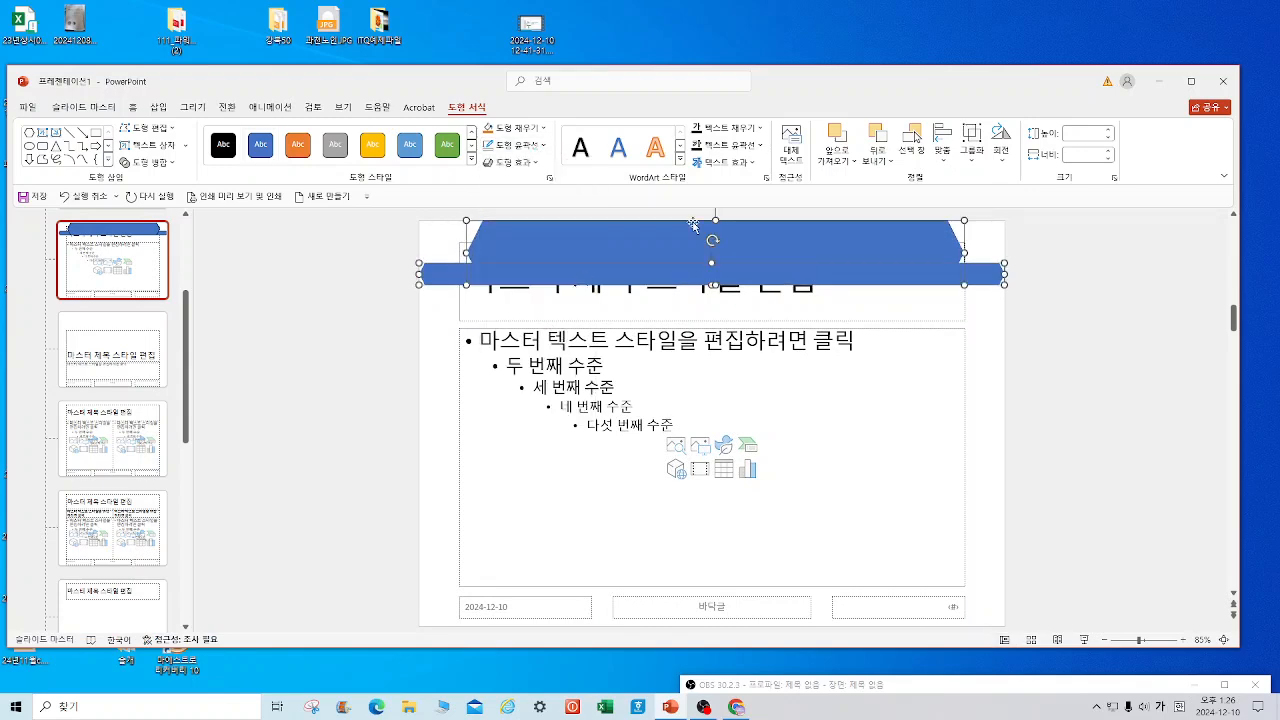
pyautogui.click(889, 162)
pyautogui.click(910, 205)
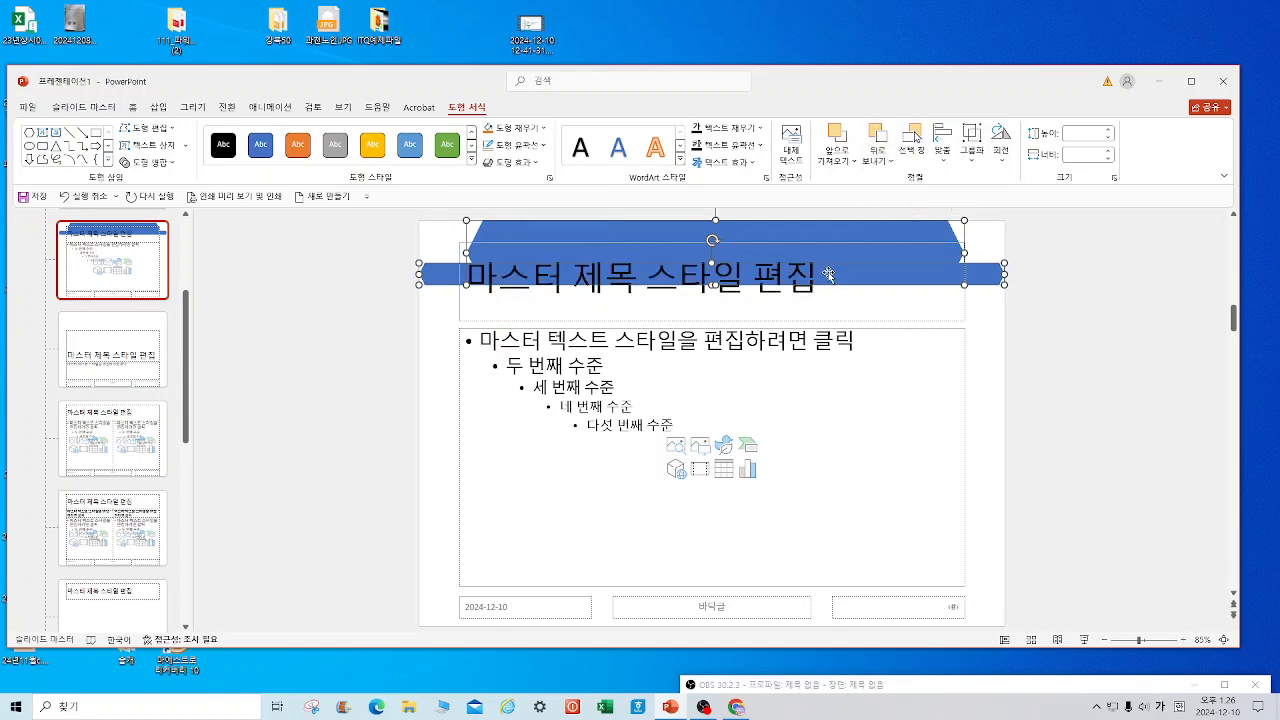
# Format the master title text in 돋움, size 40, with white font color.
pyautogui.moveTo(826, 276); pyautogui.dragTo(484, 276)
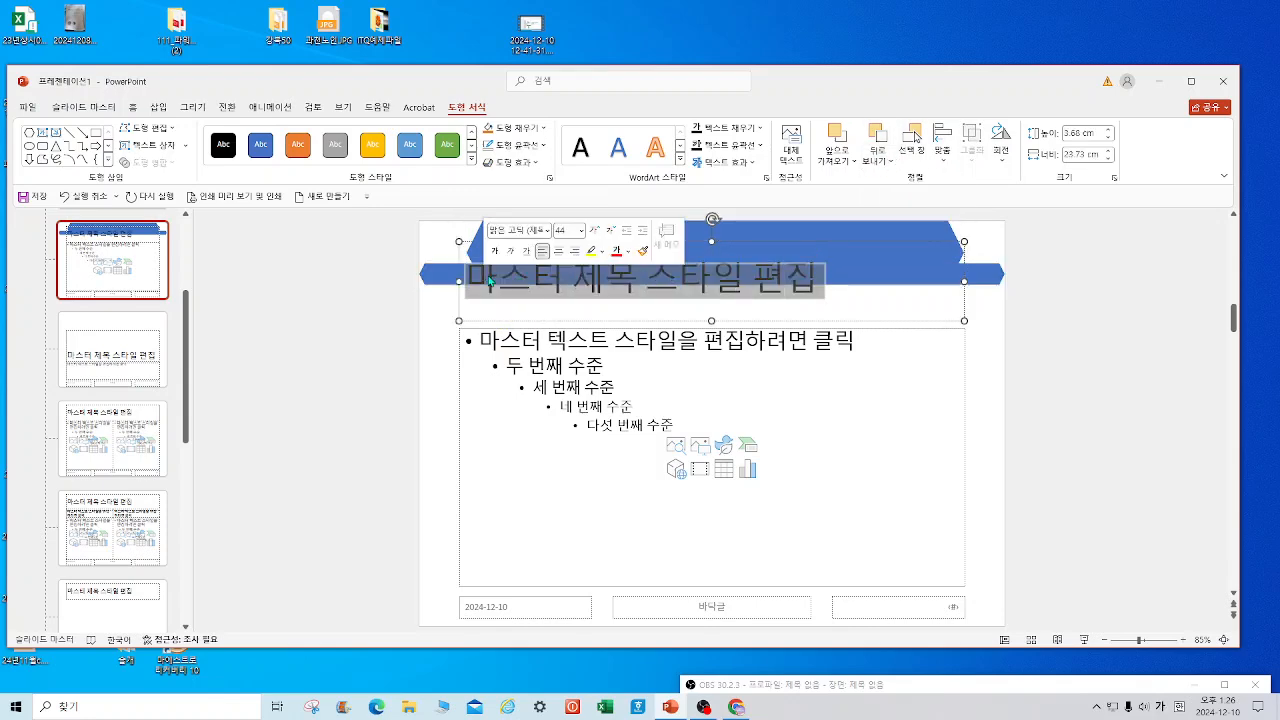
pyautogui.click(133, 108)
pyautogui.click(308, 132)
pyautogui.write('ㄷ')
pyautogui.write('움')
pyautogui.press('Return')
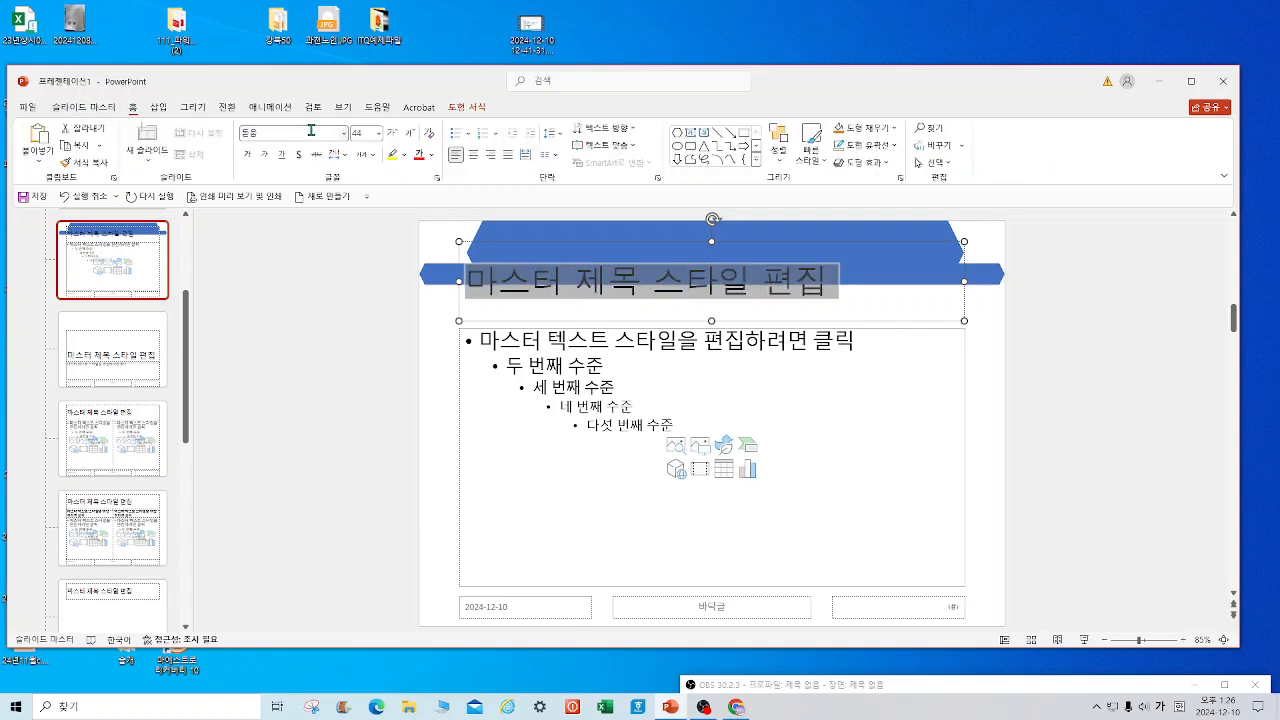
pyautogui.click(378, 133)
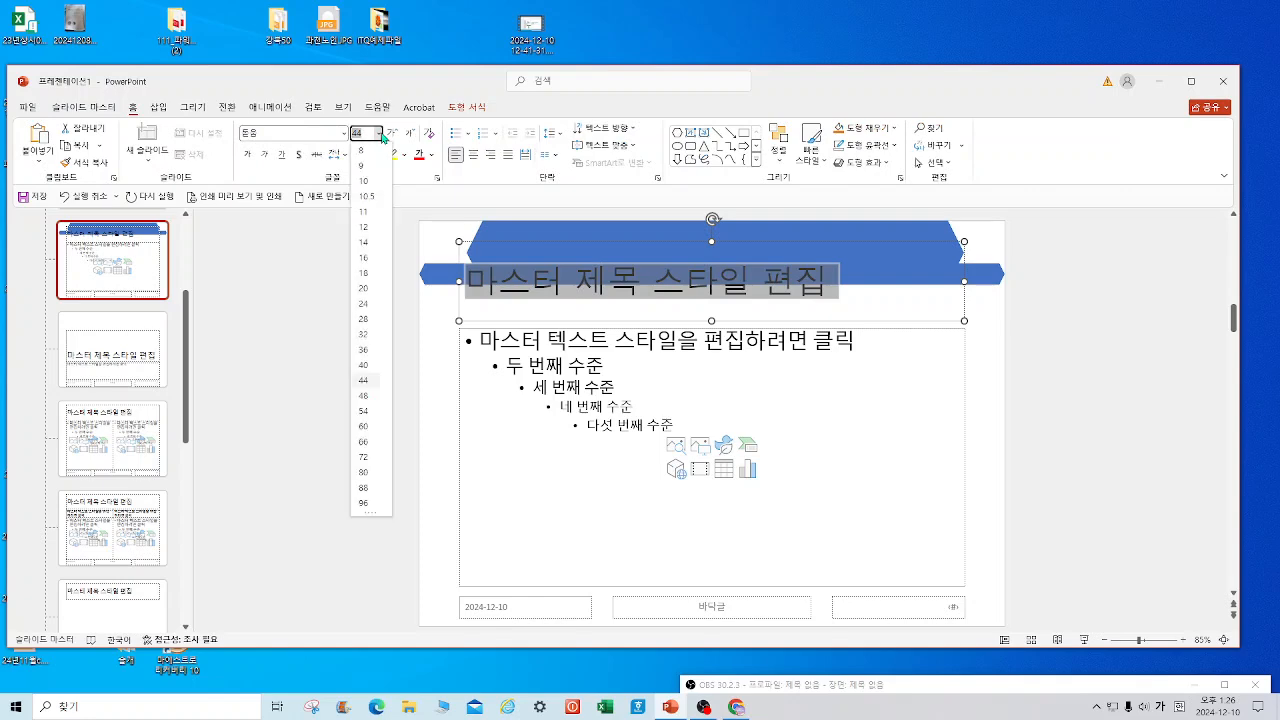
pyautogui.click(364, 365)
pyautogui.click(431, 155)
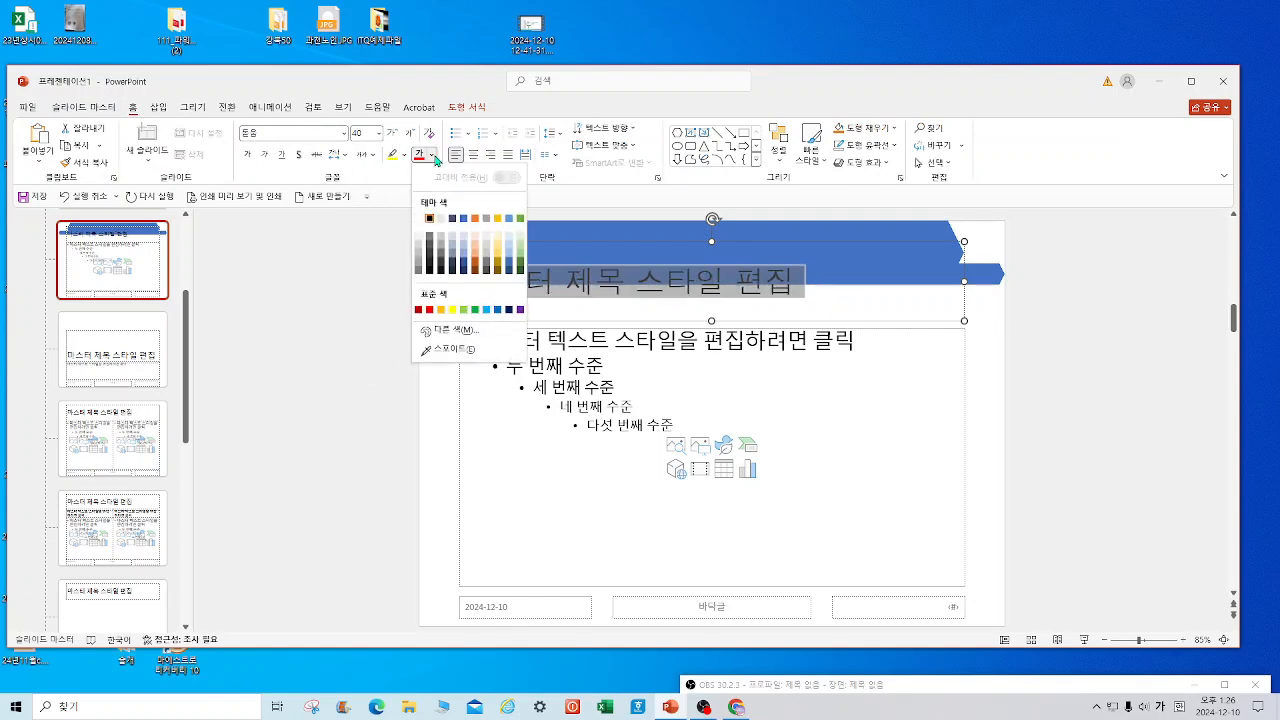
pyautogui.click(421, 222)
# Move the master title placeholder onto the large hexagon and center its text.
pyautogui.click(531, 240)
pyautogui.moveTo(531, 240); pyautogui.dragTo(557, 210)
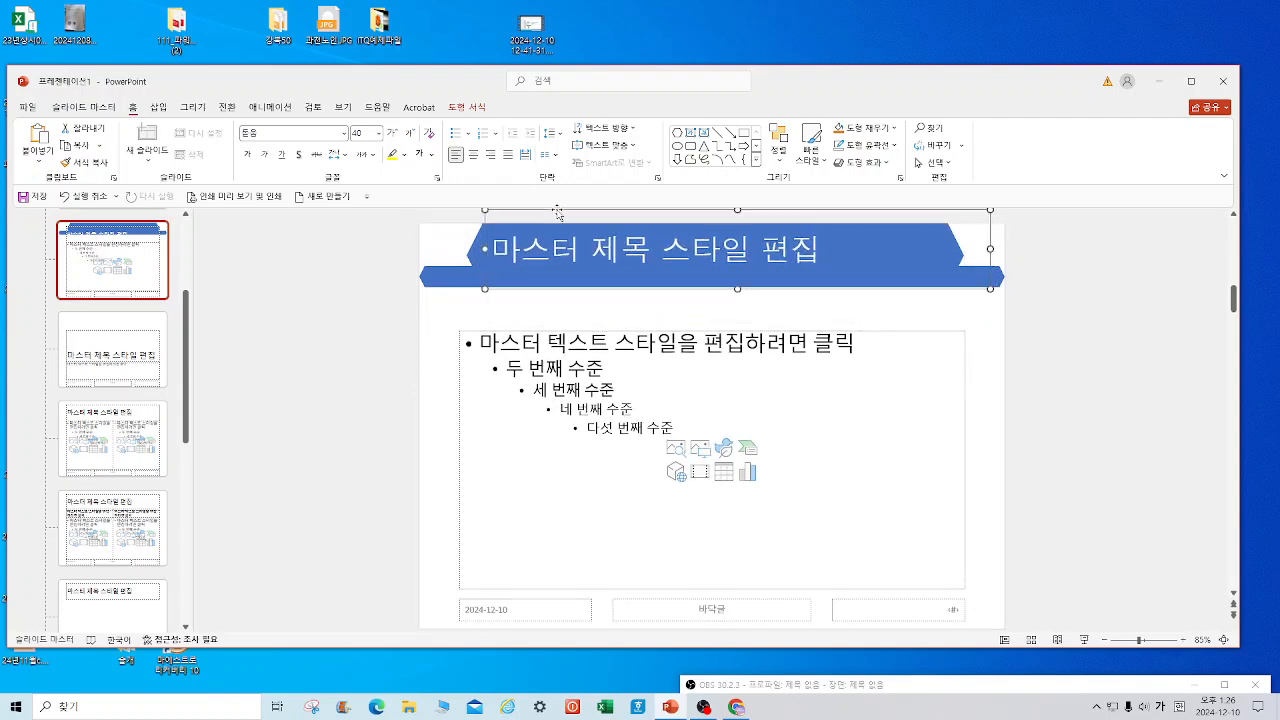
pyautogui.click(476, 157)
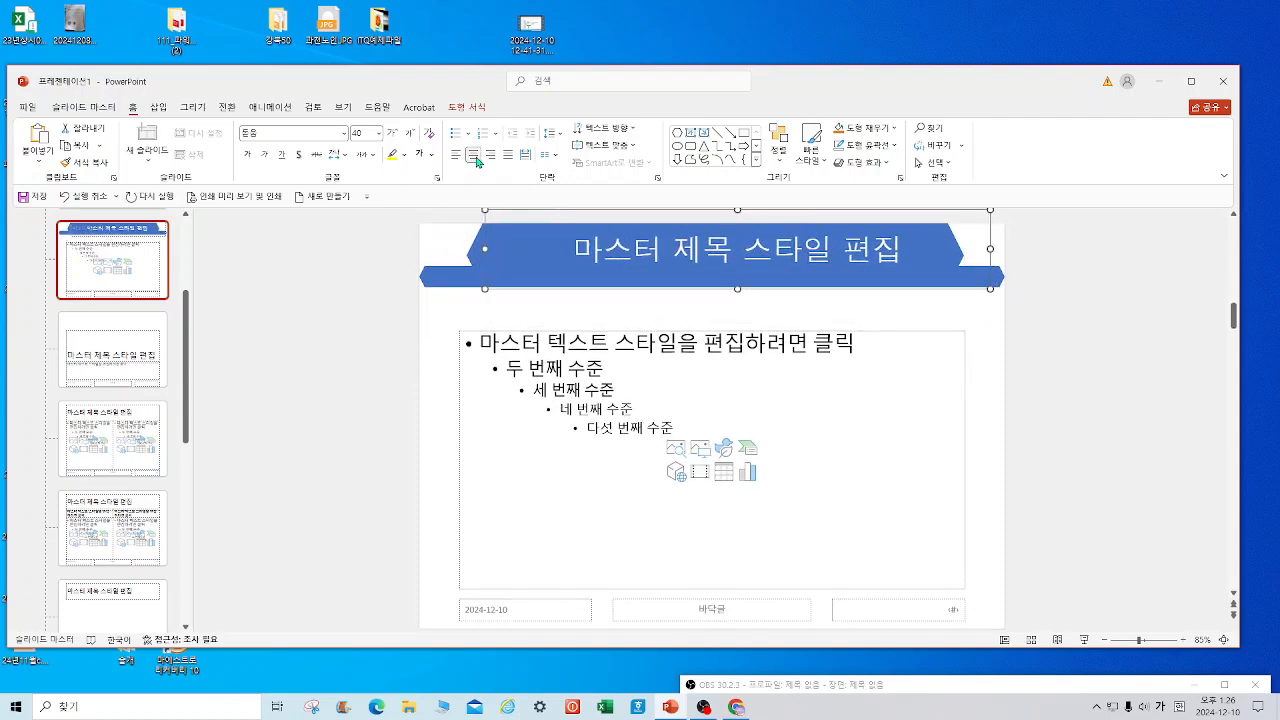
pyautogui.moveTo(598, 213); pyautogui.dragTo(583, 242)
pyautogui.click(1066, 284)
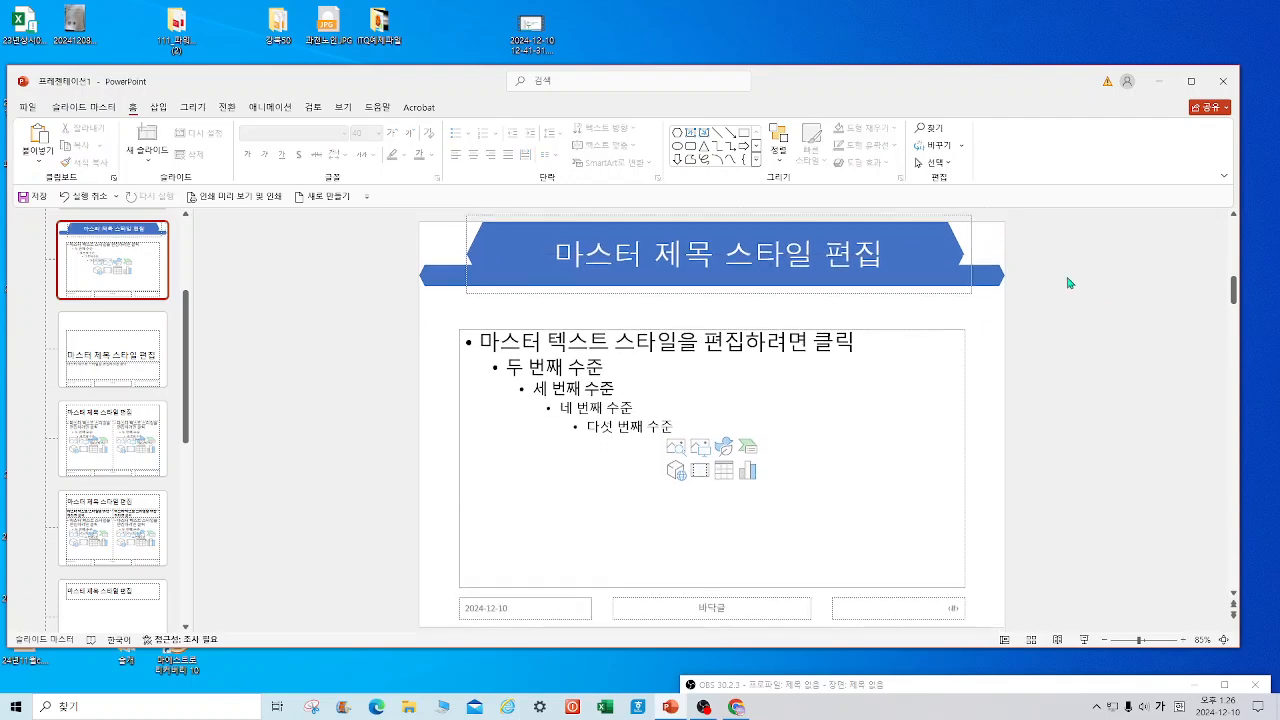
# Insert the picture 로고2.jpg from the ITQ예제파일 folder into the master layout.
pyautogui.click(159, 107)
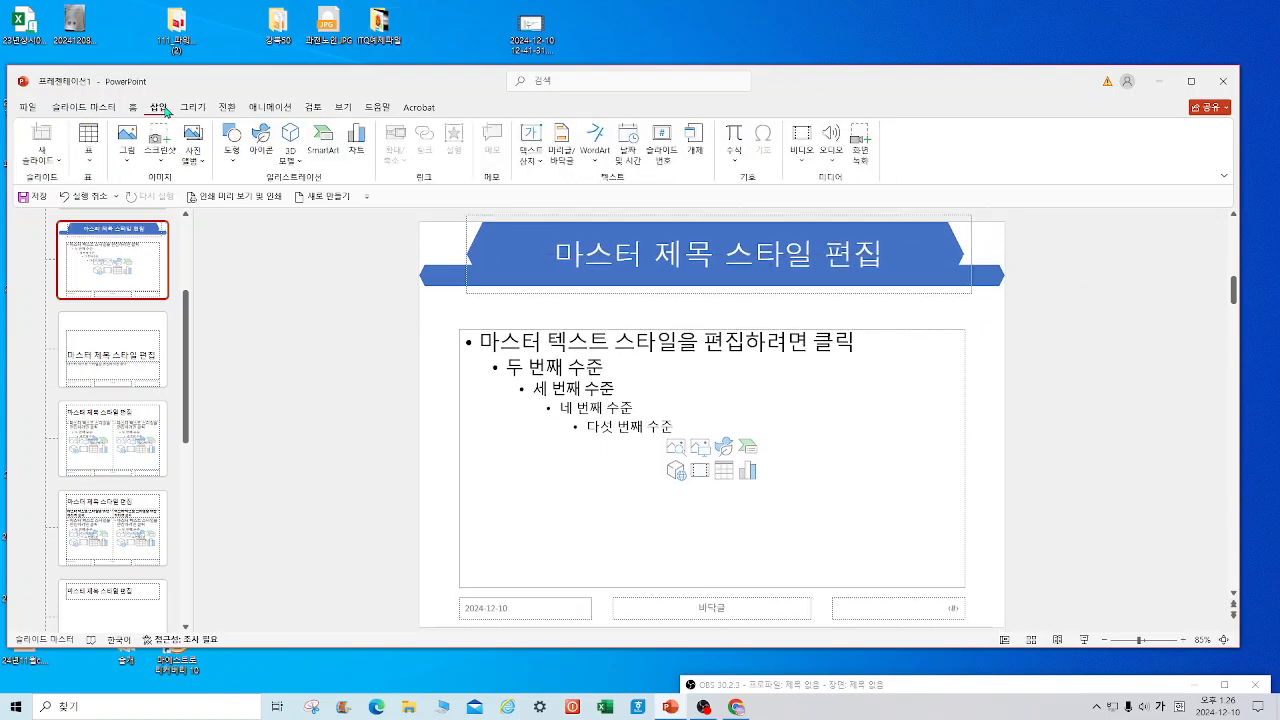
pyautogui.click(127, 158)
pyautogui.click(172, 201)
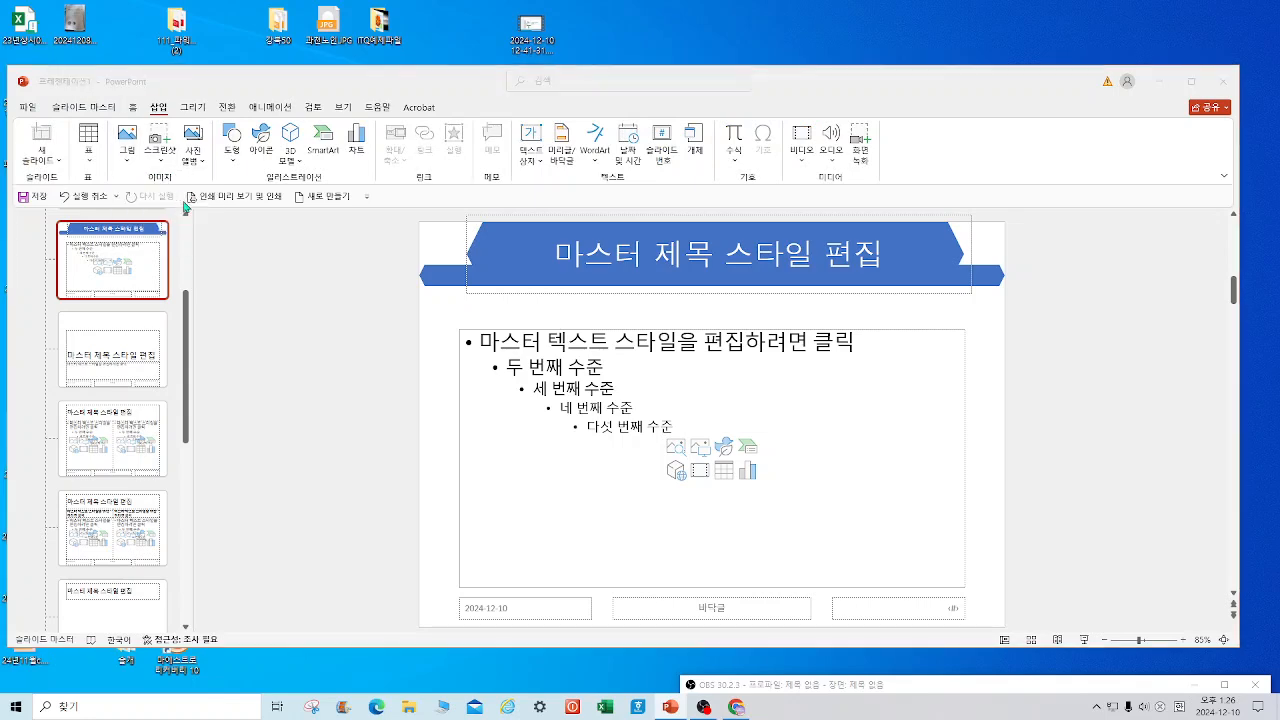
pyautogui.doubleClick(307, 175)
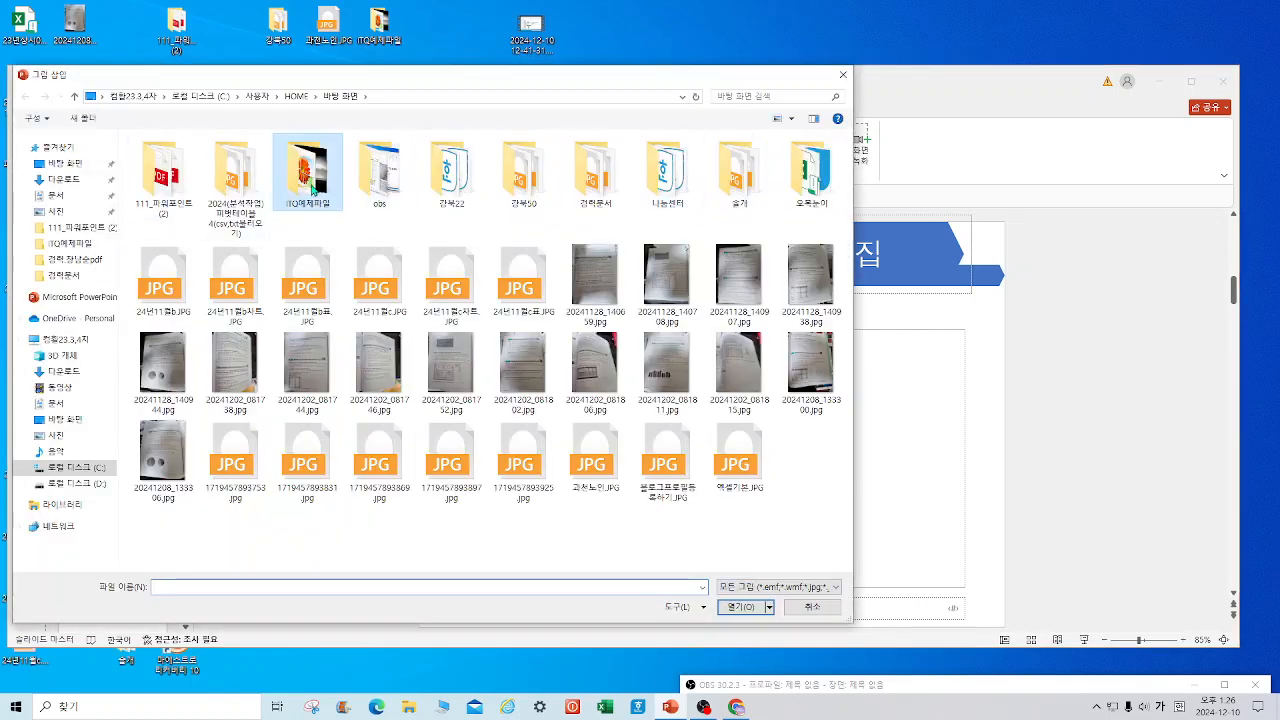
pyautogui.click(588, 186)
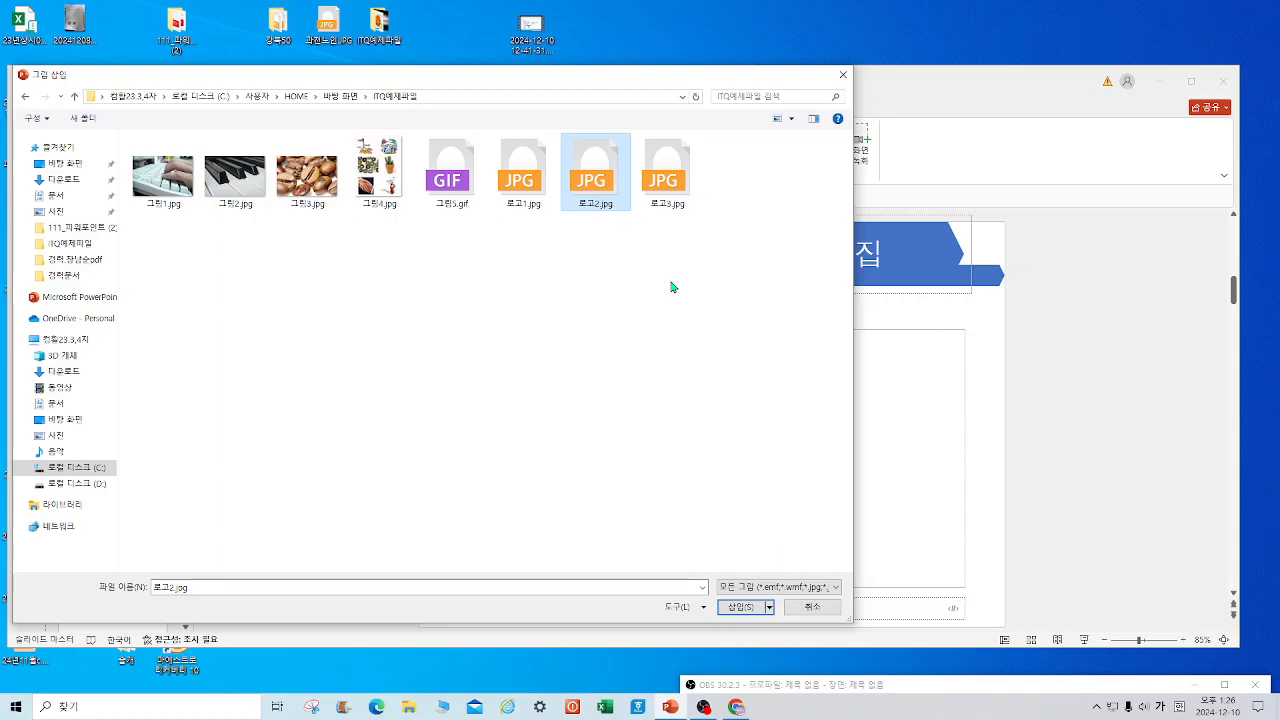
pyautogui.click(741, 607)
# Place the logo at the bottom center of the layout and shrink it to about 4.2 x 1.55 cm.
pyautogui.moveTo(771, 436); pyautogui.dragTo(778, 607)
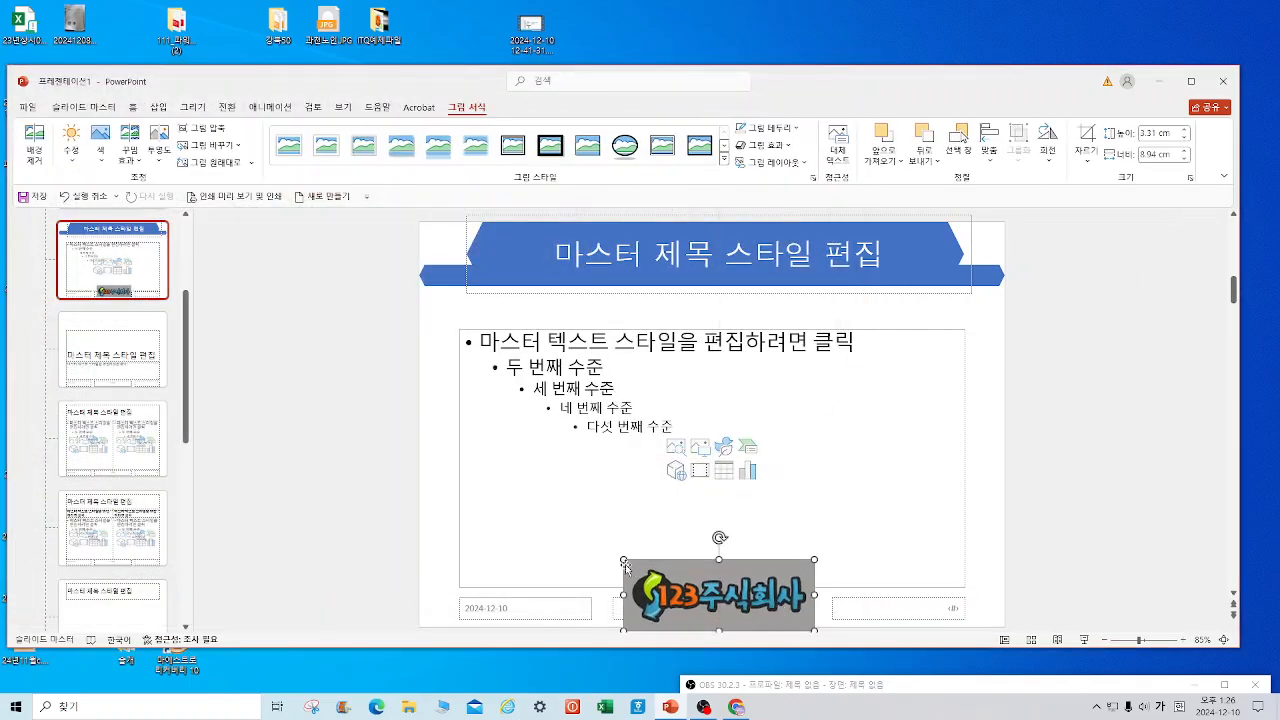
pyautogui.moveTo(623, 561); pyautogui.dragTo(682, 581)
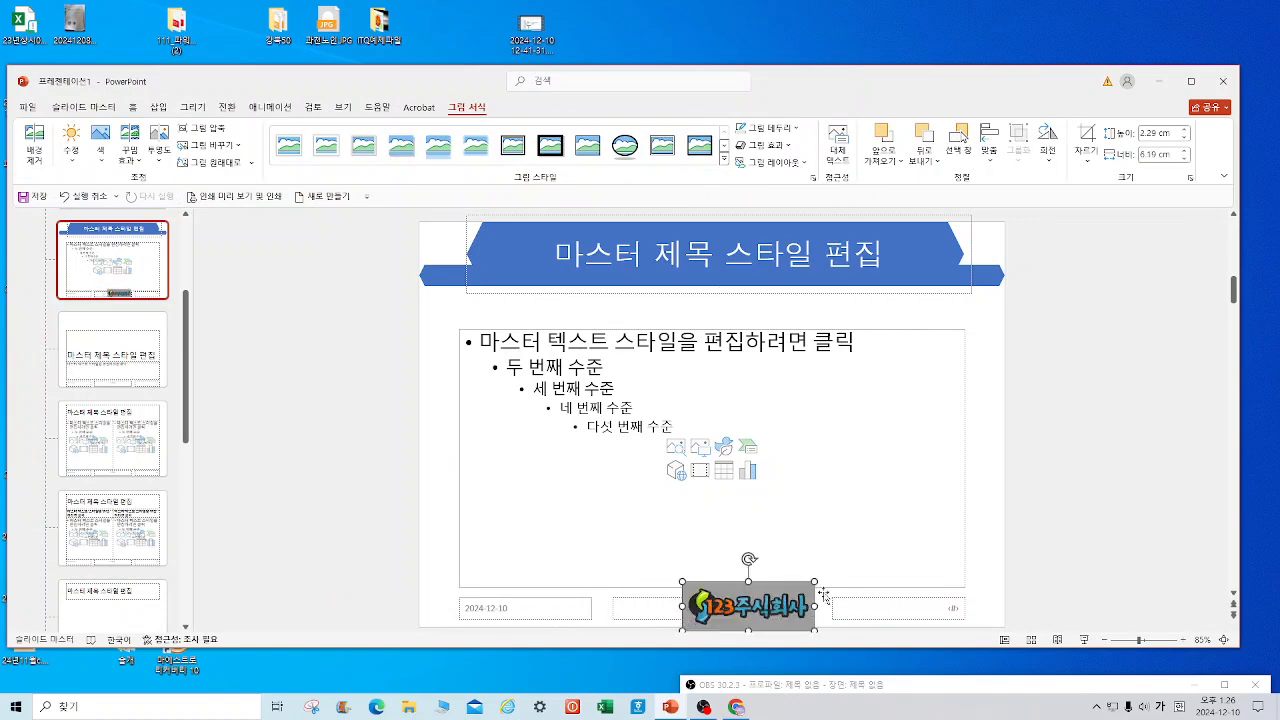
pyautogui.moveTo(814, 581); pyautogui.dragTo(773, 598)
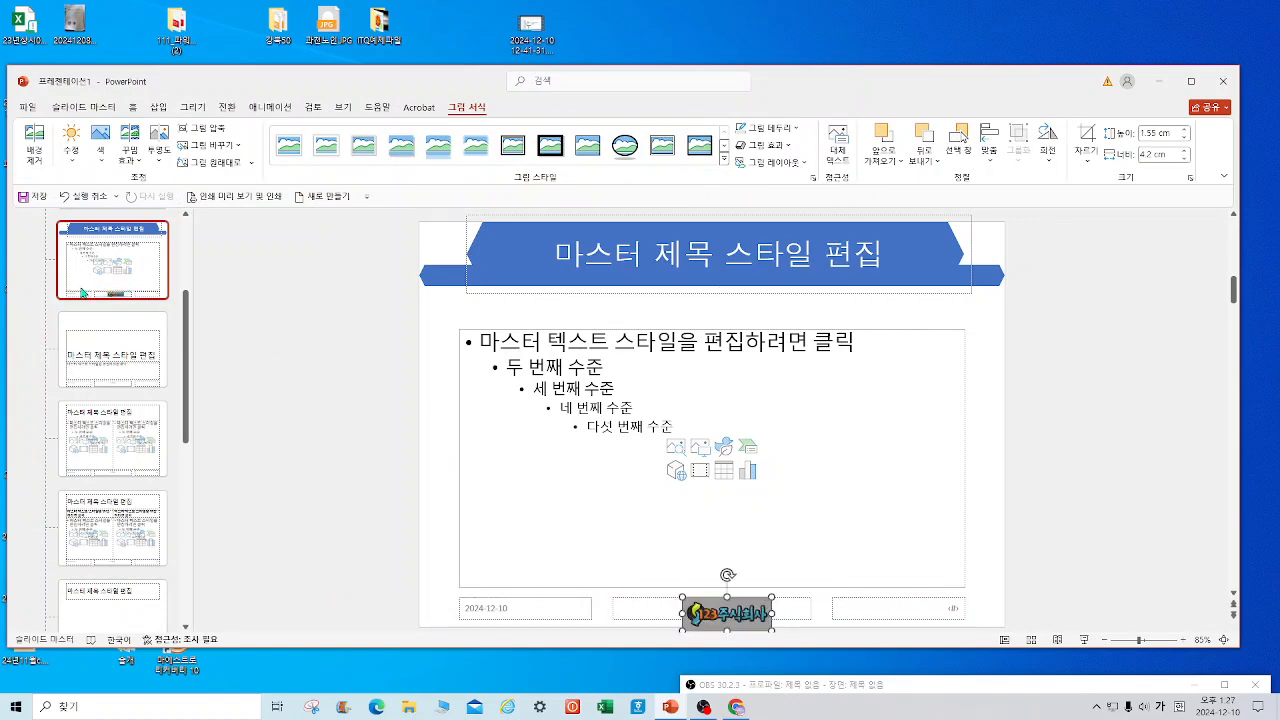
# Make the logo's gray background transparent with the set transparent color option.
pyautogui.click(100, 140)
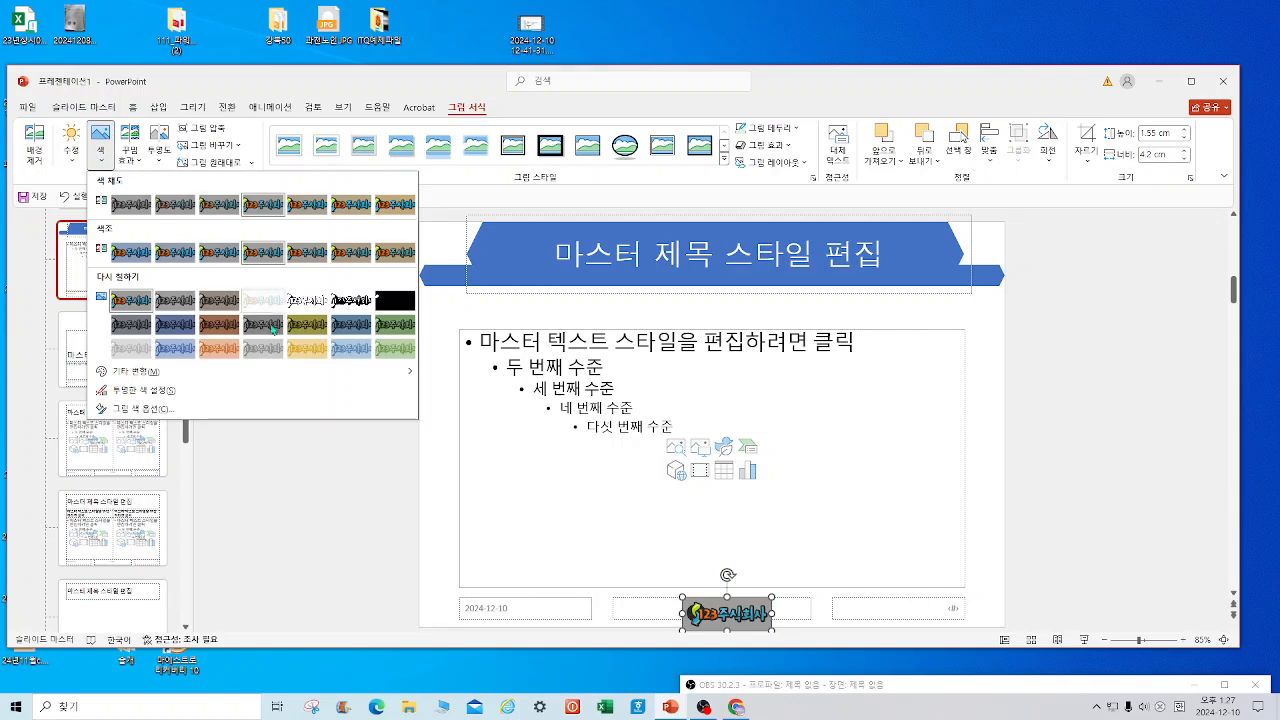
pyautogui.click(157, 397)
pyautogui.click(748, 600)
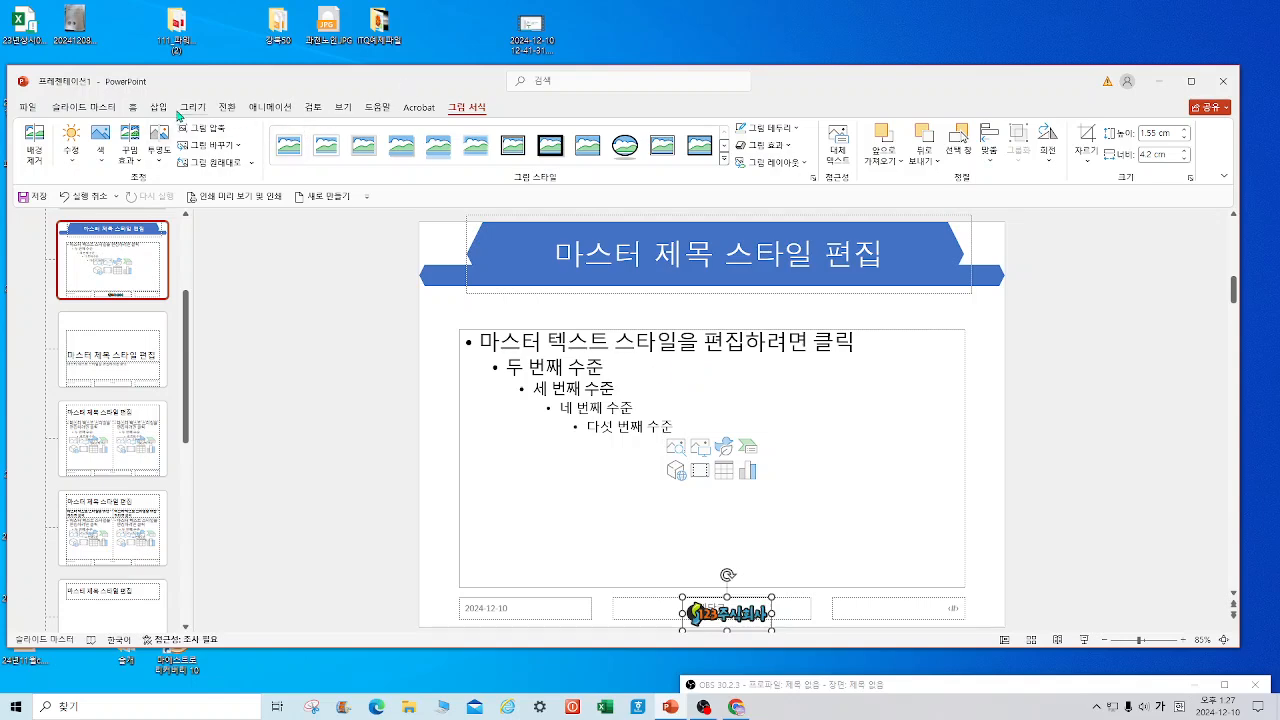
# Add slide numbers to all slides while hiding them on the title slide.
pyautogui.click(158, 107)
pyautogui.click(562, 145)
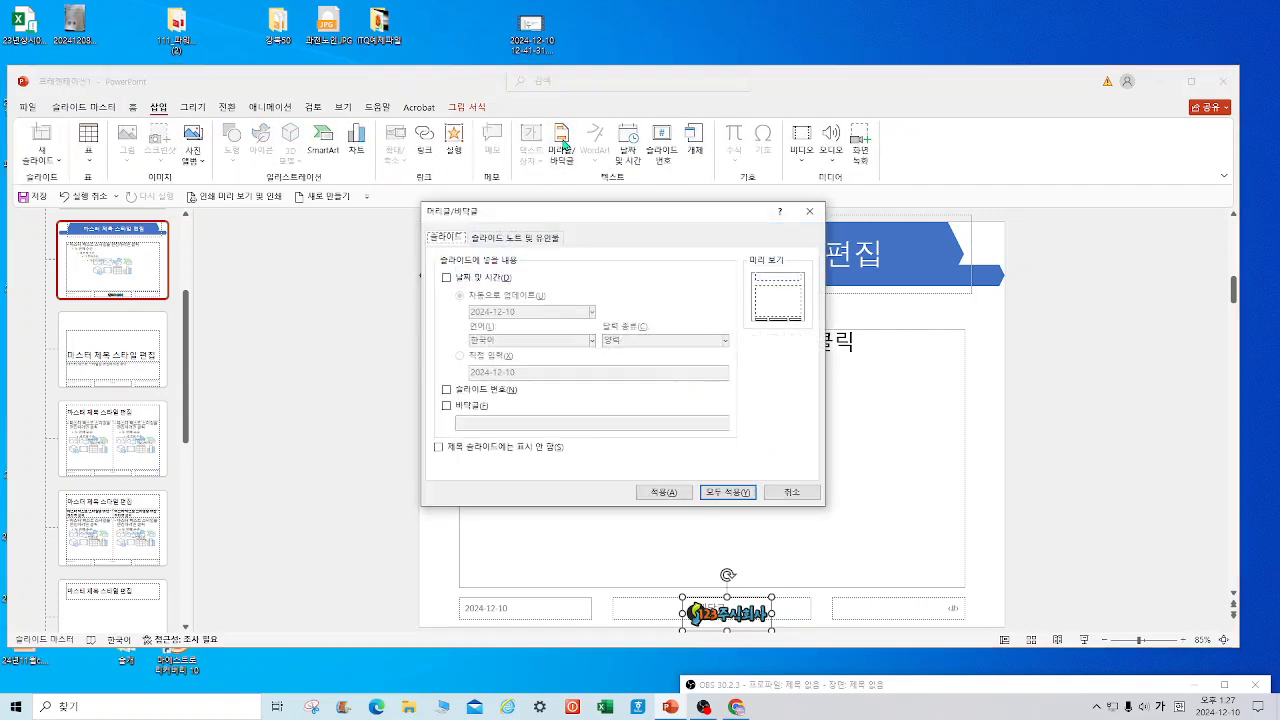
pyautogui.click(503, 390)
pyautogui.click(457, 450)
pyautogui.click(737, 493)
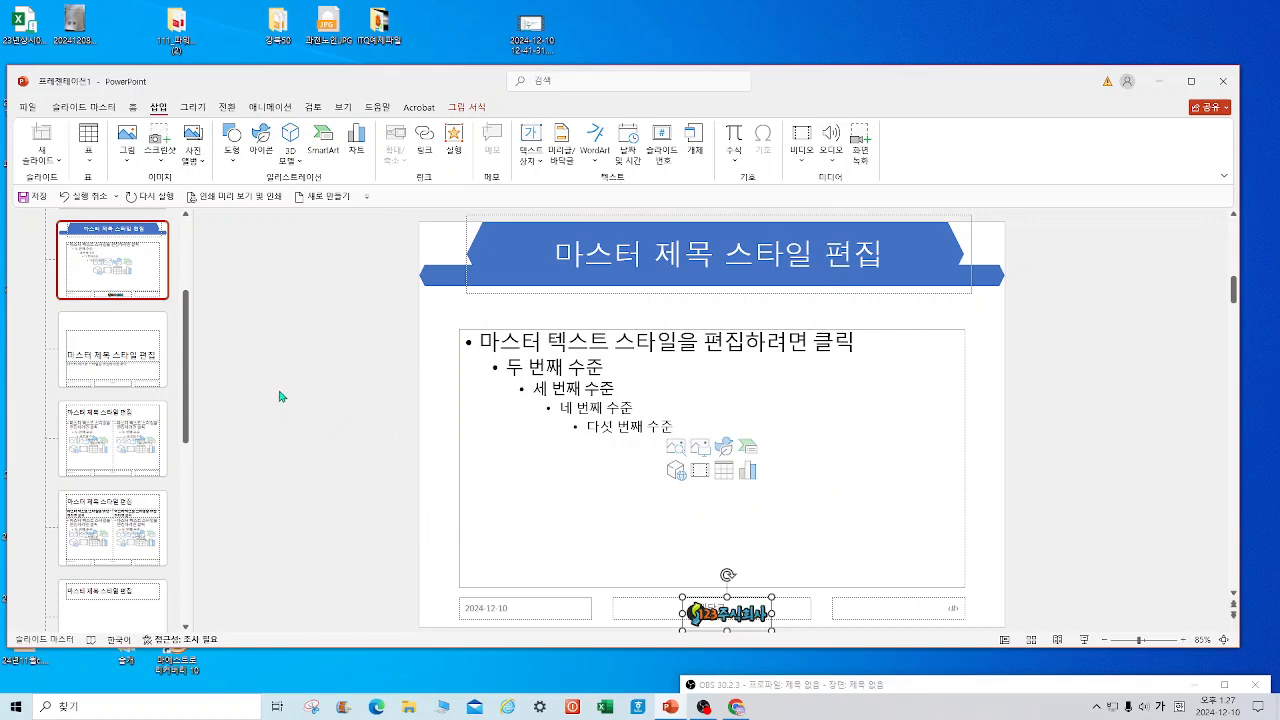
# Close the slide master view and enter "목차" as the title of slide 2.
pyautogui.click(85, 107)
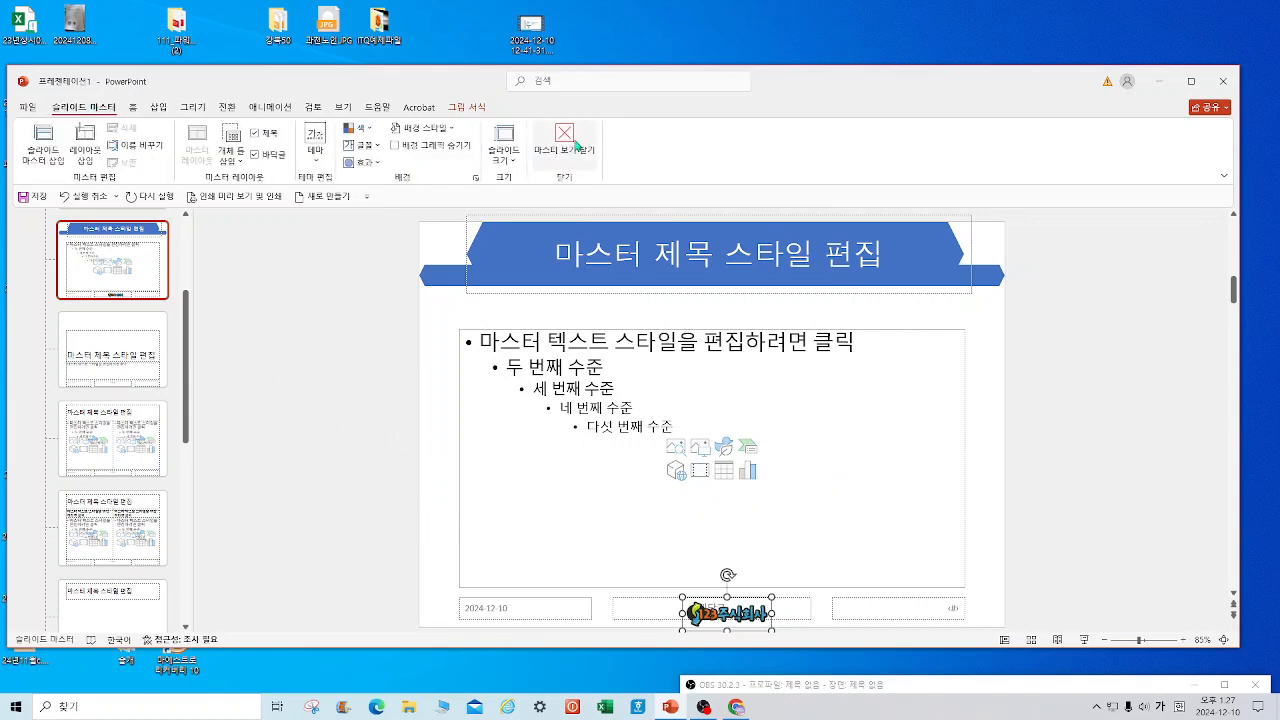
pyautogui.click(565, 140)
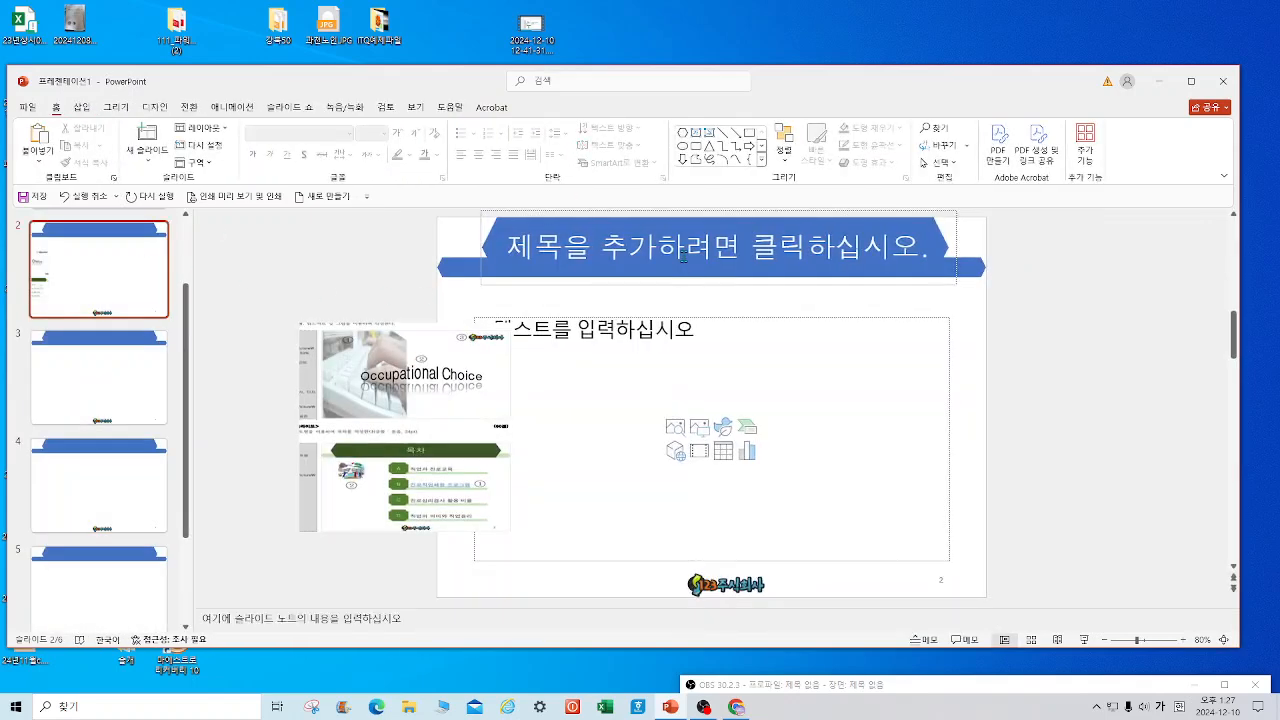
pyautogui.click(684, 256)
pyautogui.write('목차')
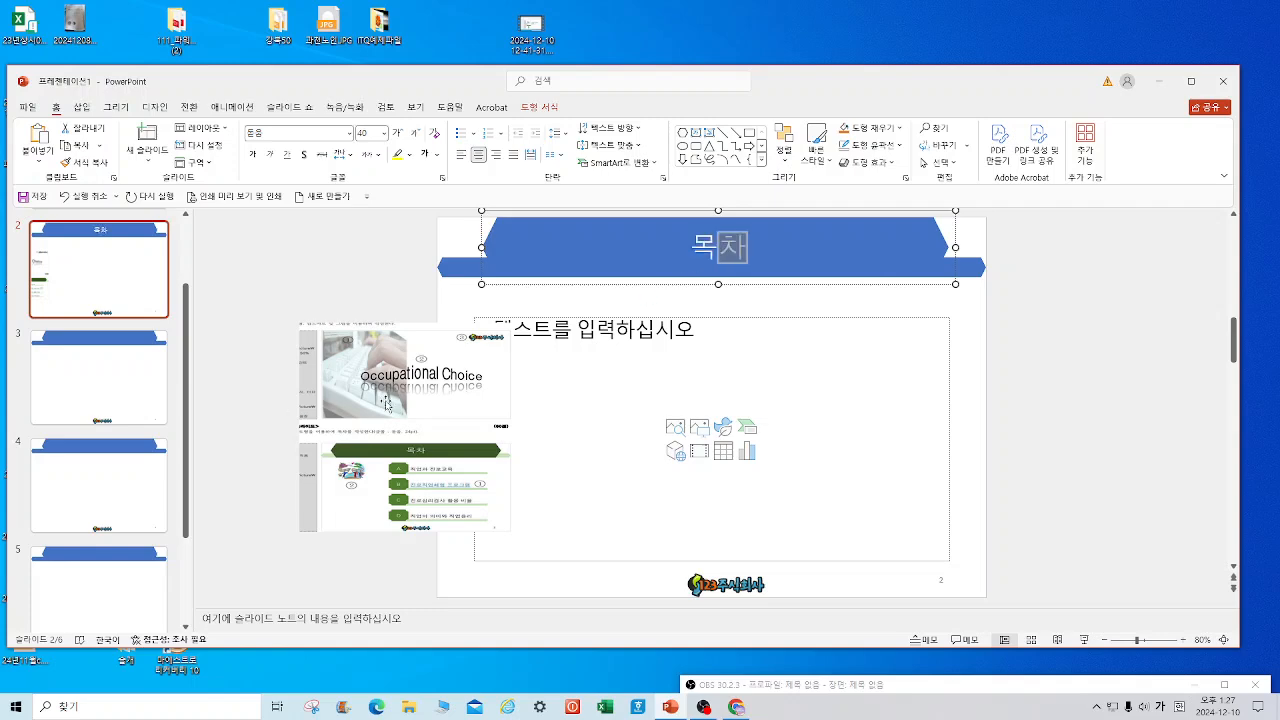
# Move the reference screenshot clear of the slide on its left side and delete the empty content placeholder.
pyautogui.moveTo(380, 402); pyautogui.dragTo(252, 340)
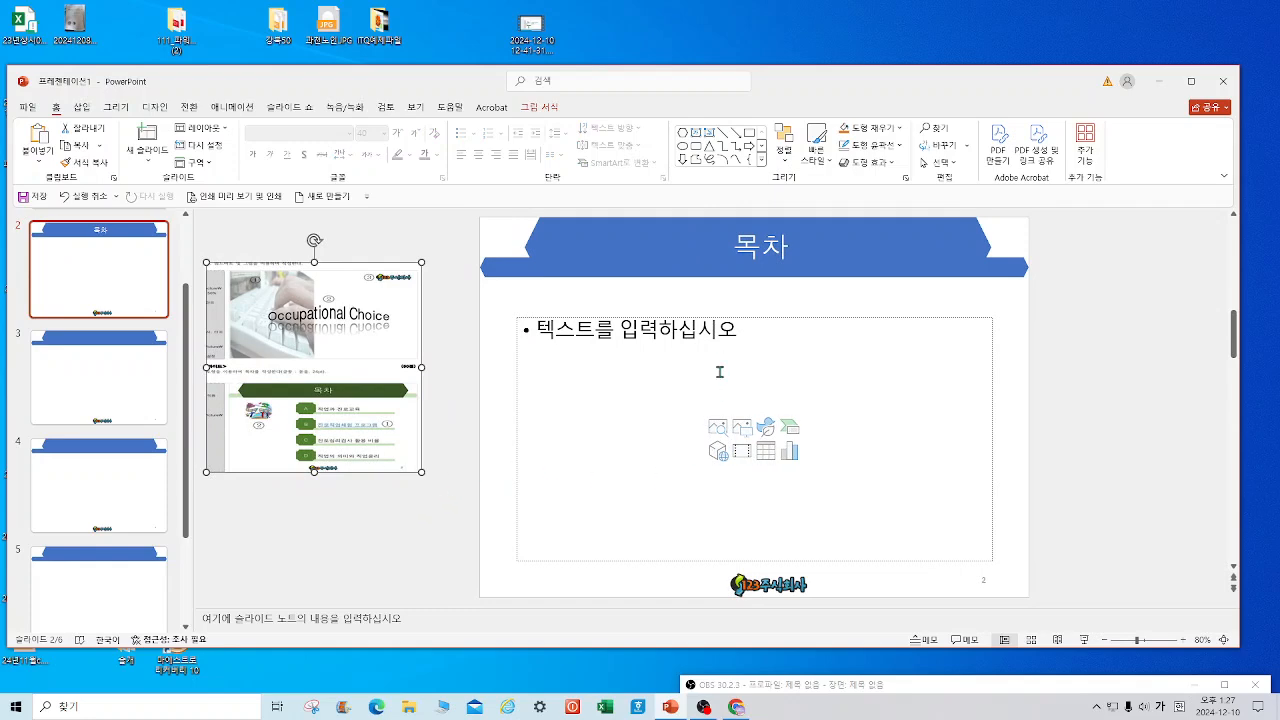
pyautogui.click(777, 319)
pyautogui.press('Delete')
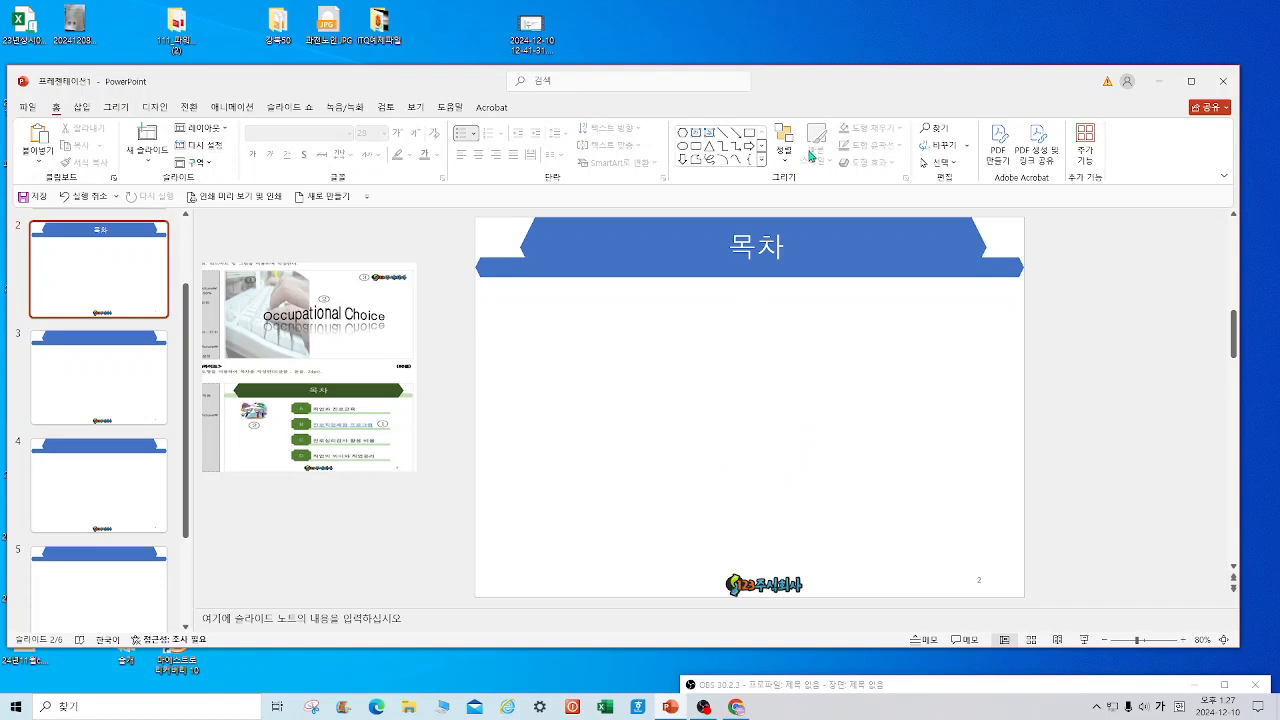
# Draw a rectangular bar about 15.24 x 1.01 cm below the title and a plaque shape about 2.77 x 1.88 cm over its left end.
pyautogui.click(749, 132)
pyautogui.moveTo(660, 338); pyautogui.dragTo(961, 353)
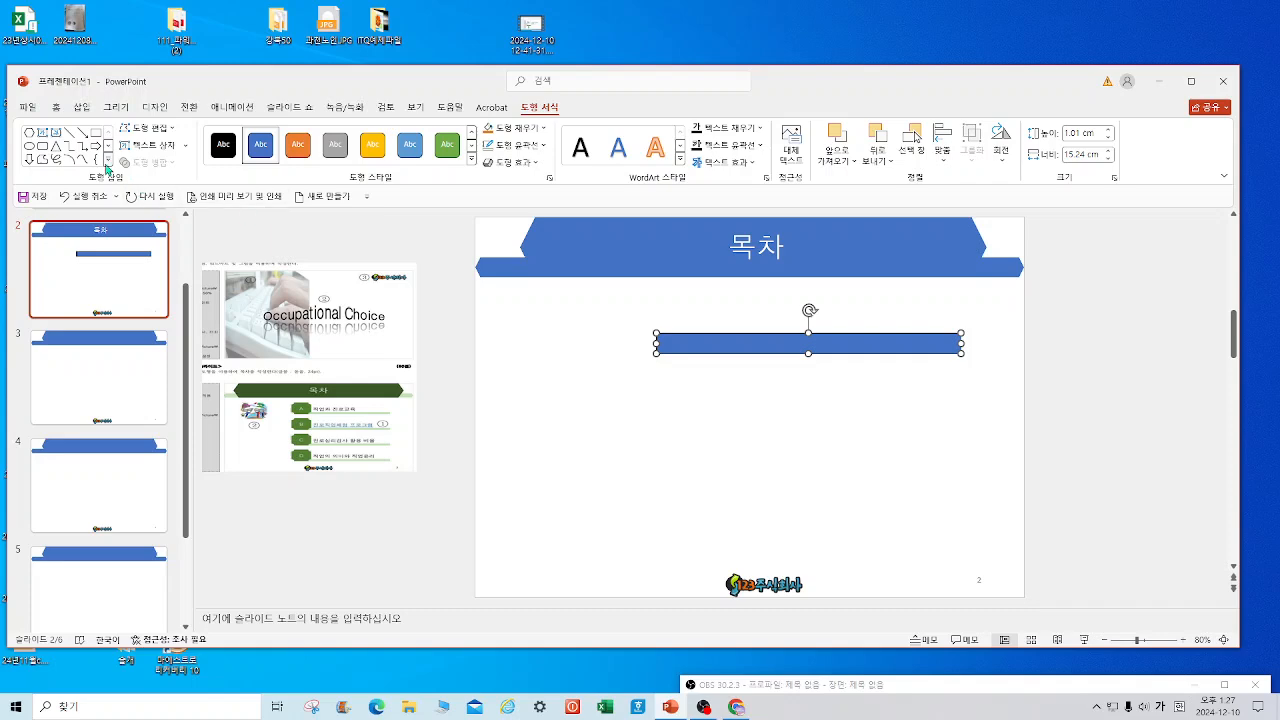
pyautogui.click(107, 164)
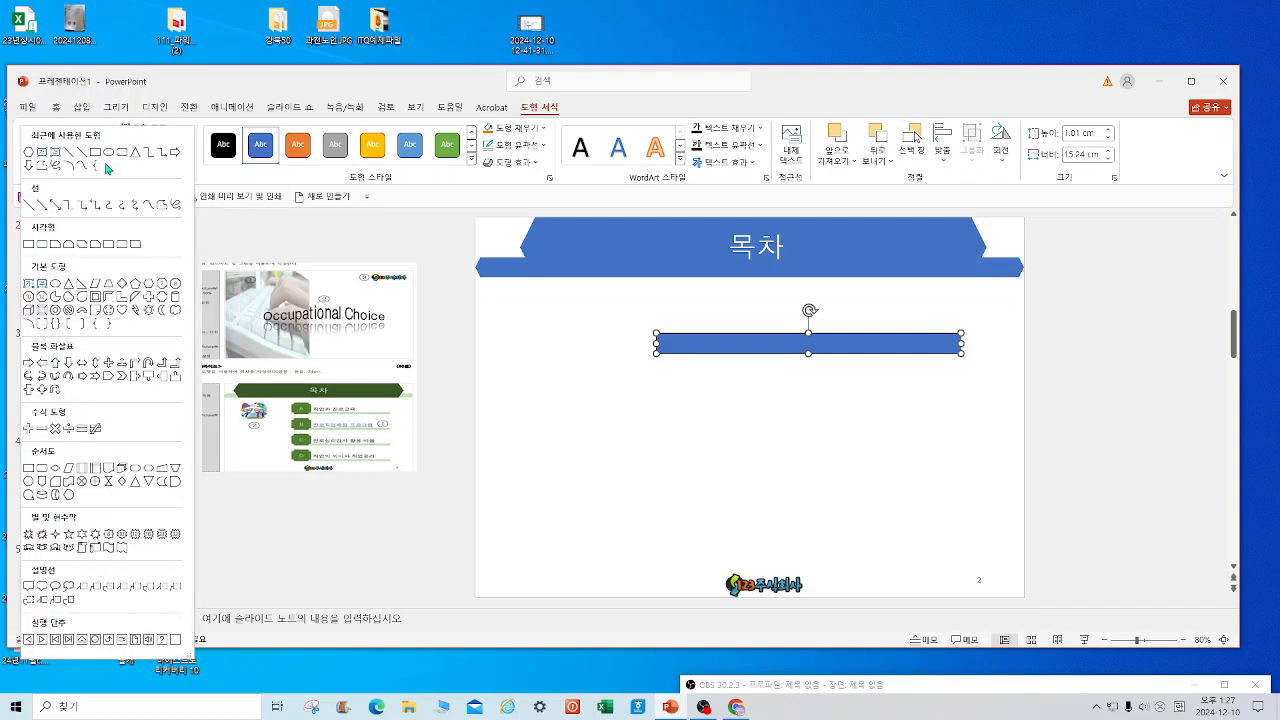
pyautogui.click(169, 300)
pyautogui.moveTo(627, 316); pyautogui.dragTo(683, 353)
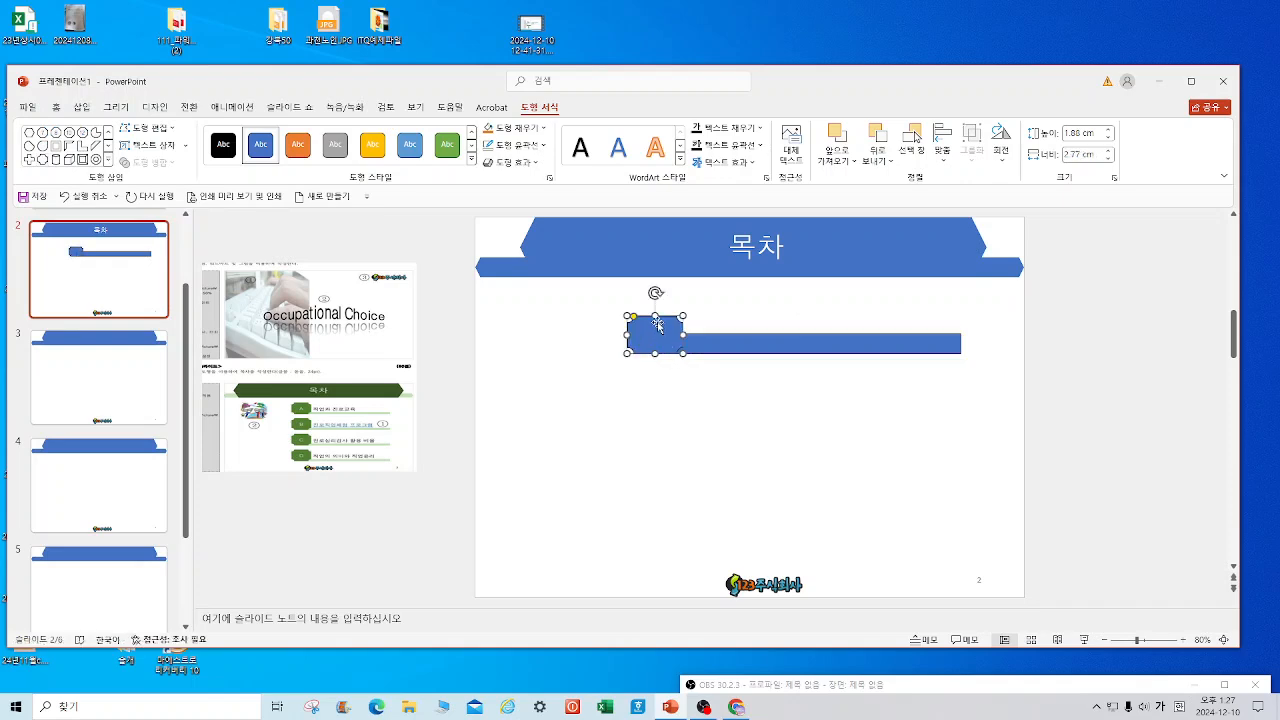
# Insert a horizontal text box just above the bar, beside the plaque, with the text "직업과 진로교육".
pyautogui.click(522, 370)
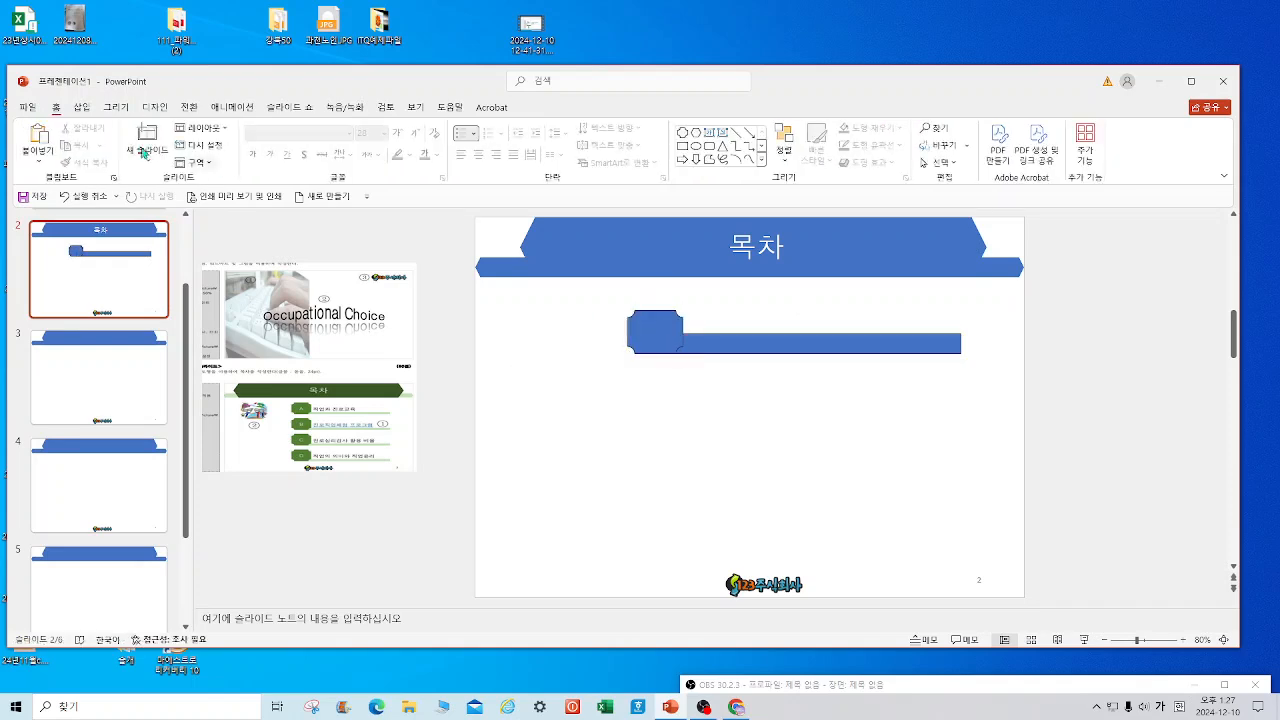
pyautogui.click(84, 110)
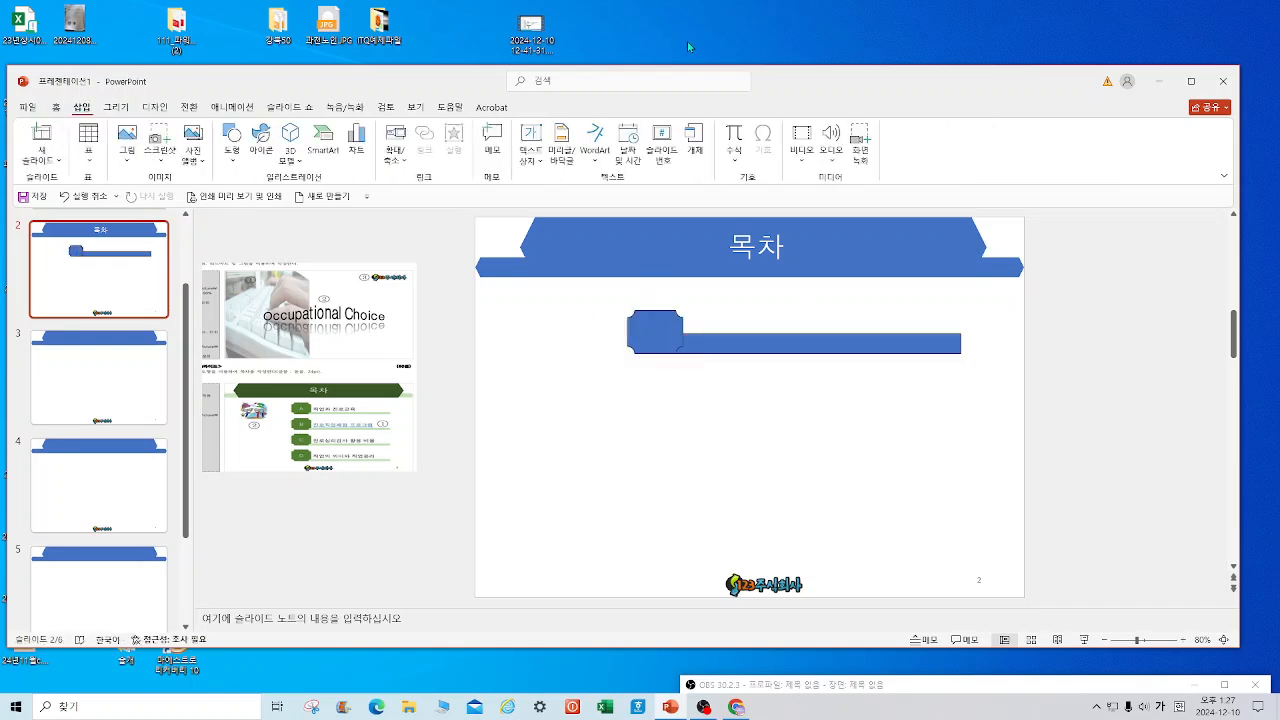
pyautogui.click(544, 167)
pyautogui.click(598, 177)
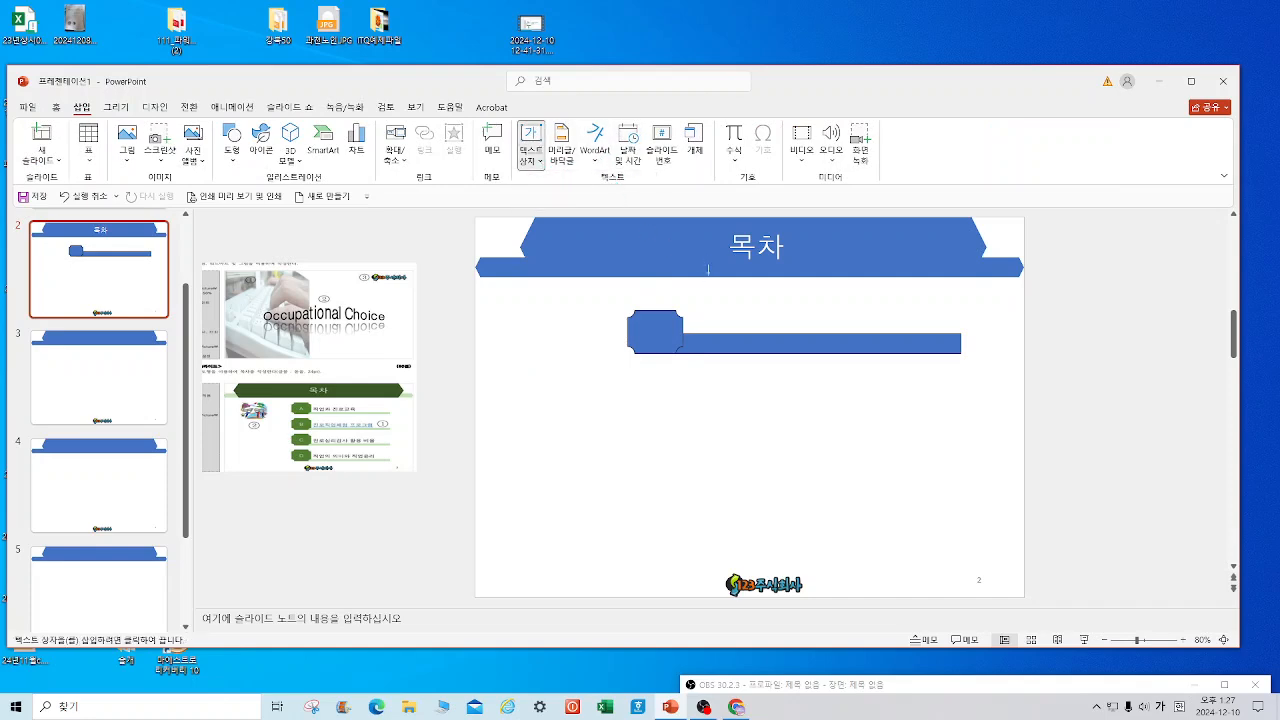
pyautogui.moveTo(697, 303); pyautogui.dragTo(921, 330)
pyautogui.write('지어복')
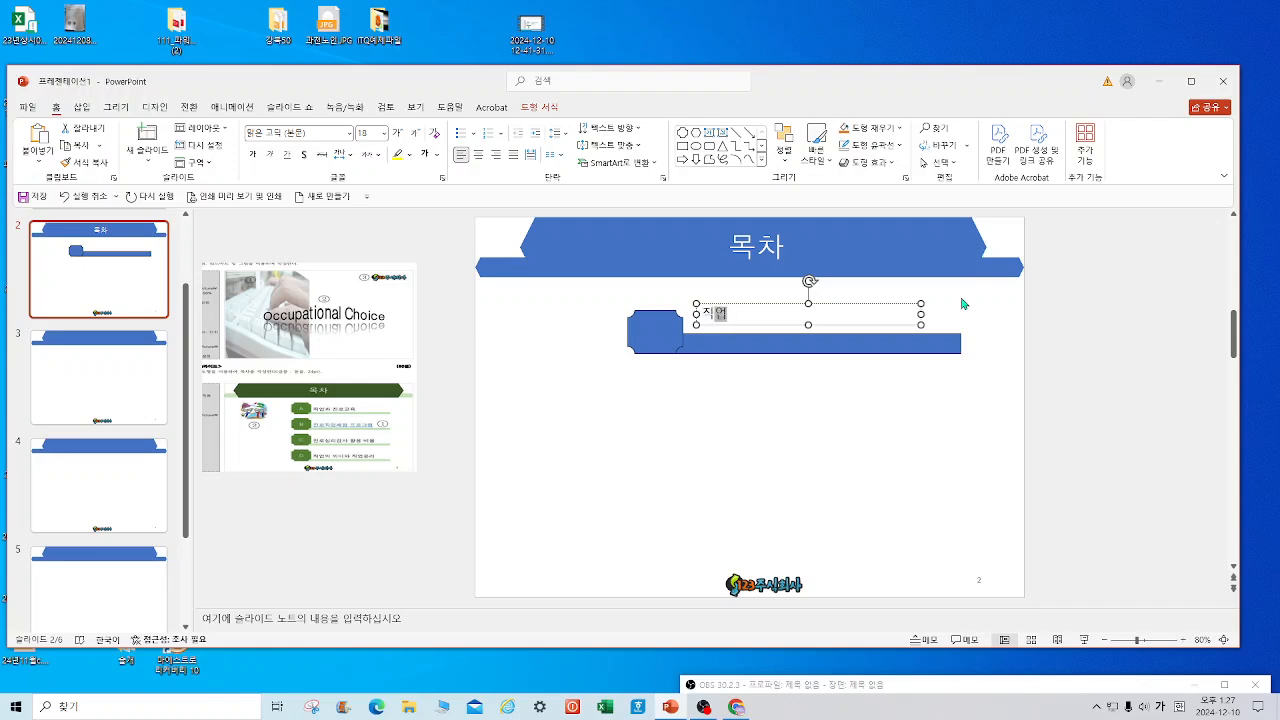
pyautogui.write('ㅏ')
pyautogui.press('BackSpace')
pyautogui.press('BackSpace')
pyautogui.write('ㄱ업과 진로교육')
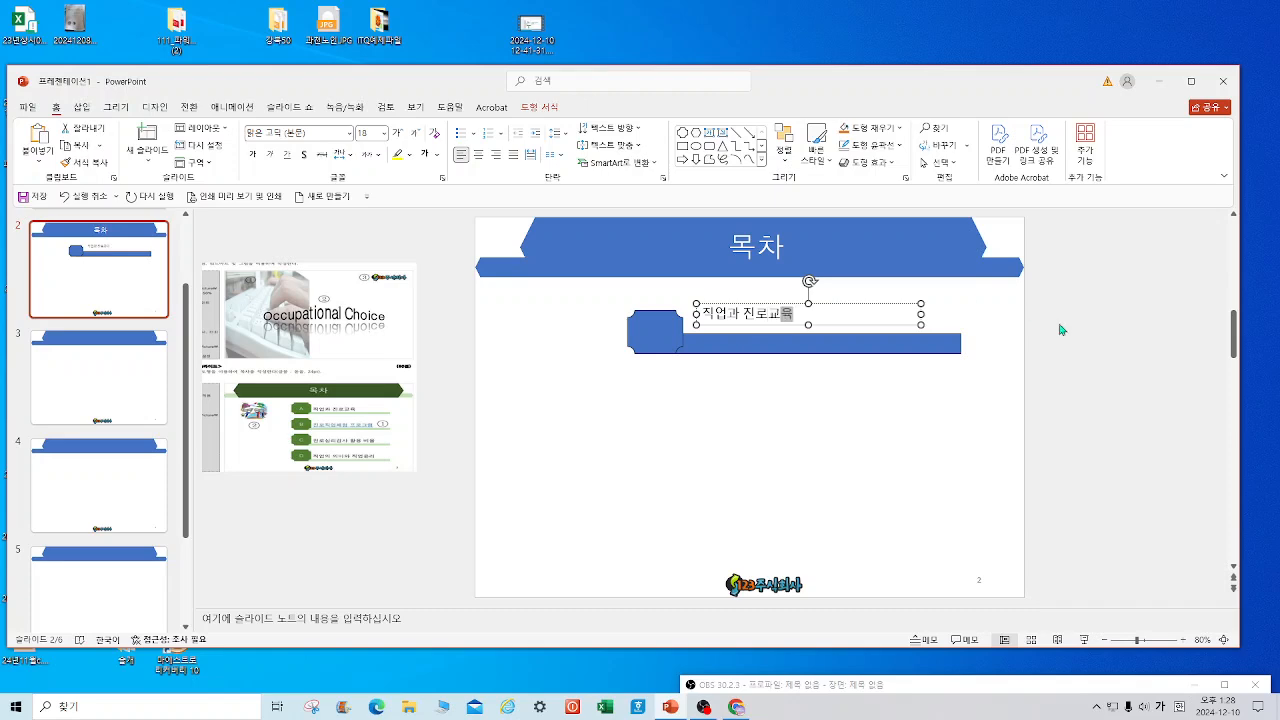
# Copy the plaque, bar and text box together three times straight down to make four contents rows.
pyautogui.moveTo(1007, 383); pyautogui.dragTo(592, 298)
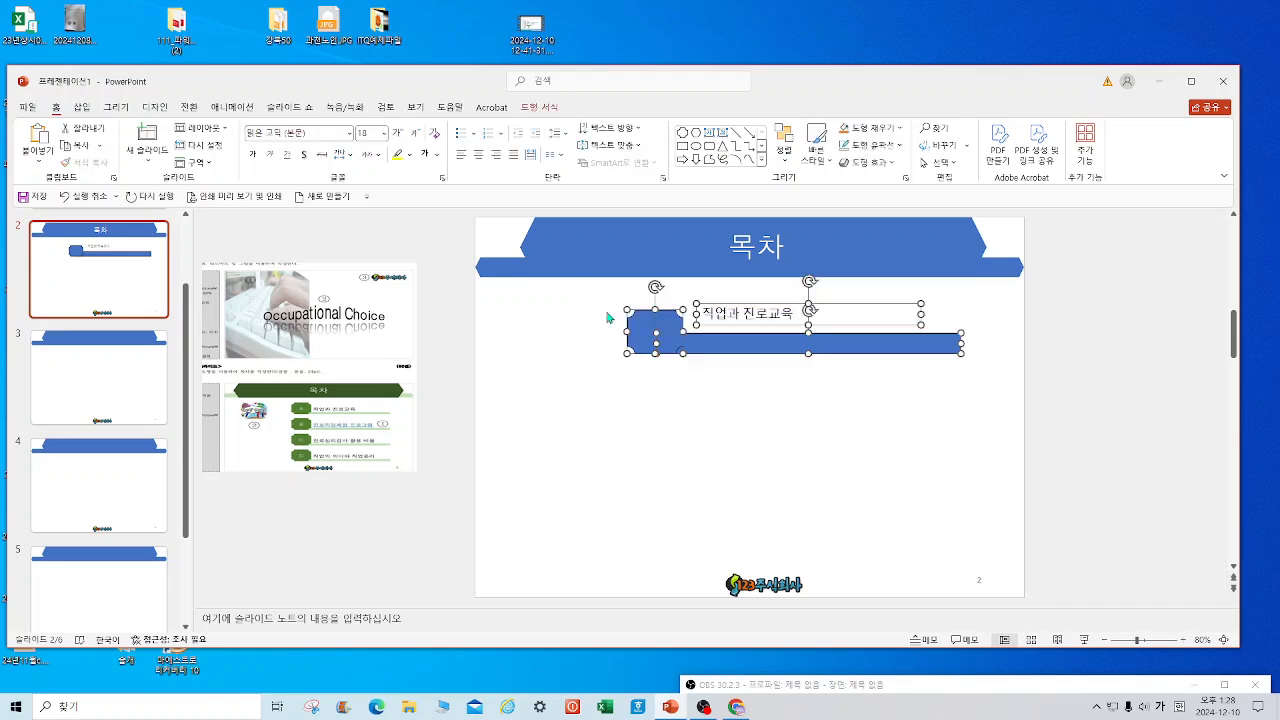
pyautogui.moveTo(658, 328); pyautogui.dragTo(678, 512)
pyautogui.click(658, 337)
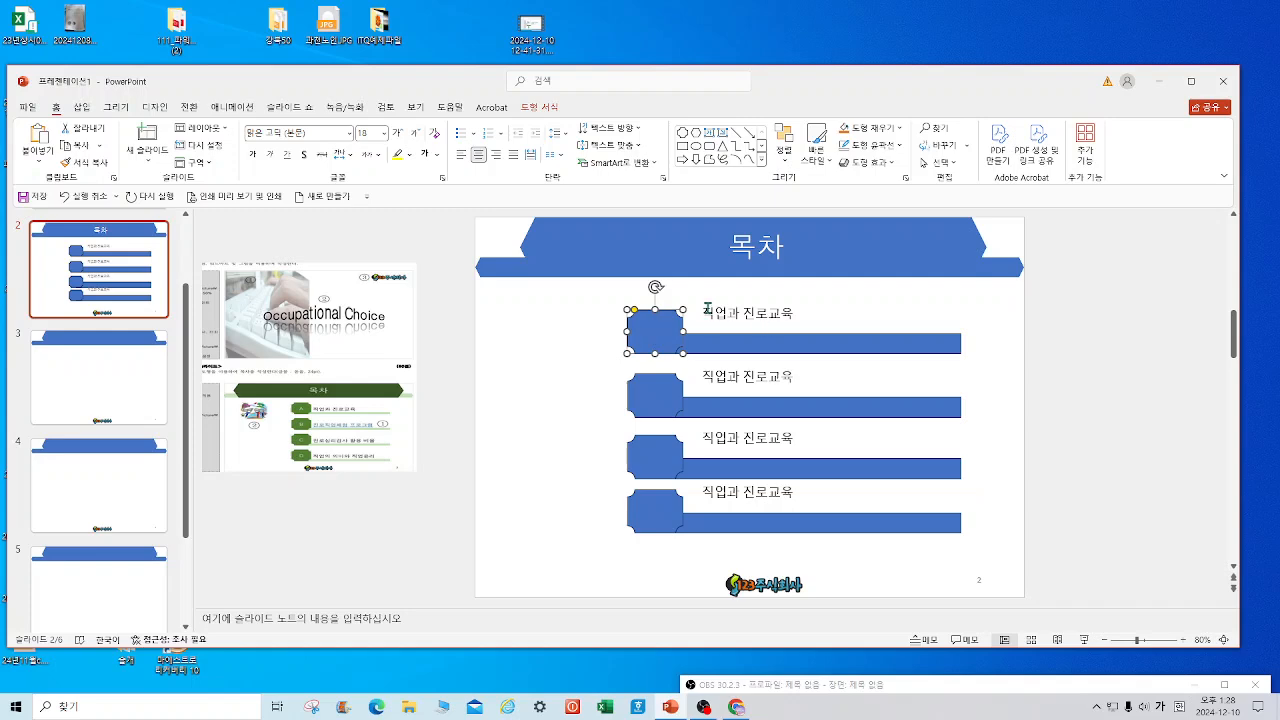
# Replace the second row's text with "진로직업체험 프로그램".
pyautogui.click(791, 377)
pyautogui.press('BackSpace')
pyautogui.press('BackSpace')
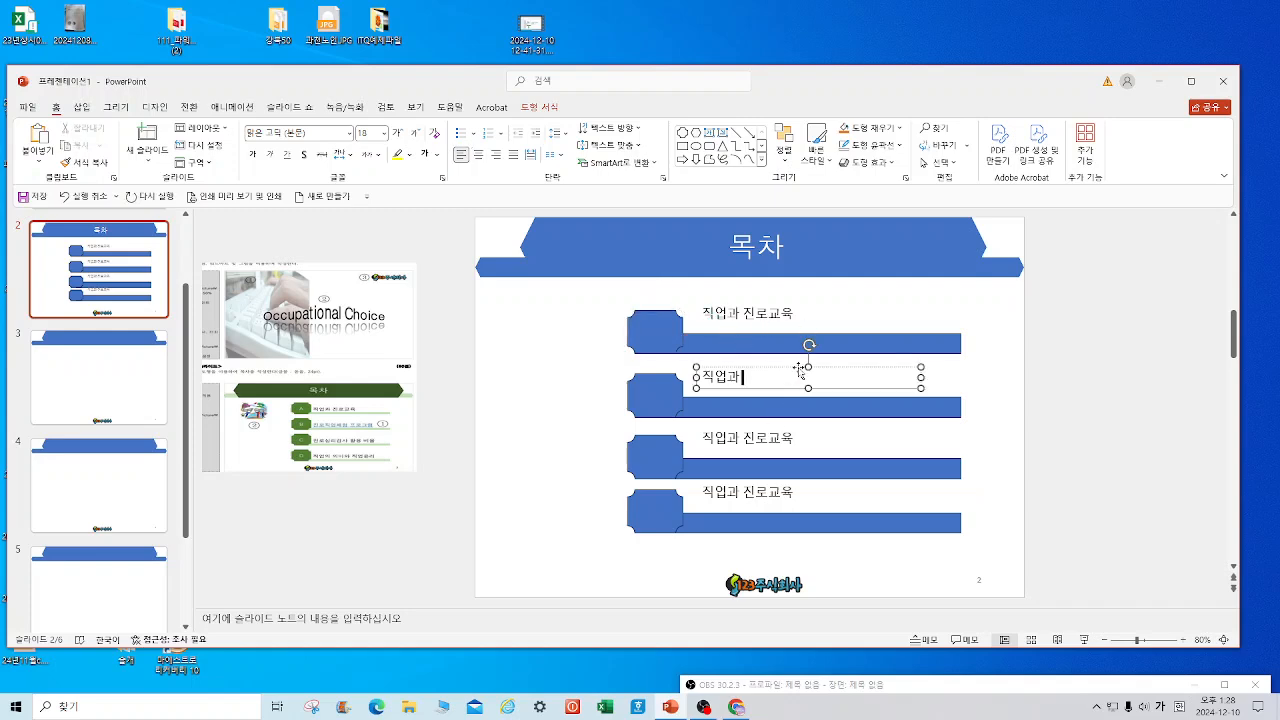
pyautogui.write('ㅅ')
pyautogui.press('BackSpace')
pyautogui.press('BackSpace')
pyautogui.press('BackSpace')
pyautogui.write('진로직업체험 프')
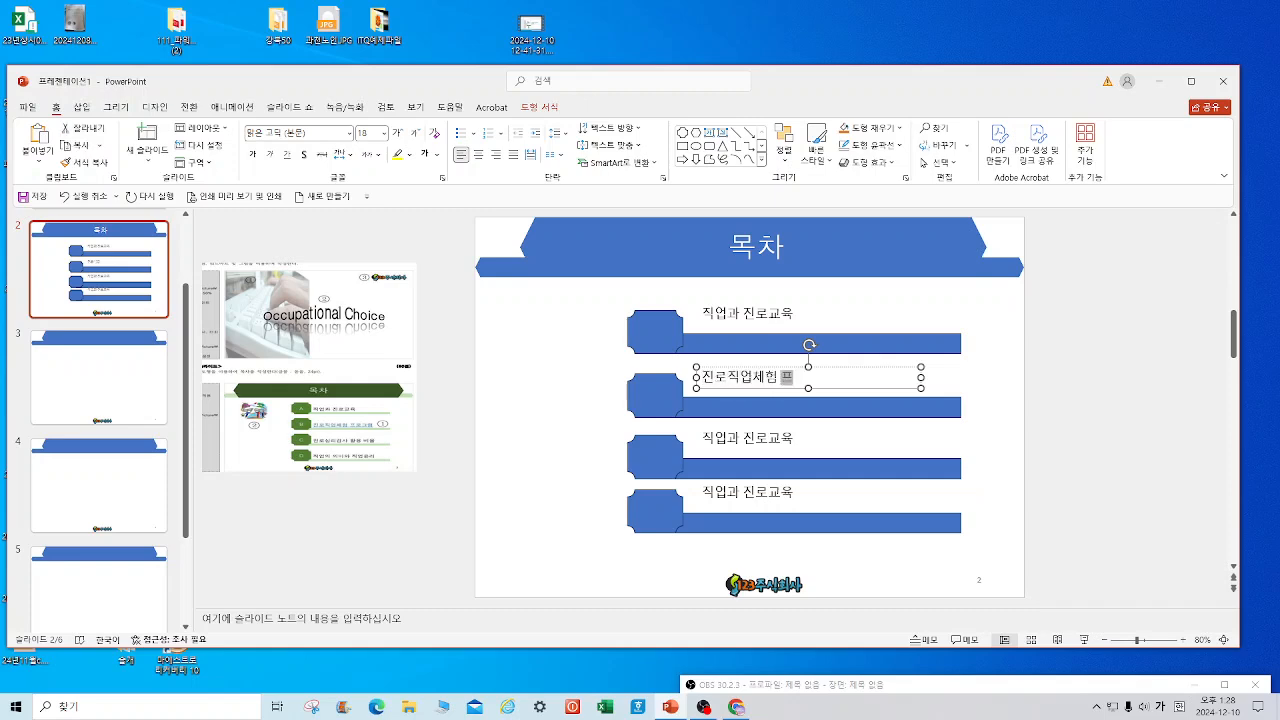
pyautogui.write('로그램')
# Replace the third row's text with "진로심리검사 활용 비율".
pyautogui.moveTo(791, 442); pyautogui.dragTo(703, 439)
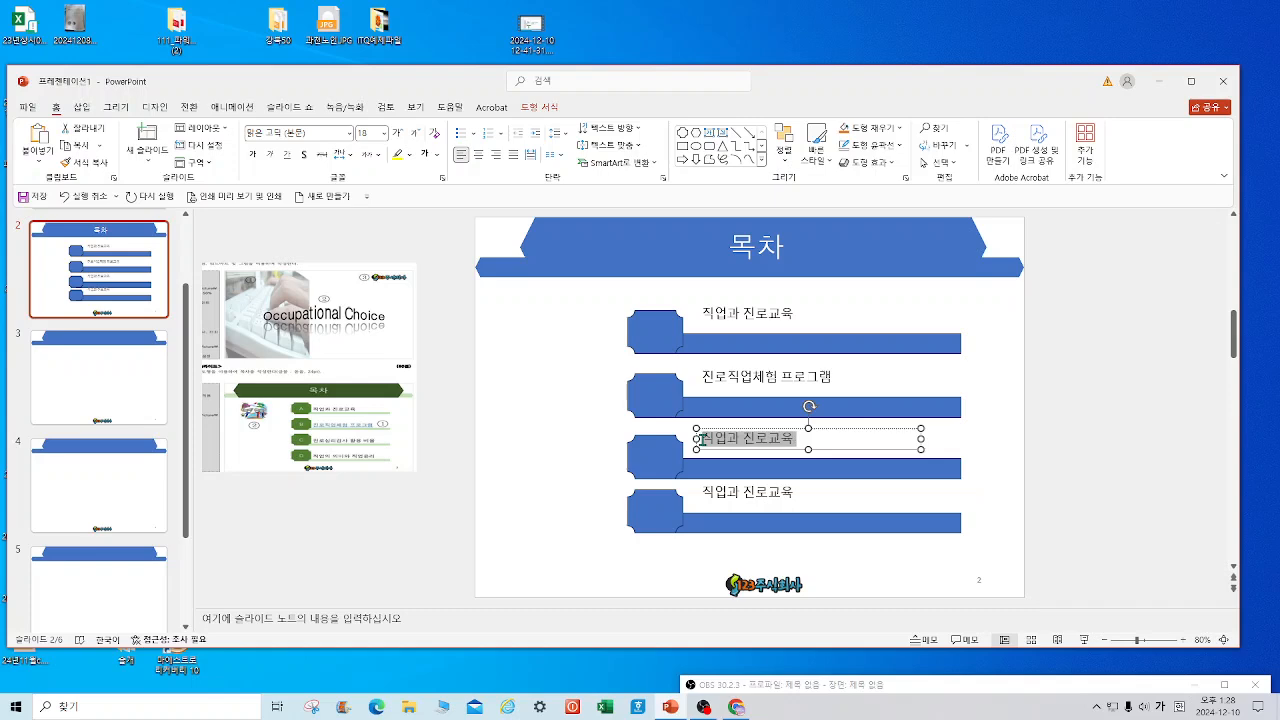
pyautogui.write('진로심리검사')
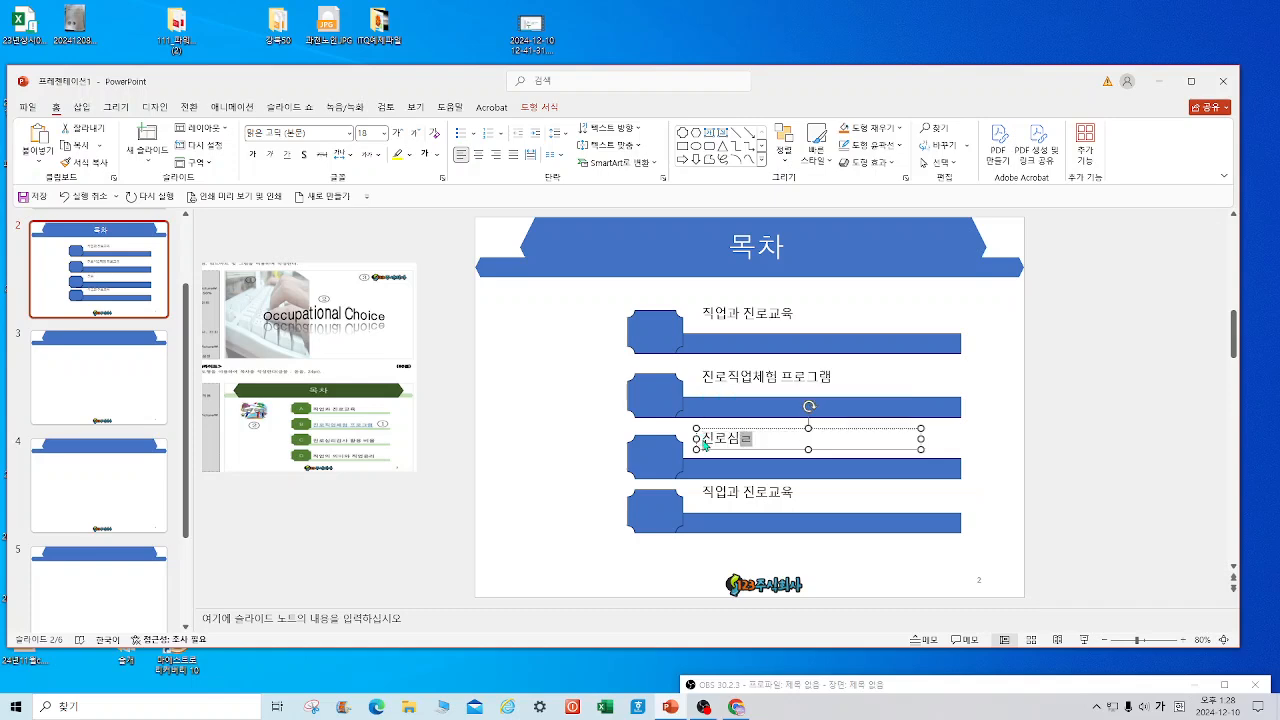
pyautogui.write(' 활용 빙')
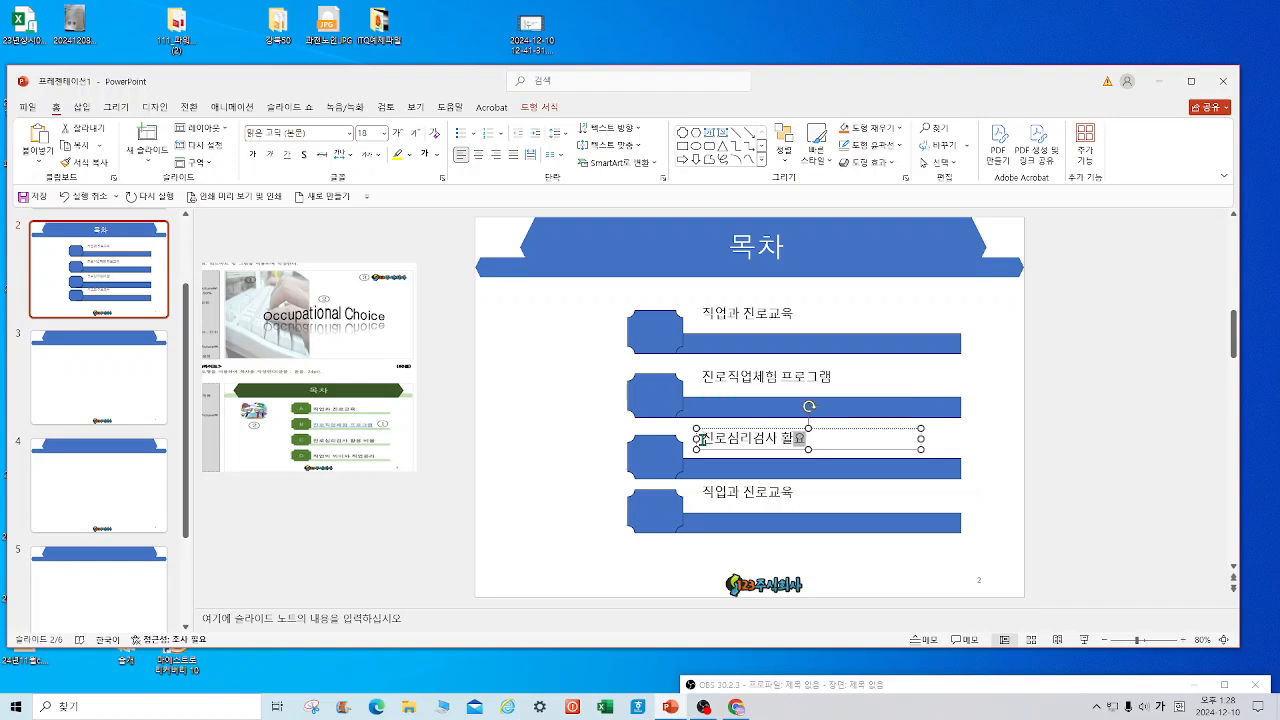
pyautogui.write('율')
# Change the fourth row's text to "직업의 의미와 직업윤리".
pyautogui.moveTo(792, 496); pyautogui.dragTo(737, 492)
pyautogui.write('의 의')
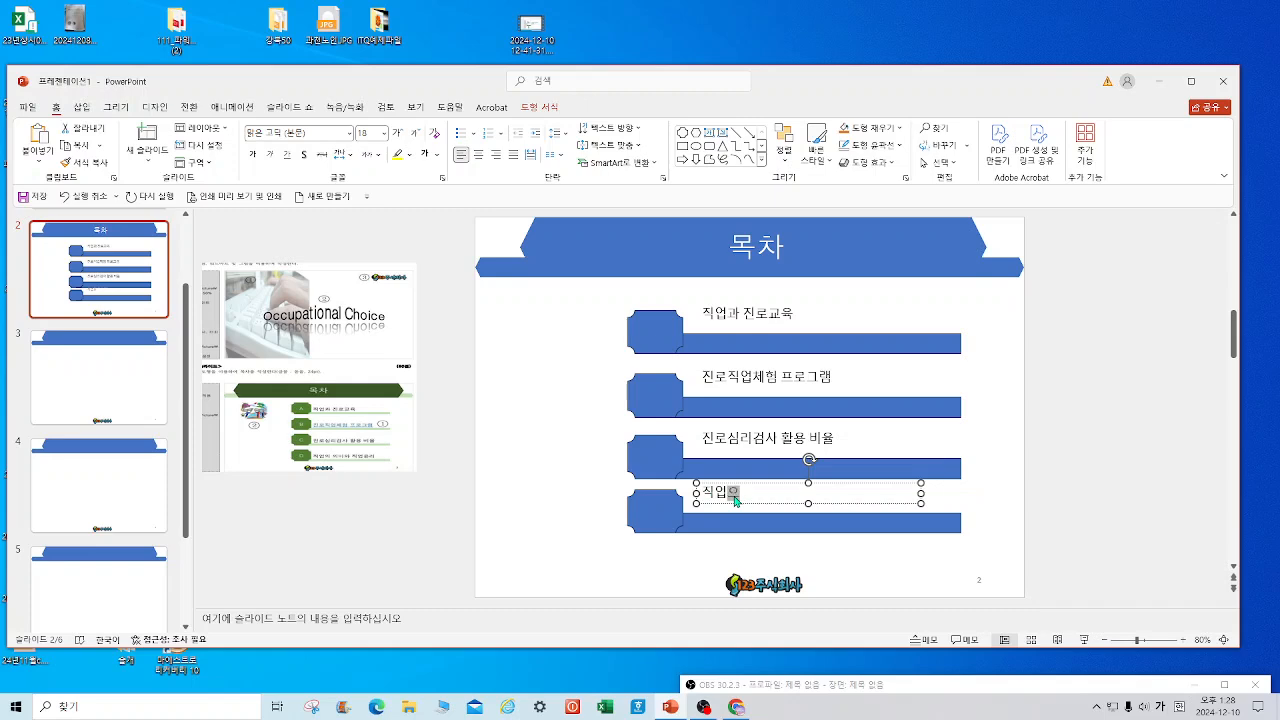
pyautogui.write('미와 ㅈ')
pyautogui.write('업')
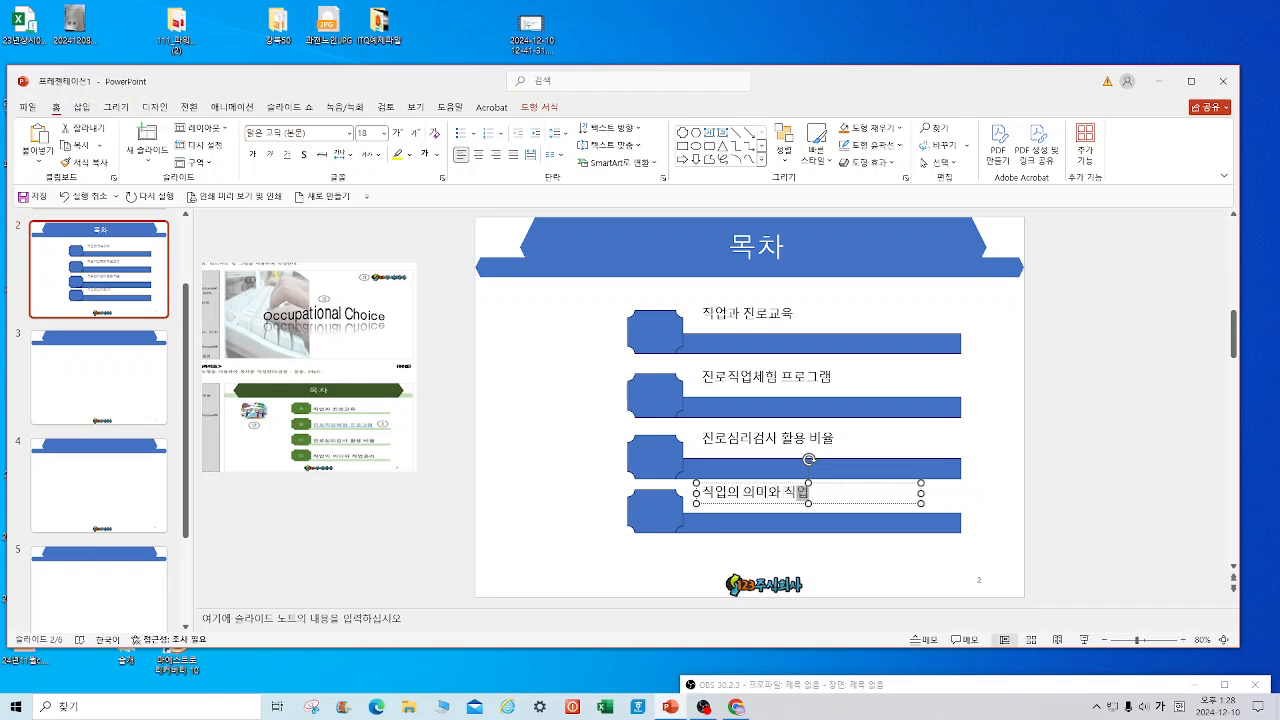
pyautogui.write('윤리')
# Label the four plaque shapes A, B, C and D from the first row to the last.
pyautogui.press('Hangul')
pyautogui.write('A')
pyautogui.click(666, 403)
pyautogui.write('B')
pyautogui.click(660, 468)
pyautogui.write('C')
pyautogui.click(660, 515)
pyautogui.write('D')
# Select all plaques, bars and text boxes of the four contents rows together.
pyautogui.moveTo(989, 567); pyautogui.dragTo(554, 318)
pyautogui.hotkey('ctrl', 'z')
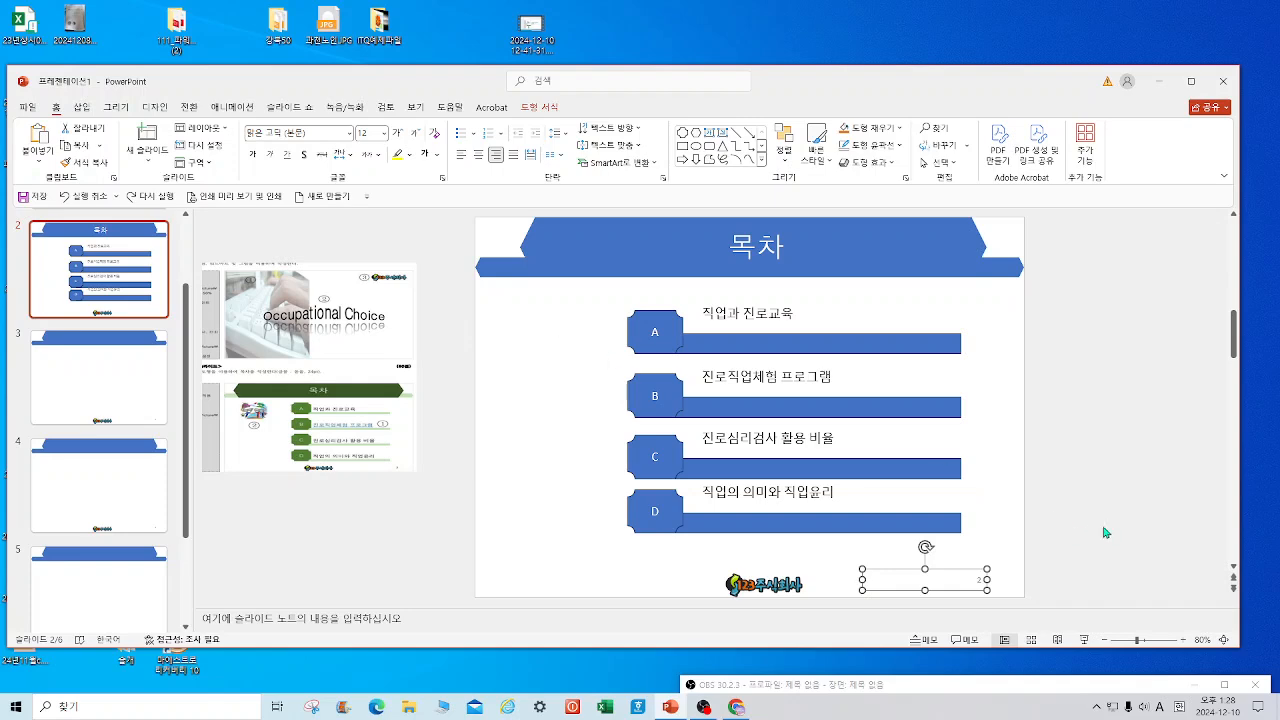
pyautogui.moveTo(1040, 558); pyautogui.dragTo(580, 274)
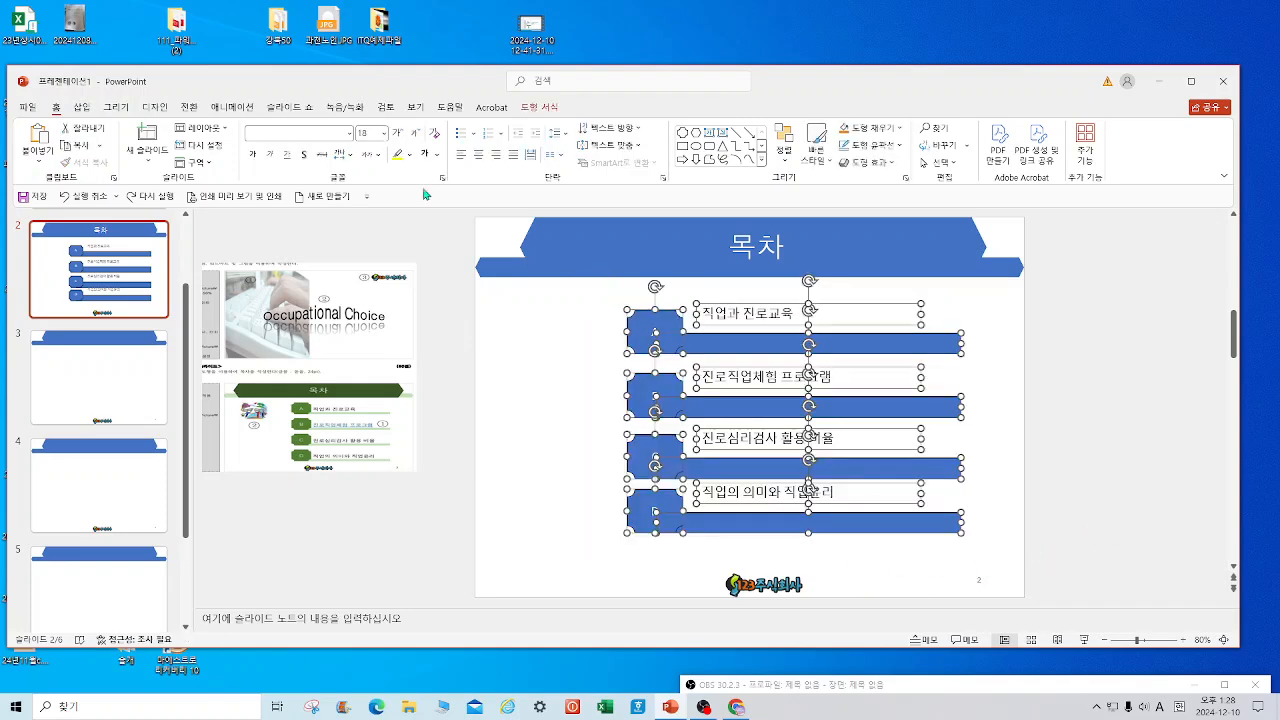
pyautogui.click(298, 131)
pyautogui.write('EHEDNA')
pyautogui.press('Return')
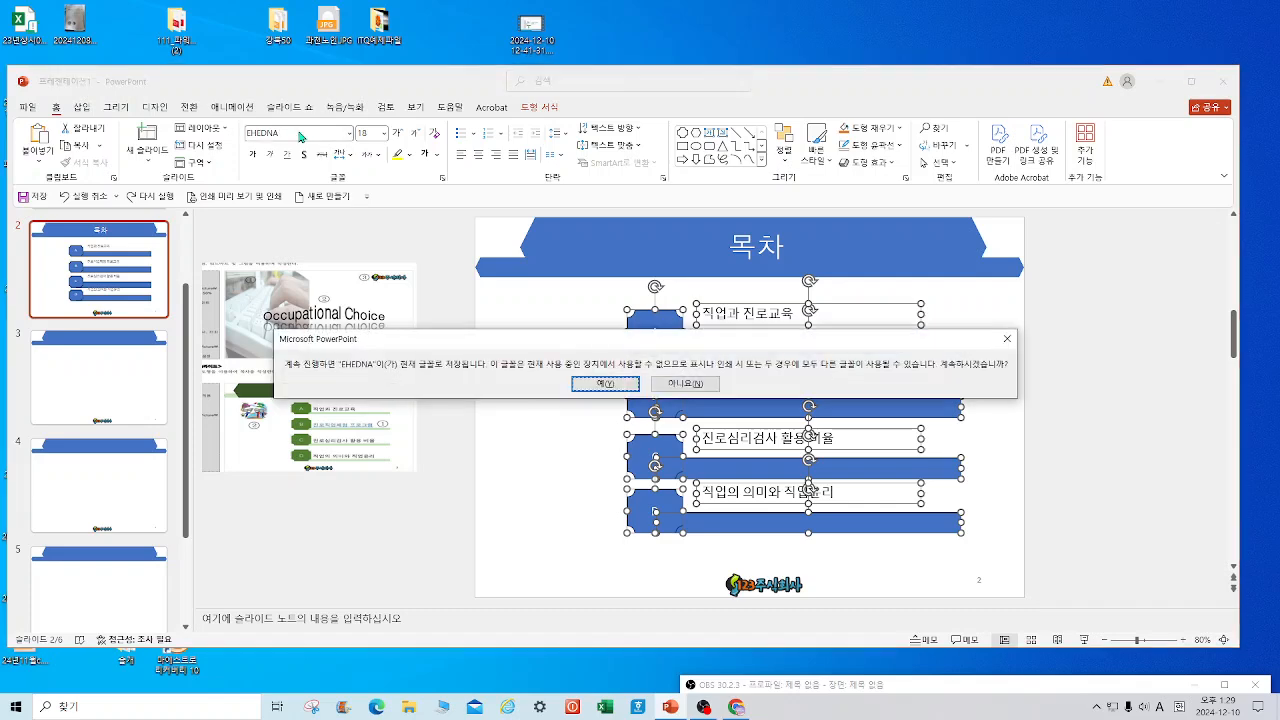
pyautogui.click(1007, 338)
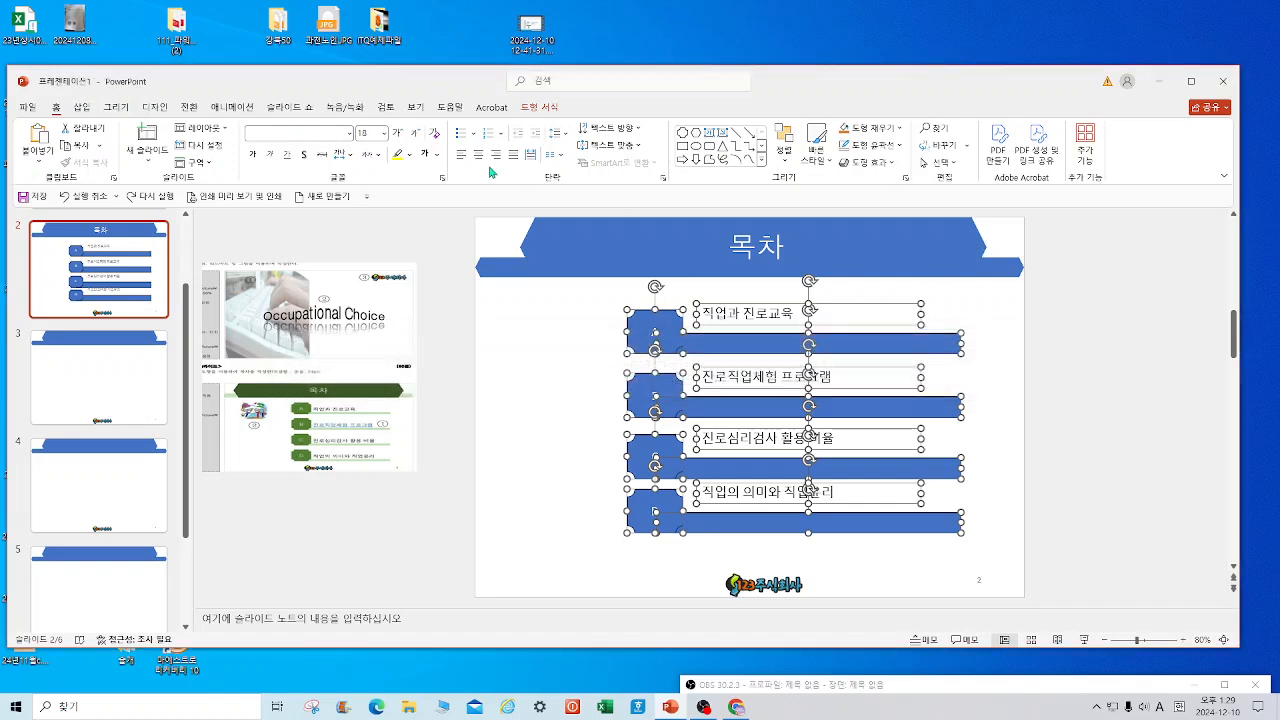
# Set the font of the selected contents rows to 돋움 at size 24.
pyautogui.click(290, 131)
pyautogui.write('돋움')
pyautogui.press('Return')
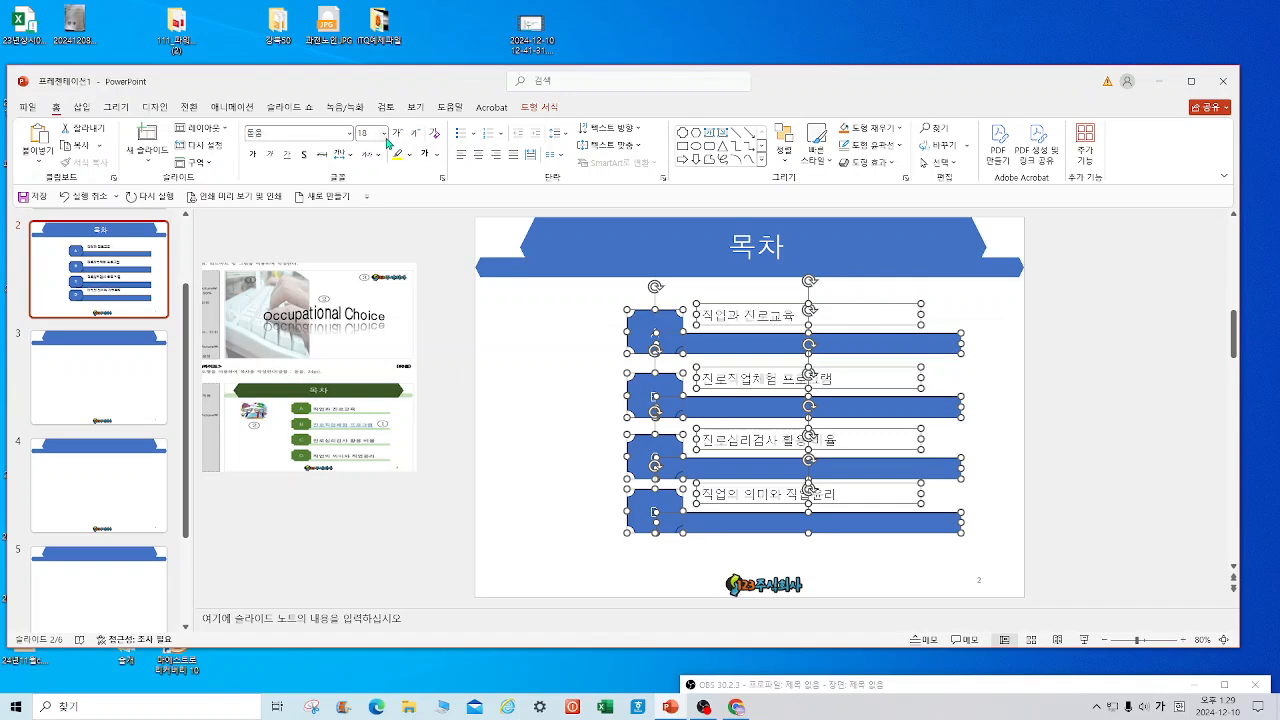
pyautogui.click(384, 134)
pyautogui.click(392, 326)
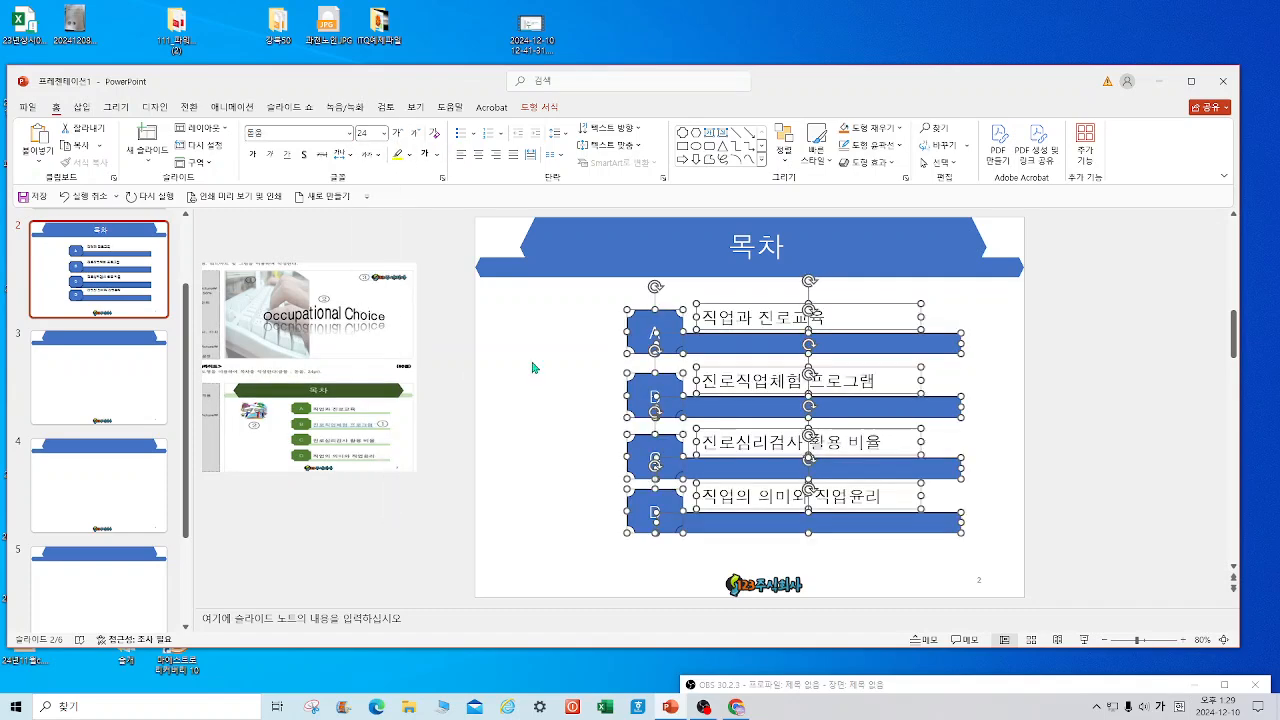
pyautogui.click(1055, 495)
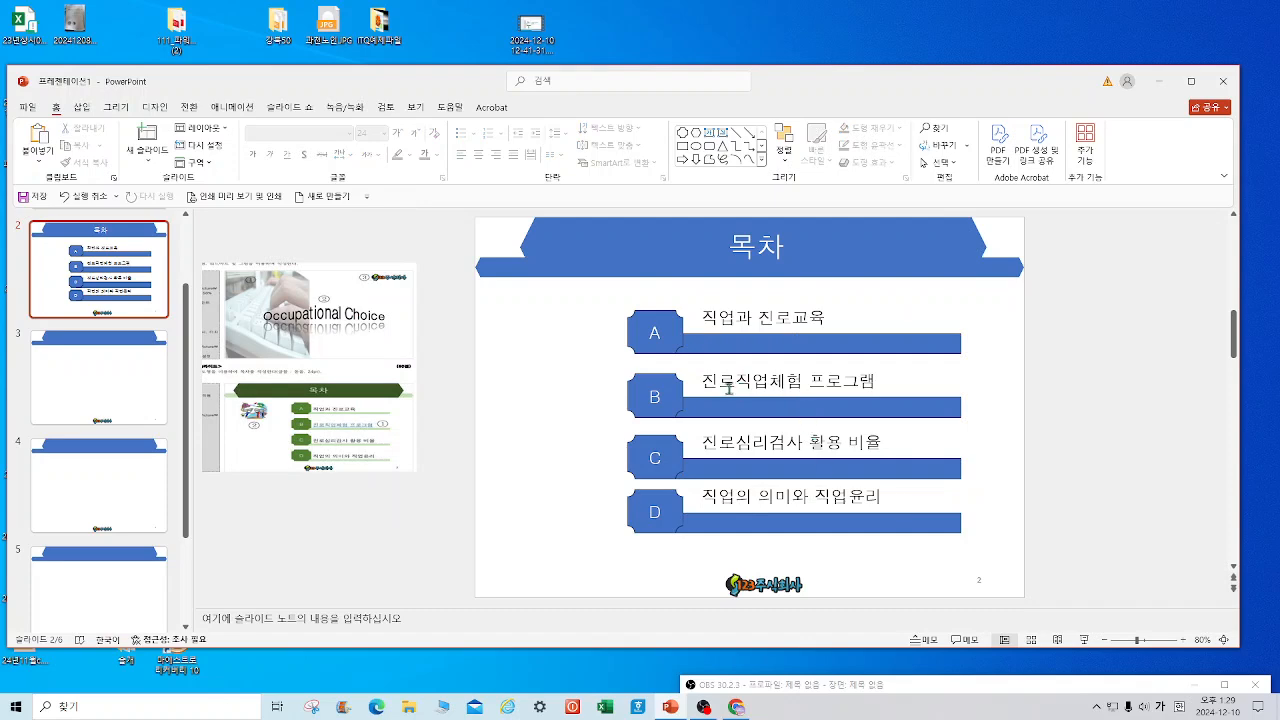
# Hyperlink the second row's text "진로직업체험 프로그램" to slide 4 of this document.
pyautogui.moveTo(705, 381); pyautogui.dragTo(885, 380)
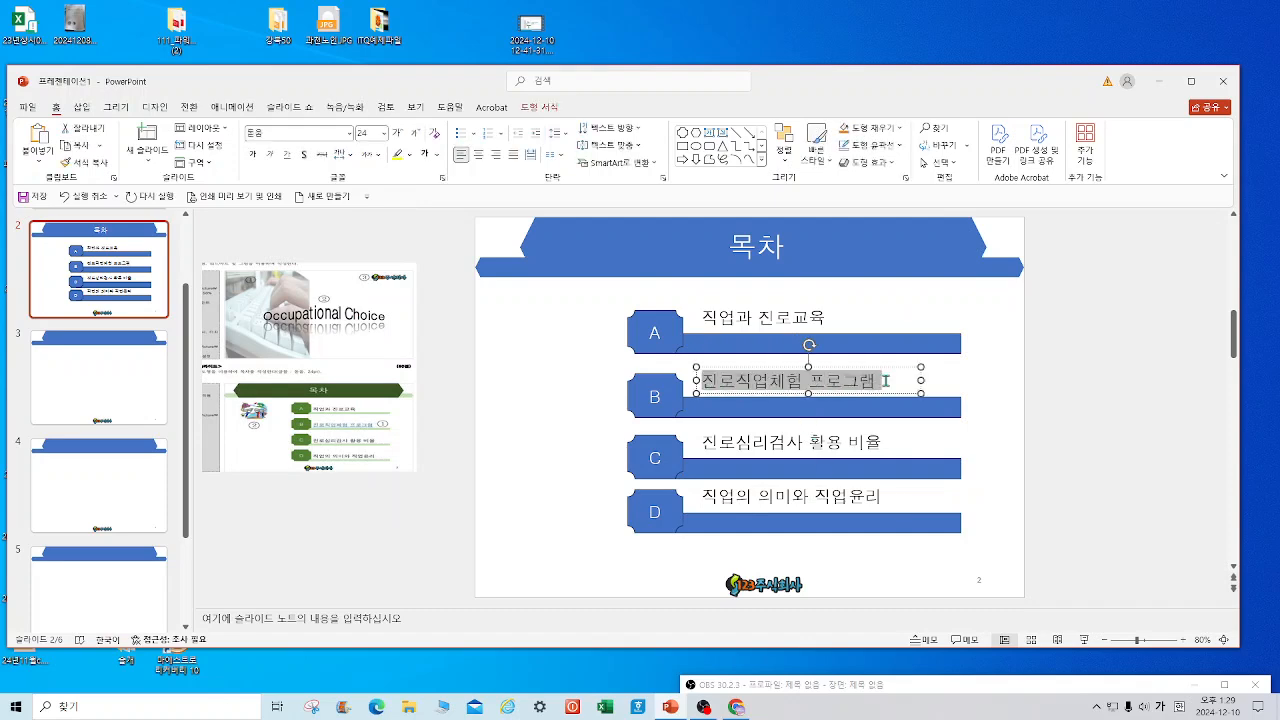
pyautogui.click(84, 107)
pyautogui.click(427, 145)
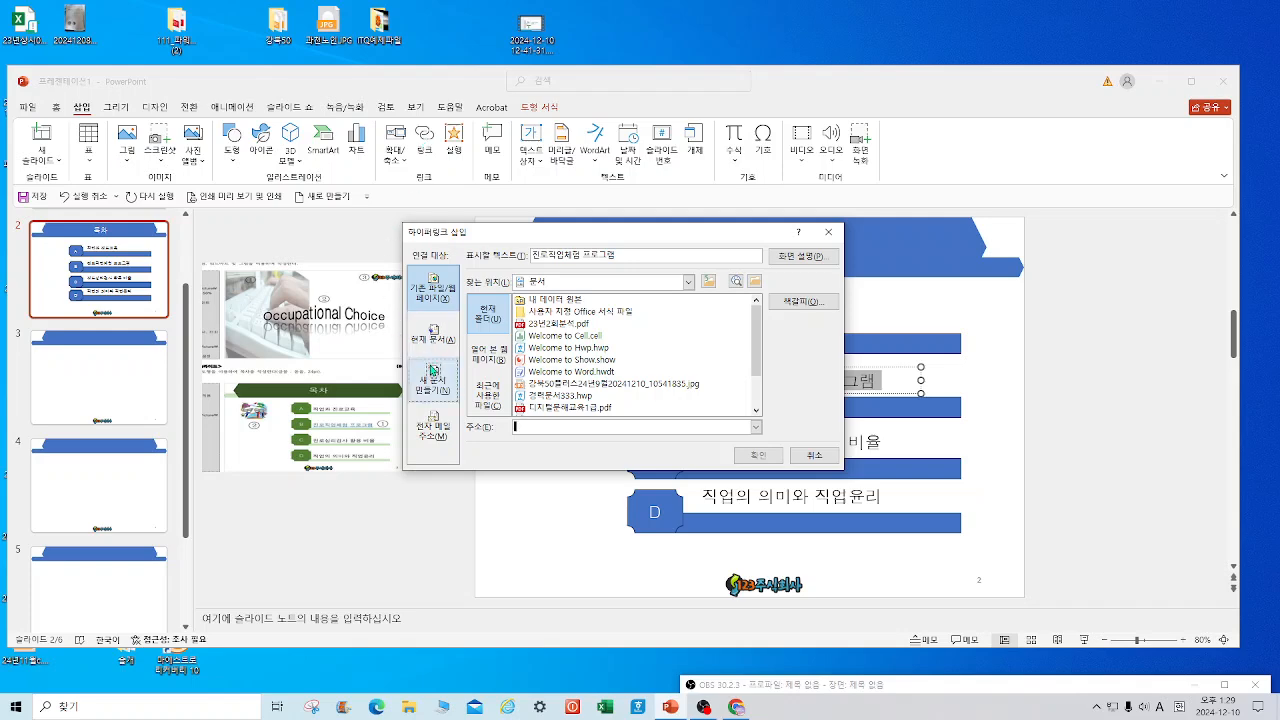
pyautogui.click(436, 346)
pyautogui.click(533, 390)
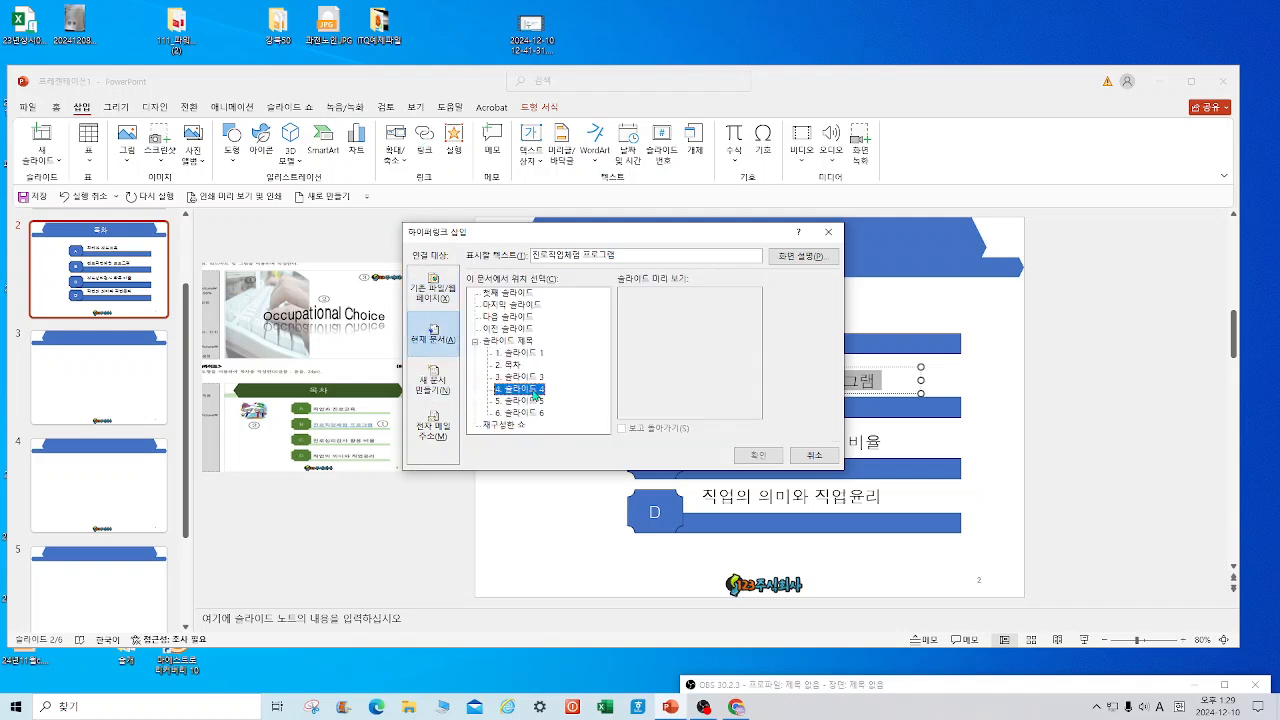
pyautogui.click(762, 456)
pyautogui.click(571, 522)
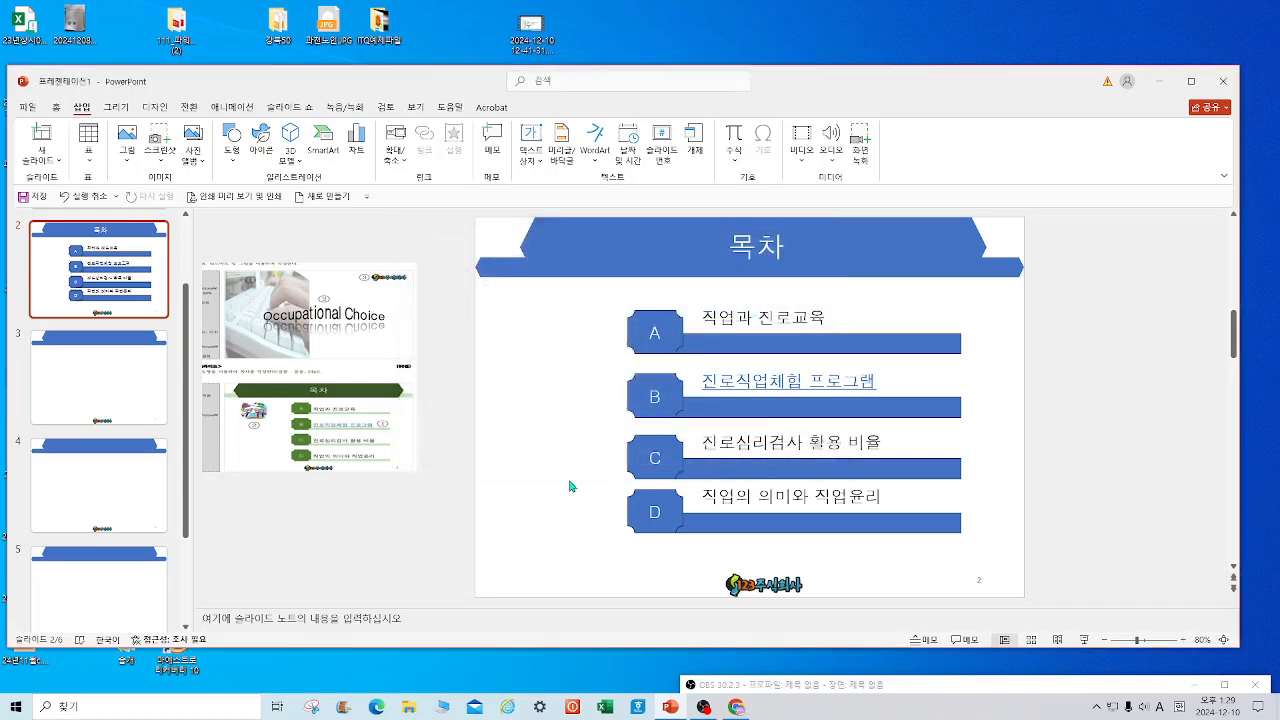
# Save the presentation to the desktop under the file name 진로교육.
pyautogui.click(26, 108)
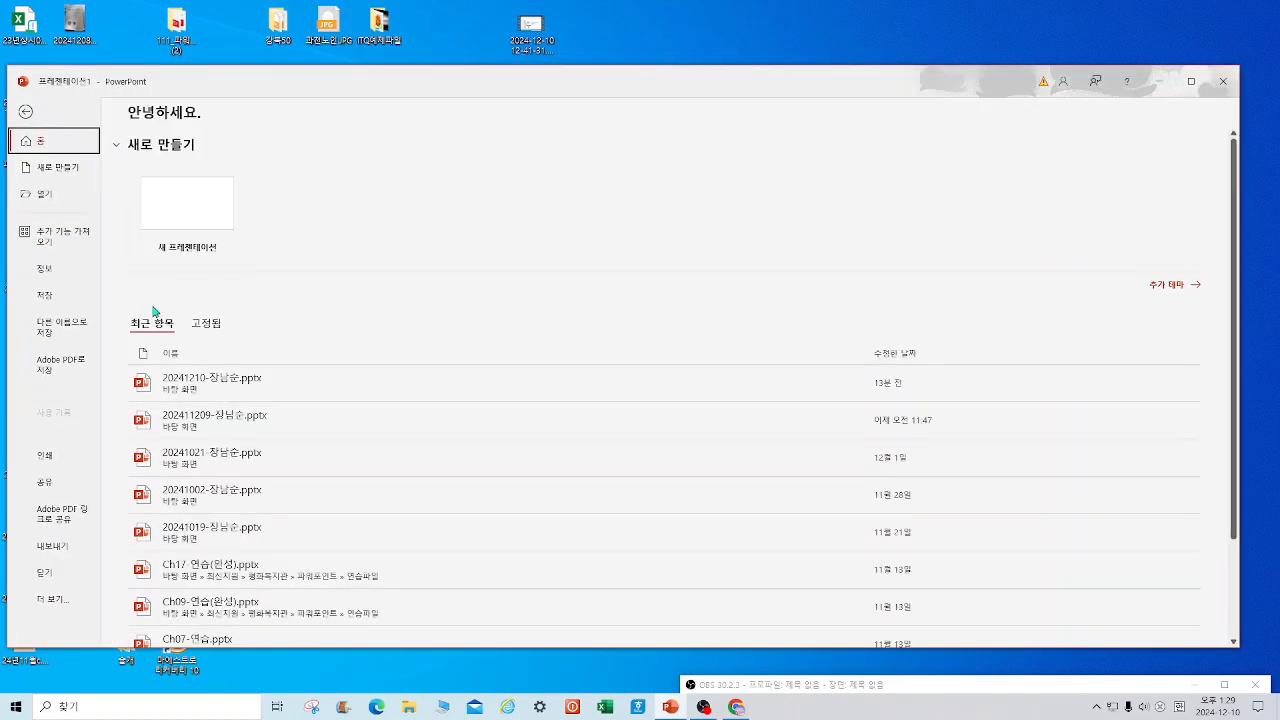
pyautogui.click(66, 330)
pyautogui.click(180, 395)
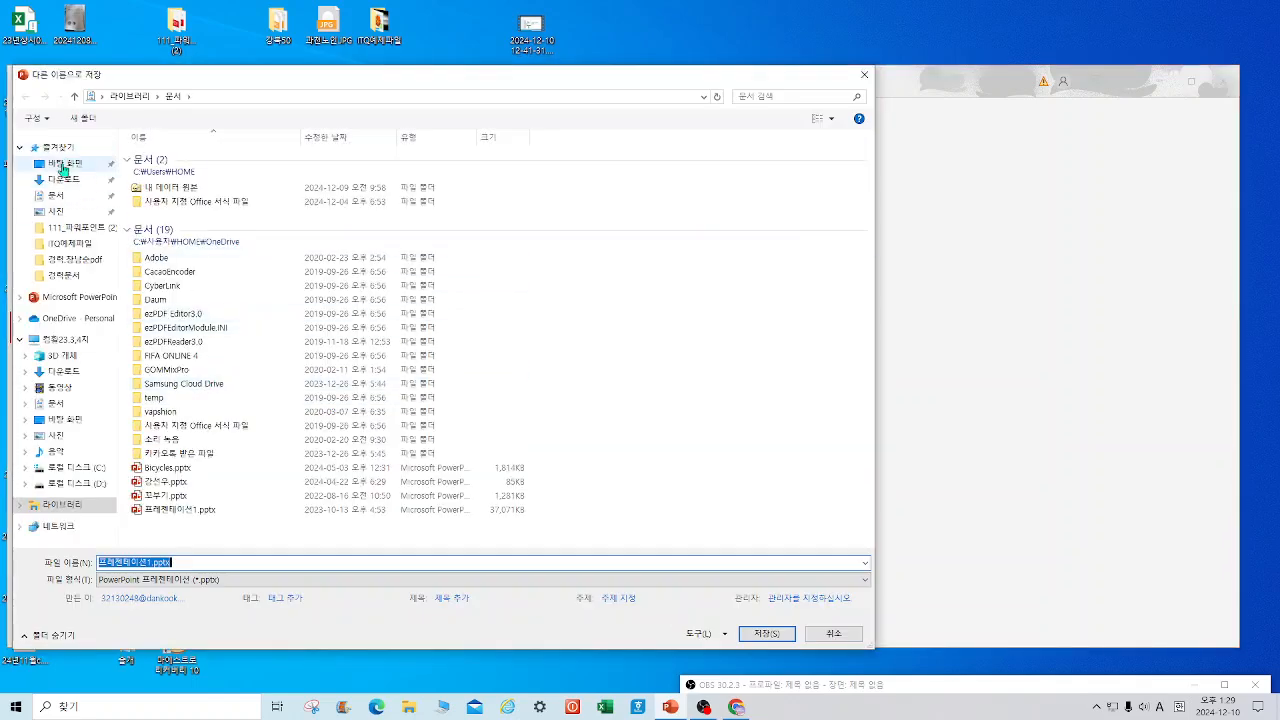
pyautogui.click(64, 163)
pyautogui.click(203, 563)
pyautogui.click(203, 563)
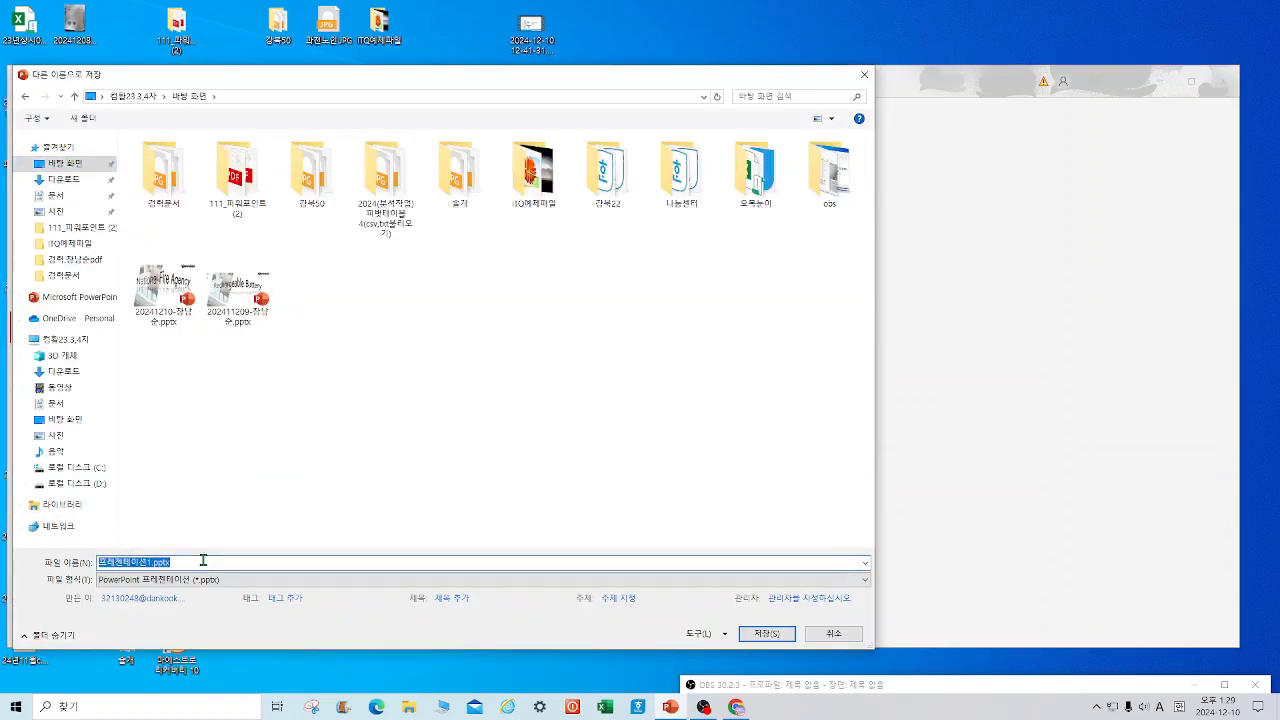
pyautogui.write('WLRD')
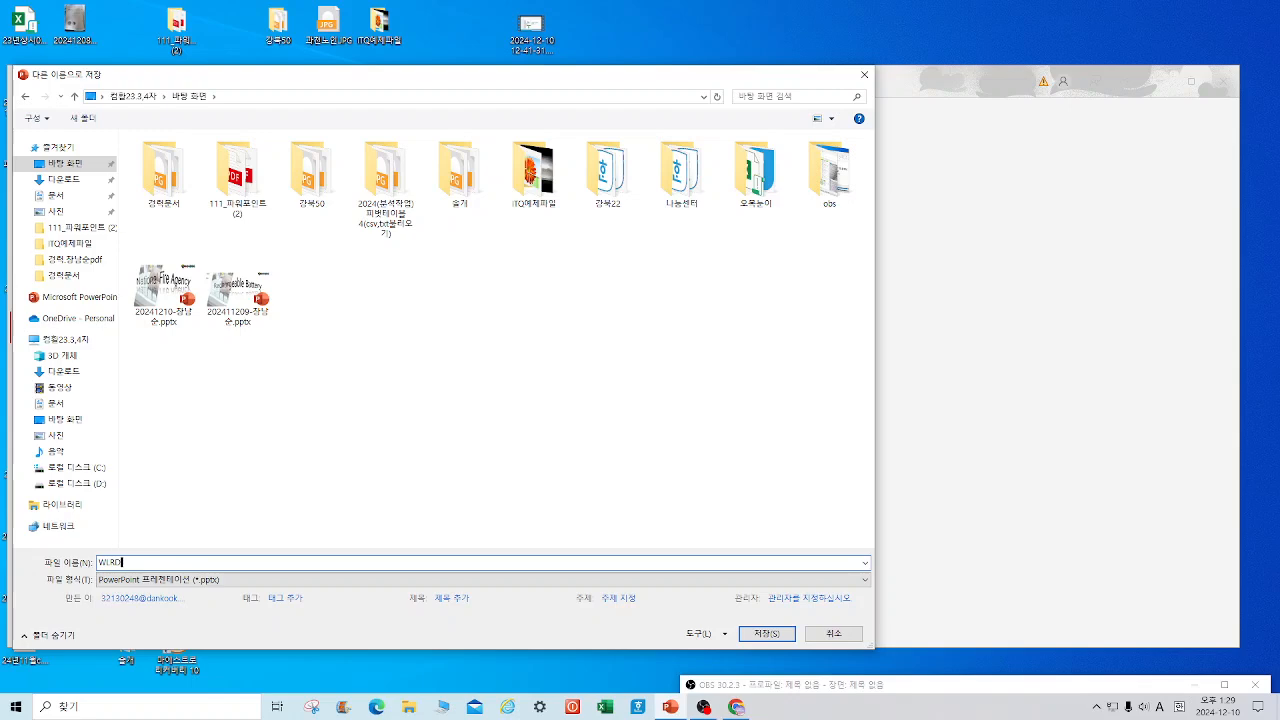
pyautogui.press('Hangul')
pyautogui.write('직업')
pyautogui.write('를')
pyautogui.write('육')
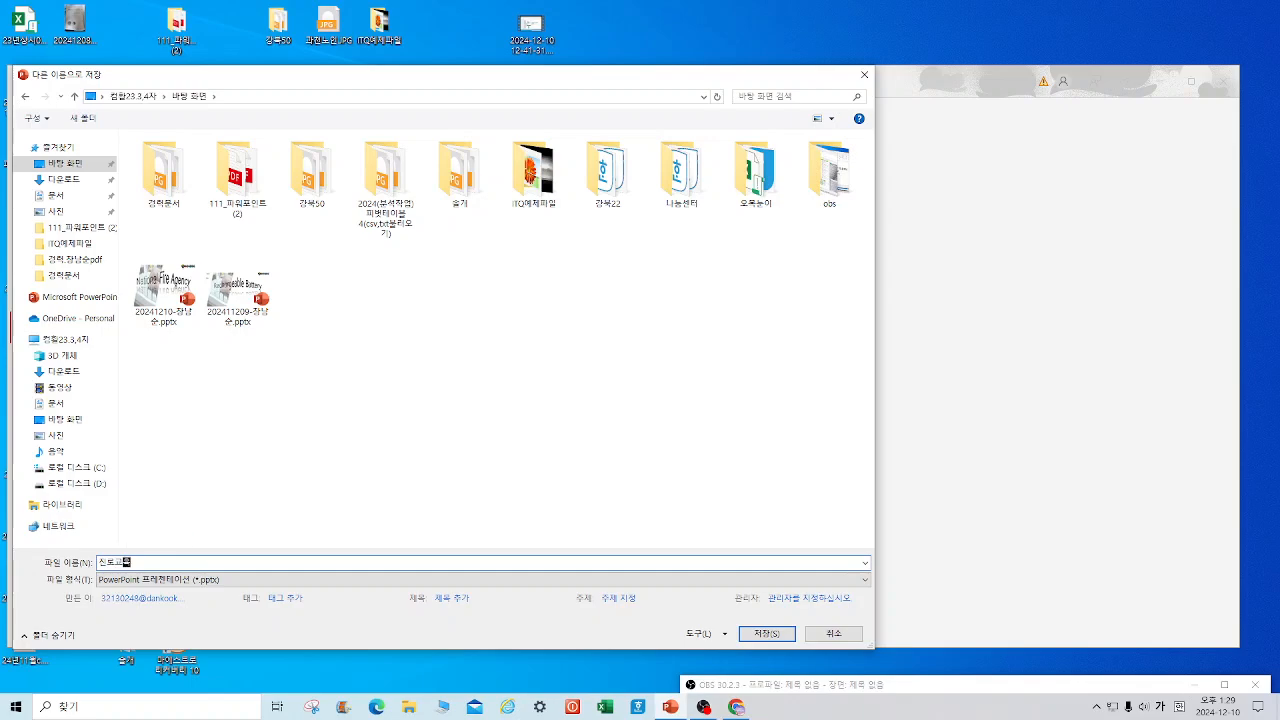
pyautogui.click(766, 633)
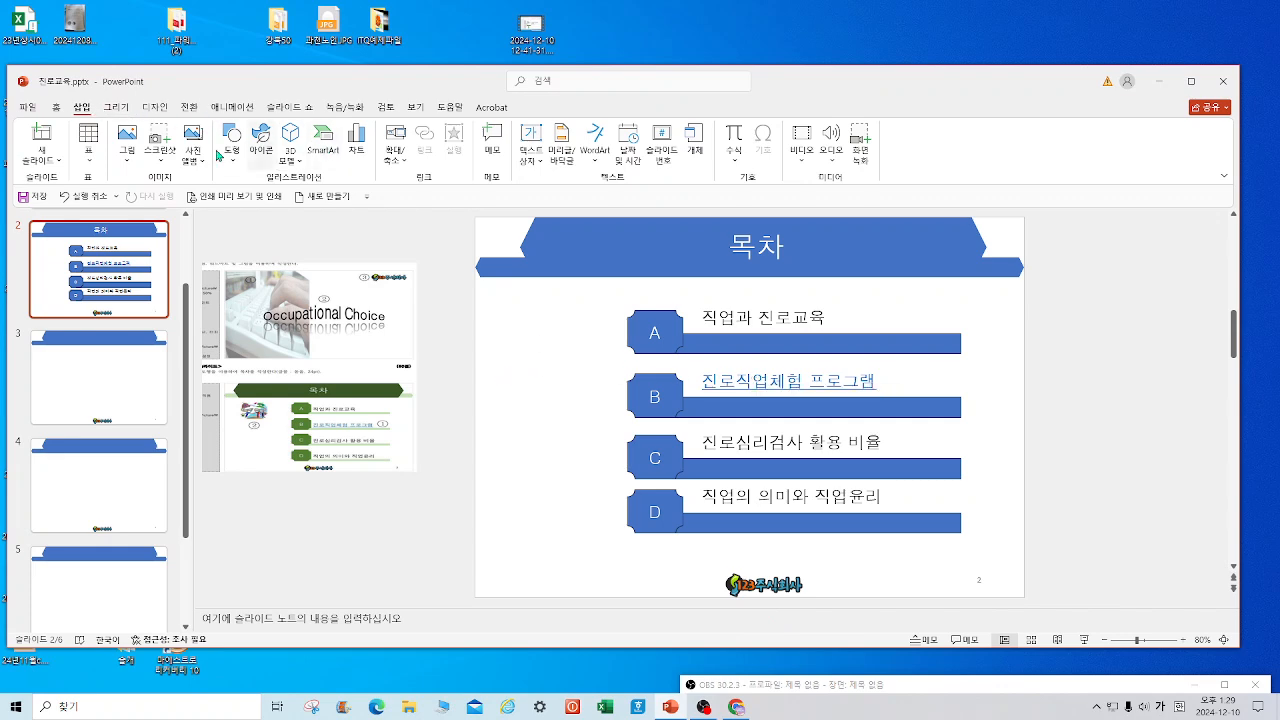
# Insert the picture 그림4.jpg from the ITQ예제파일 folder on the 목차 slide.
pyautogui.click(129, 166)
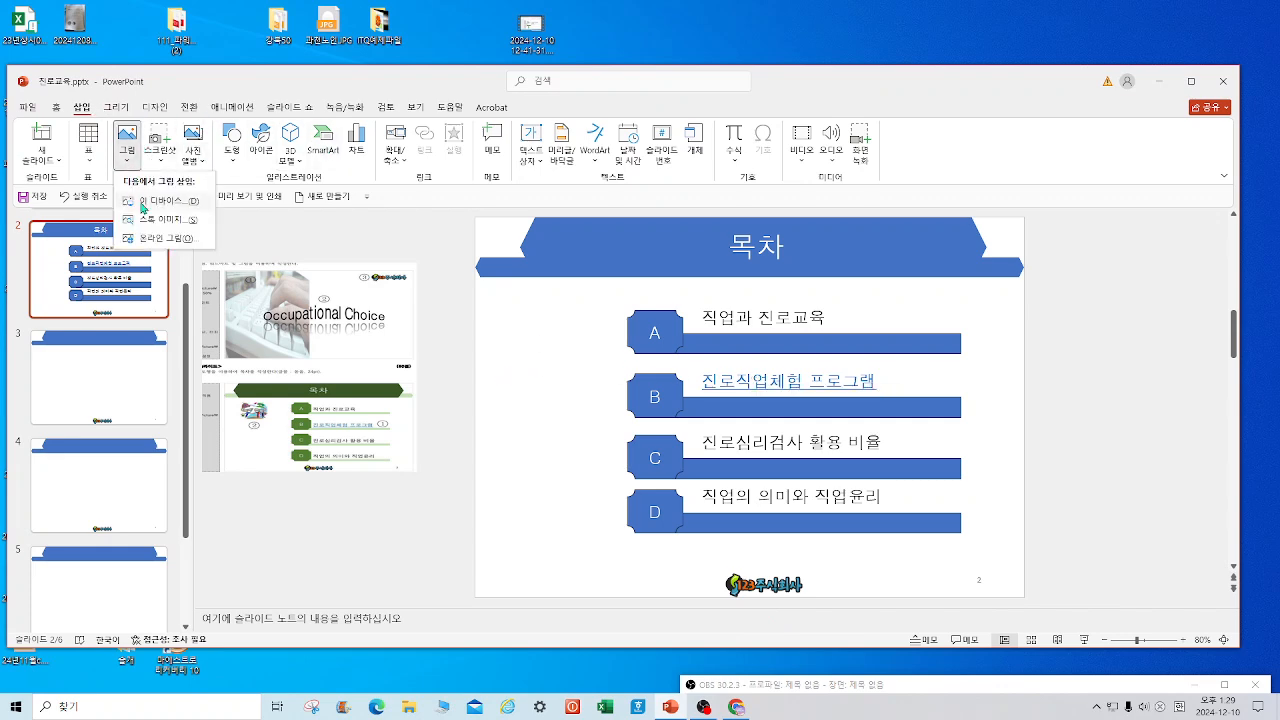
pyautogui.click(155, 200)
pyautogui.click(372, 178)
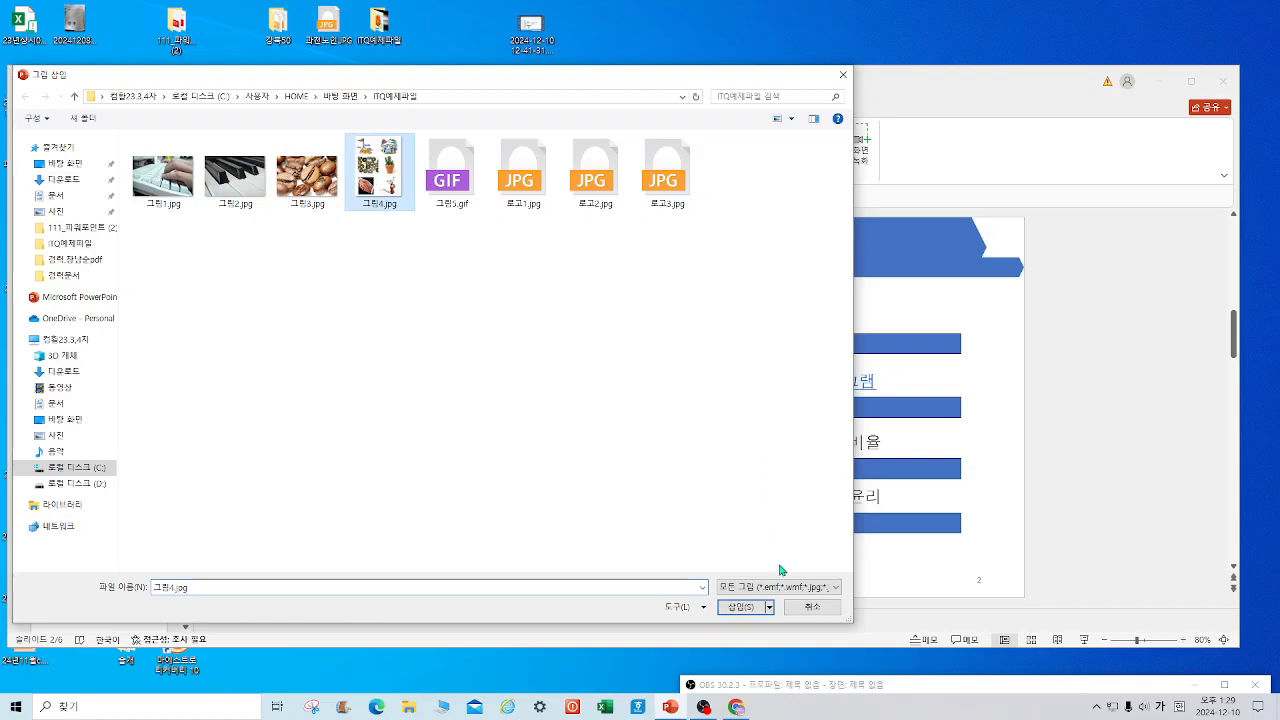
pyautogui.click(752, 606)
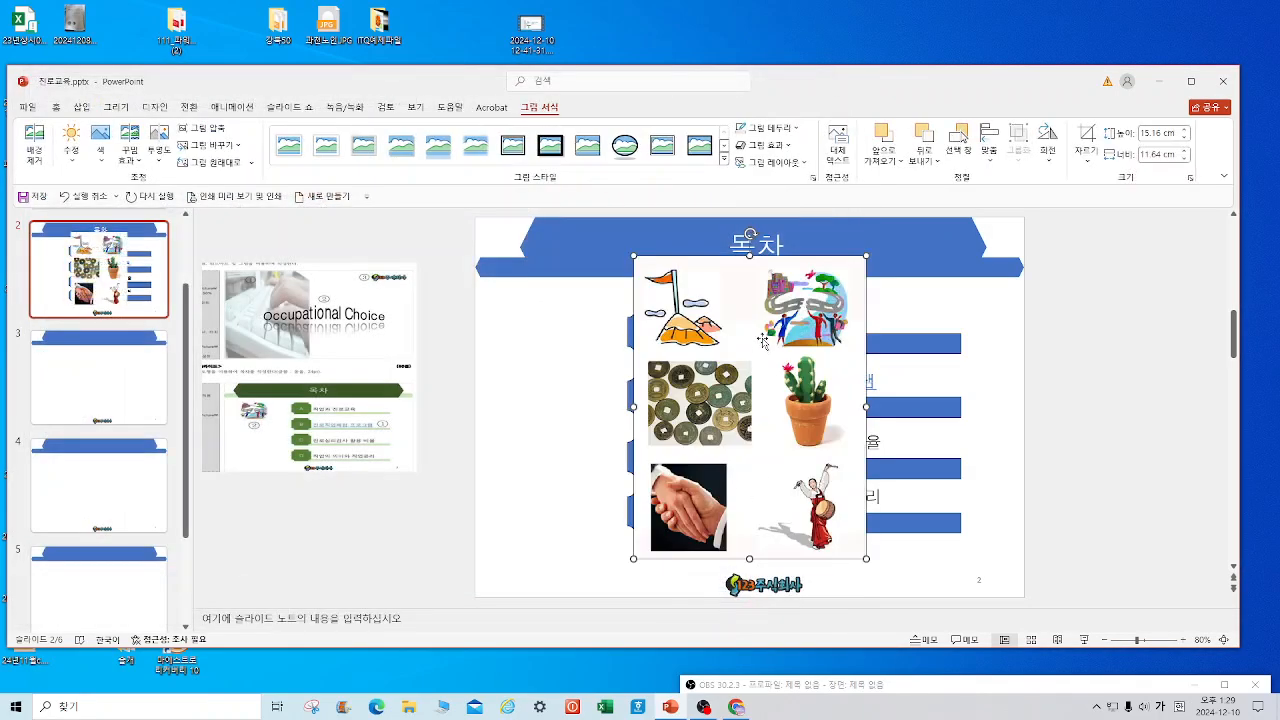
# Crop the picture to its upper-right illustration, about 5.8 cm wide and 5 cm high, and place it beside plaques A and B.
pyautogui.click(1087, 140)
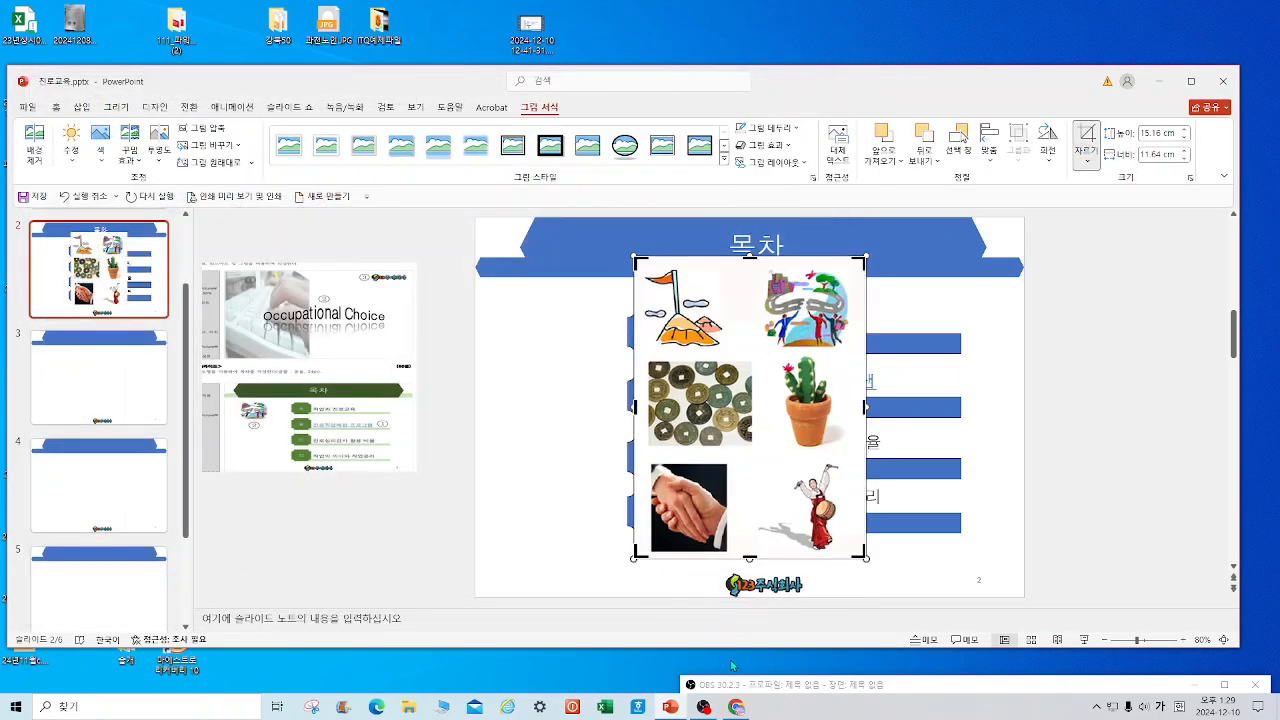
pyautogui.moveTo(749, 557); pyautogui.dragTo(750, 355)
pyautogui.moveTo(638, 313); pyautogui.dragTo(565, 365)
pyautogui.click(563, 357)
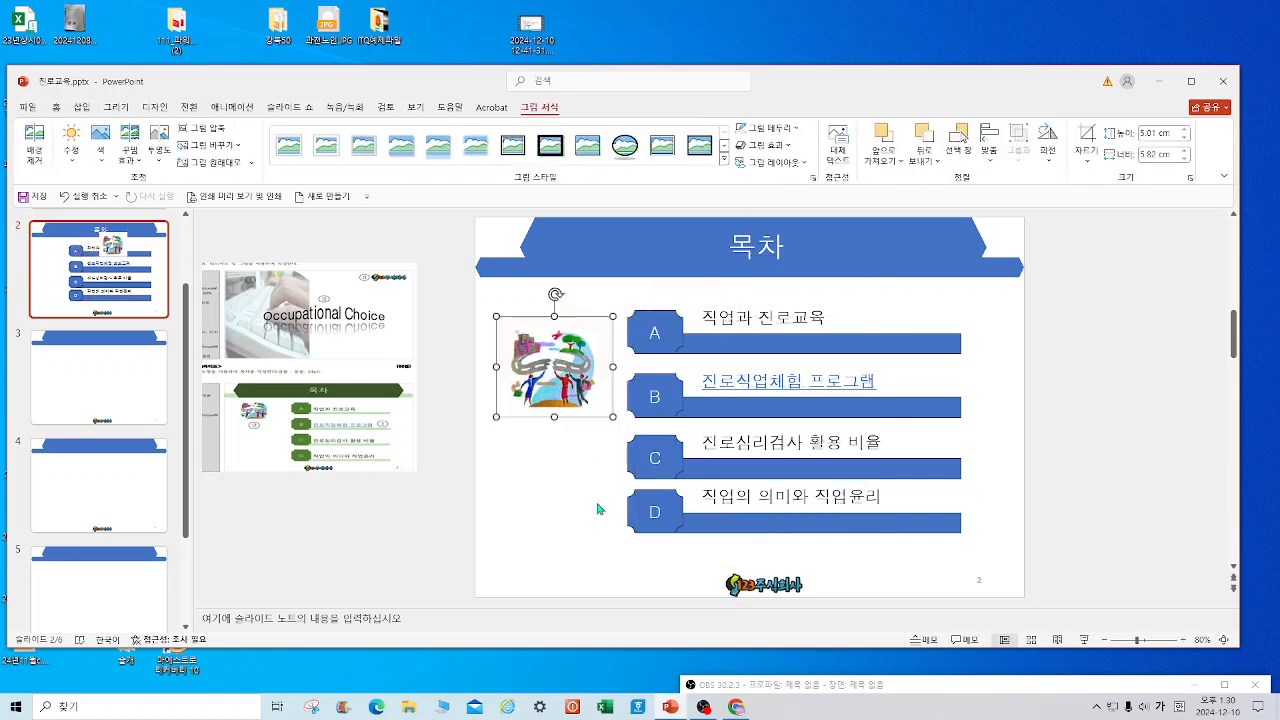
pyautogui.click(586, 570)
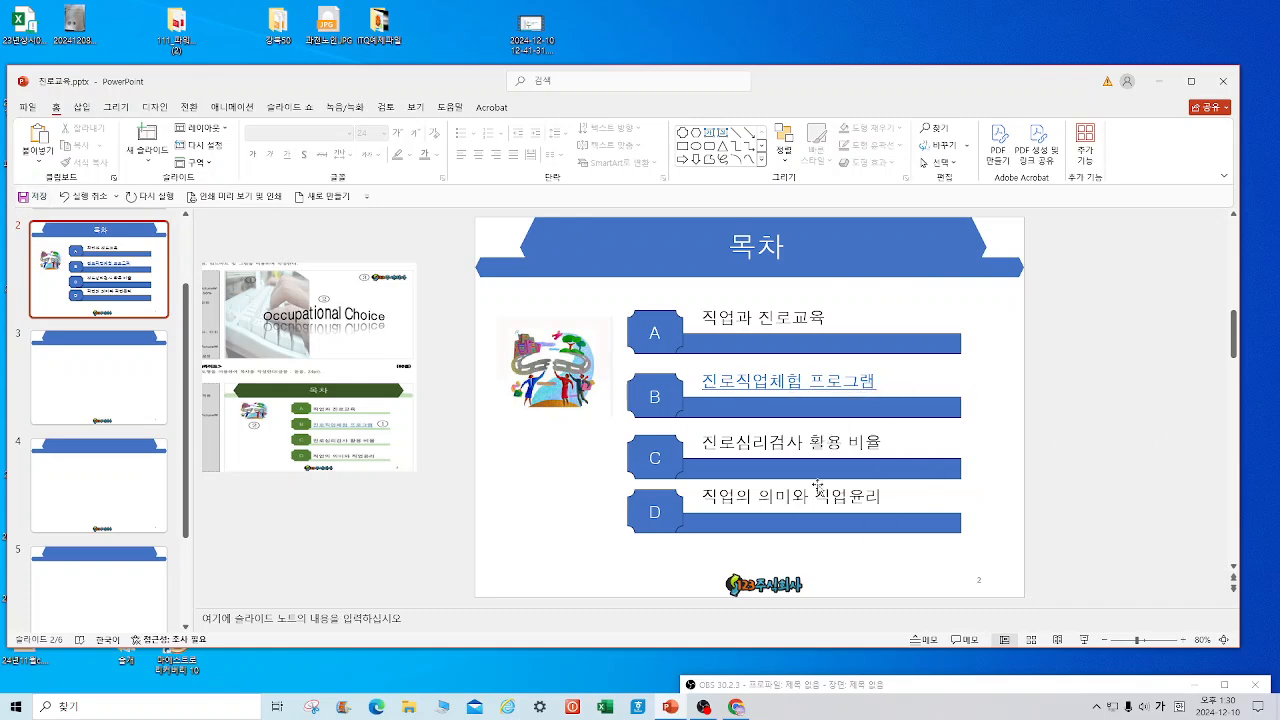
# Enter "A. 직업과 진로교육" as the title of slide 3.
pyautogui.click(137, 399)
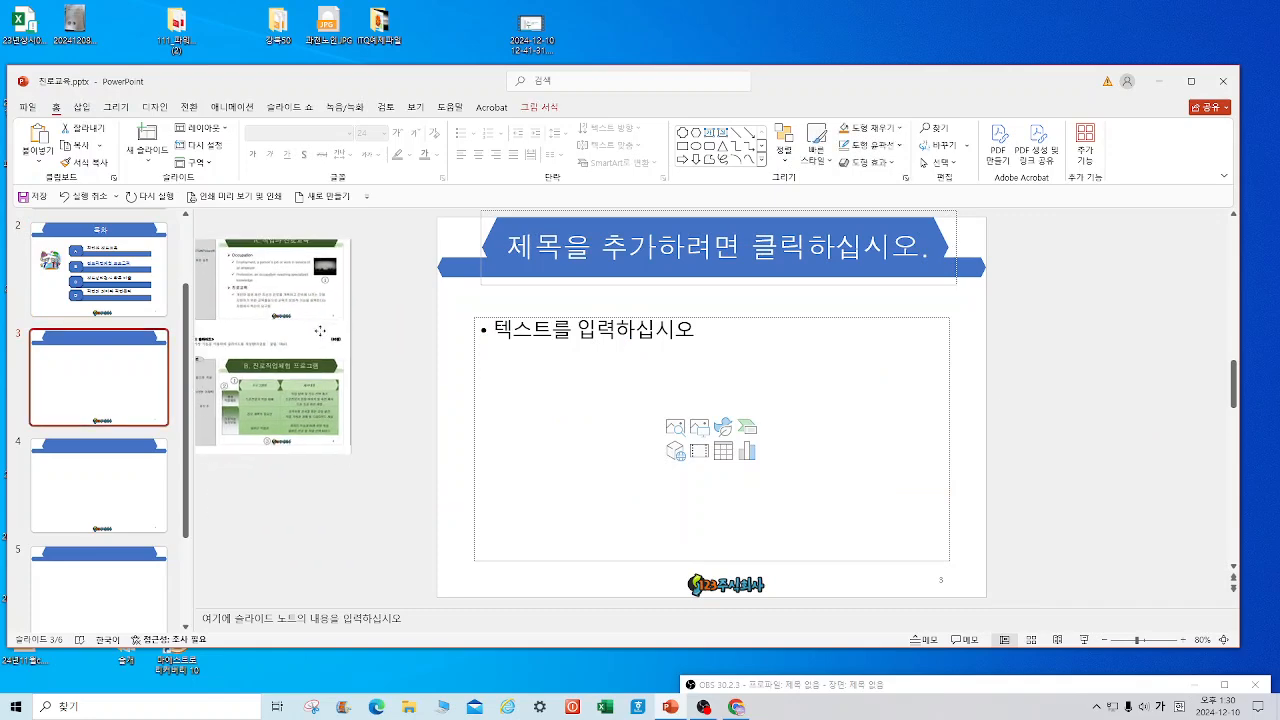
pyautogui.moveTo(311, 327); pyautogui.dragTo(343, 341)
pyautogui.click(716, 250)
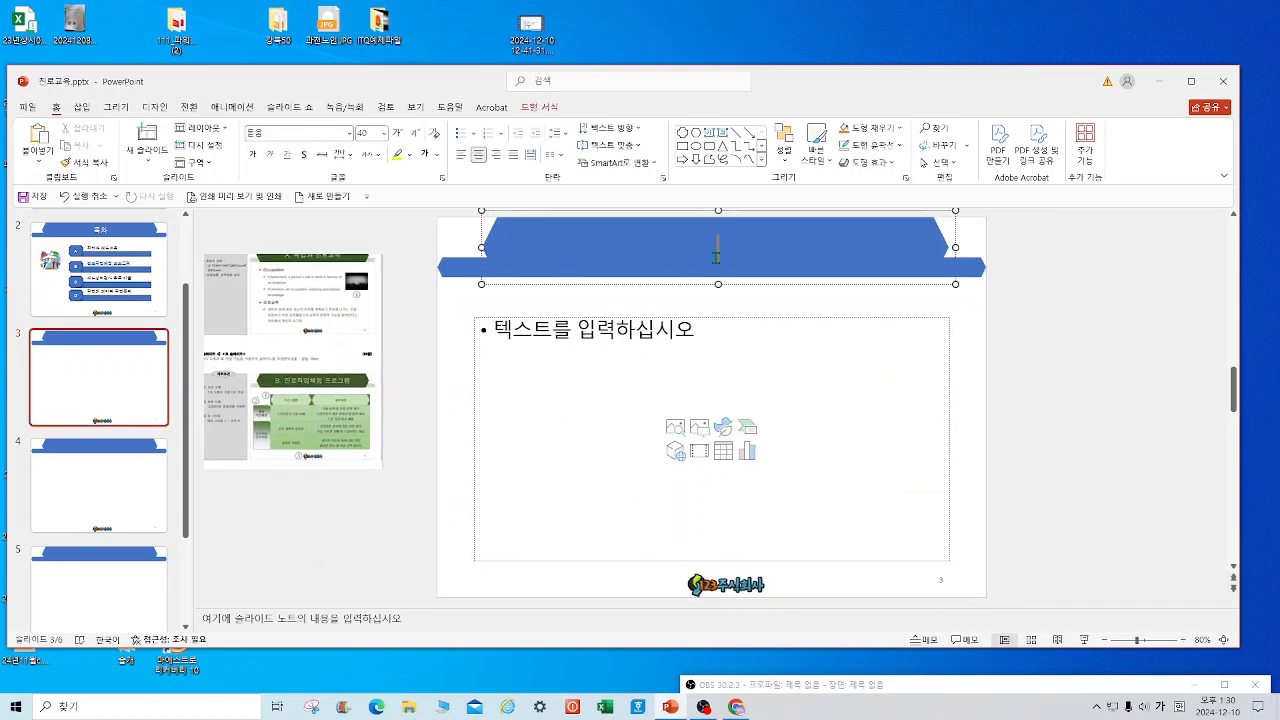
pyautogui.hotkey('ctrl', 'v')
pyautogui.hotkey('ctrl', 'z')
pyautogui.write('A')
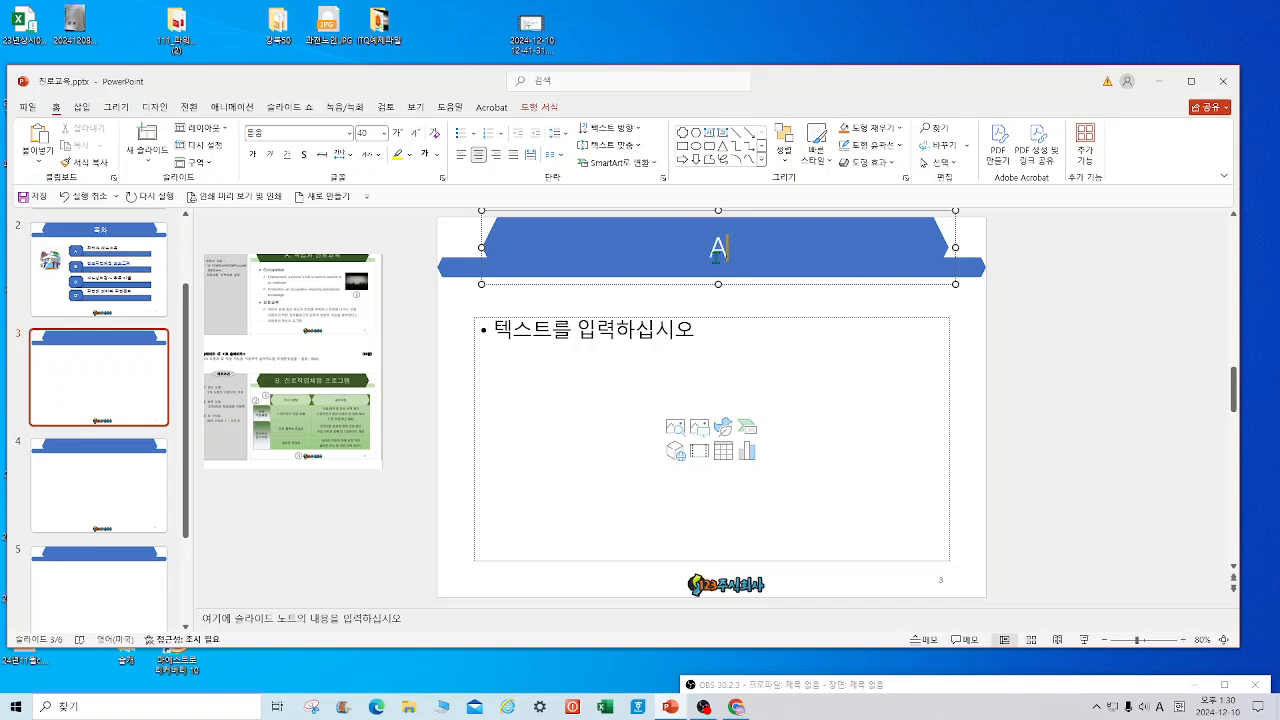
pyautogui.write('.')
pyautogui.press('BackSpace')
pyautogui.write('. 직업과')
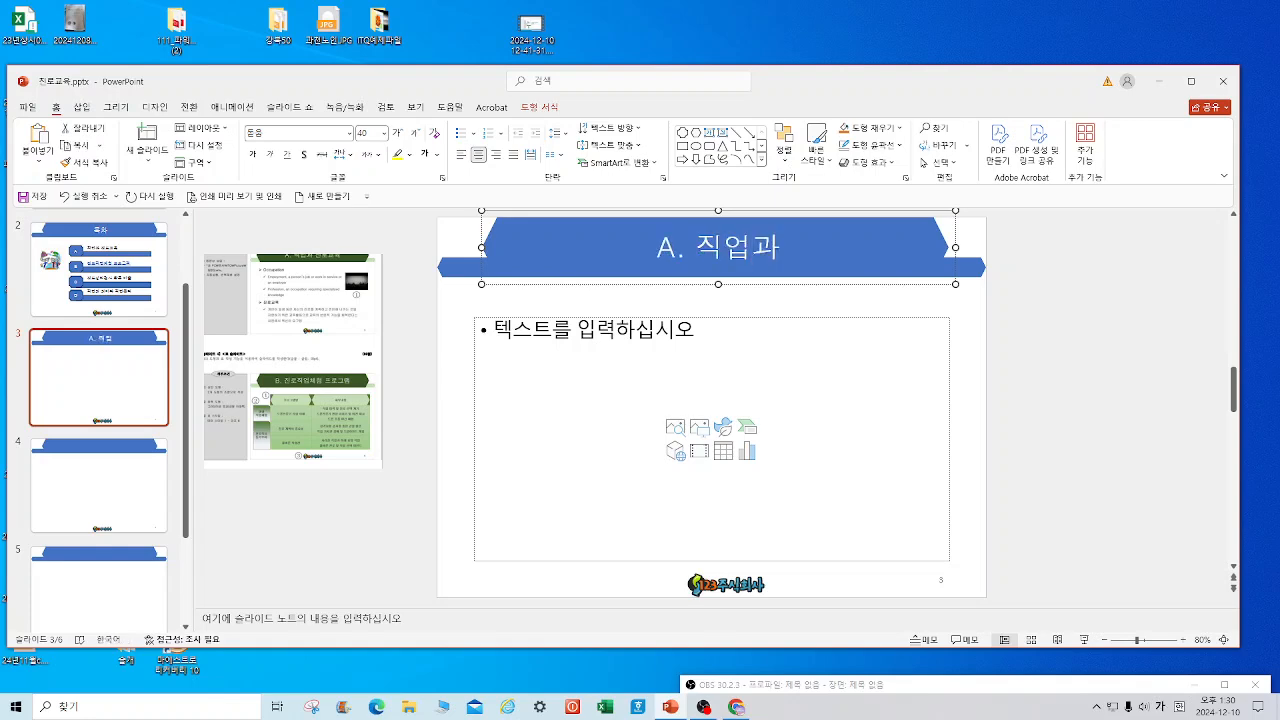
pyautogui.write(' 진로교육')
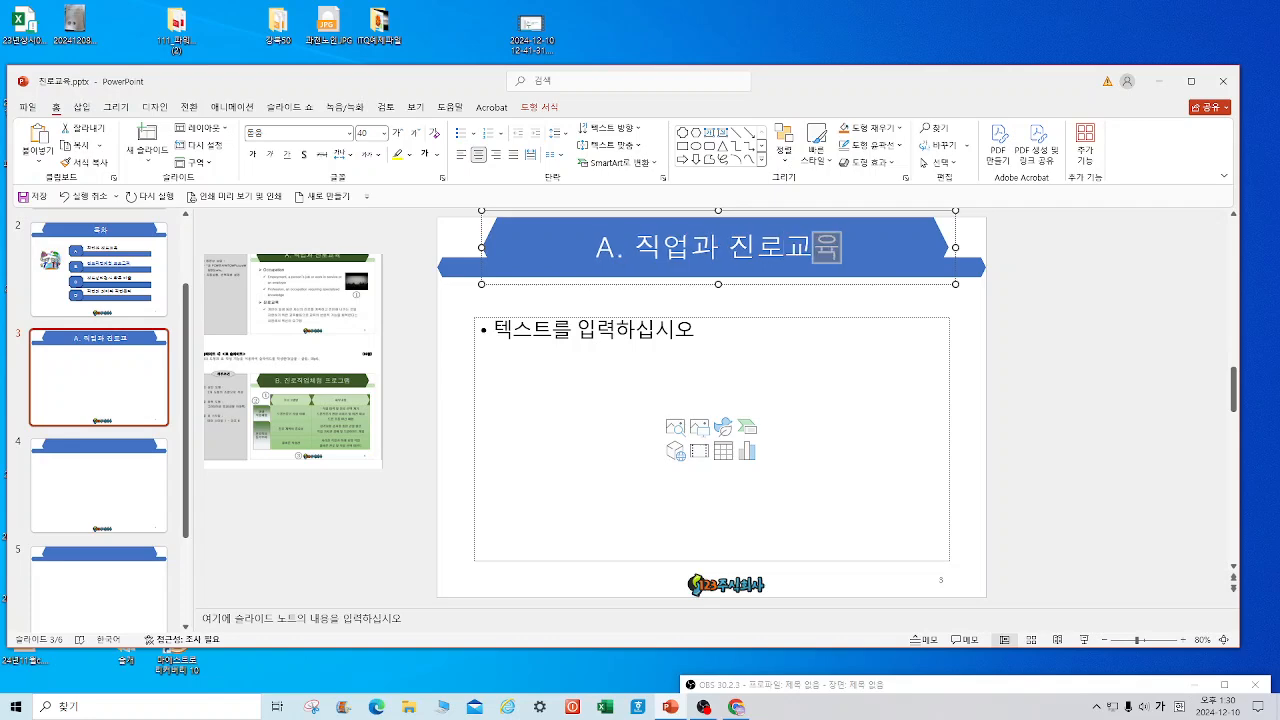
# Add the body bullet "Occupation" with the indented sub-bullet "Employment, a person's job or work in service of".
pyautogui.click(578, 334)
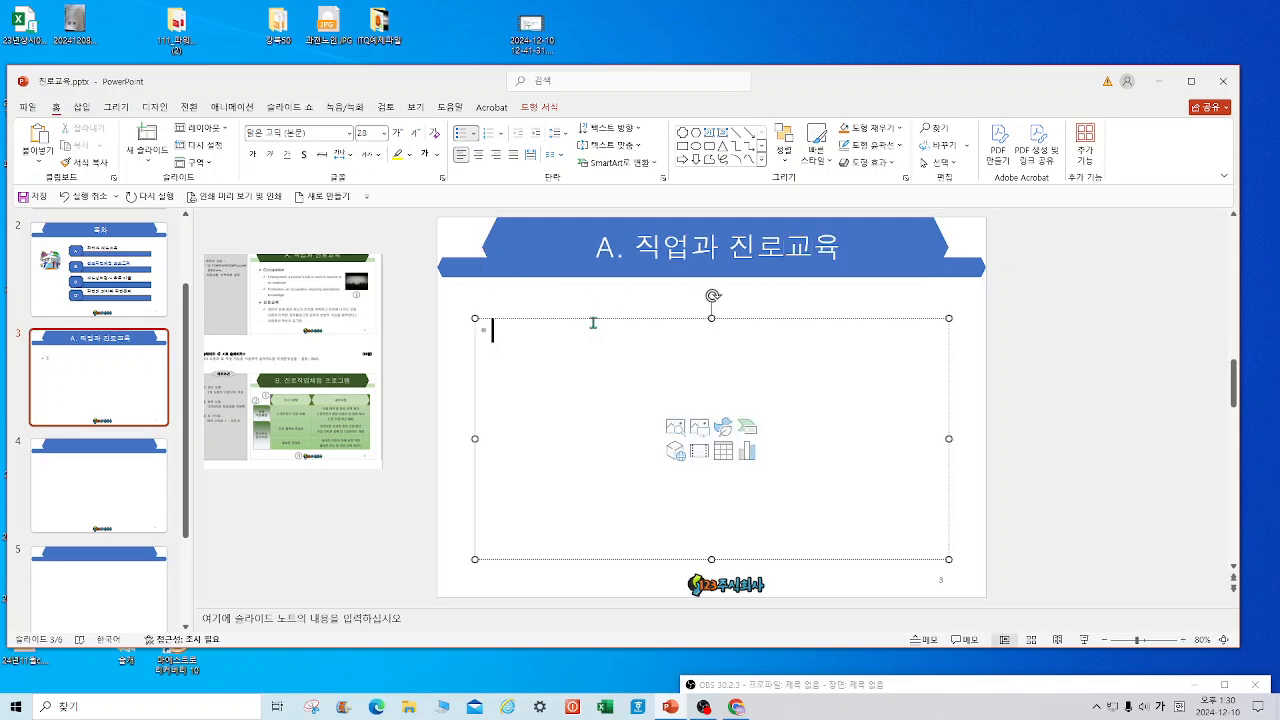
pyautogui.write('Occu')
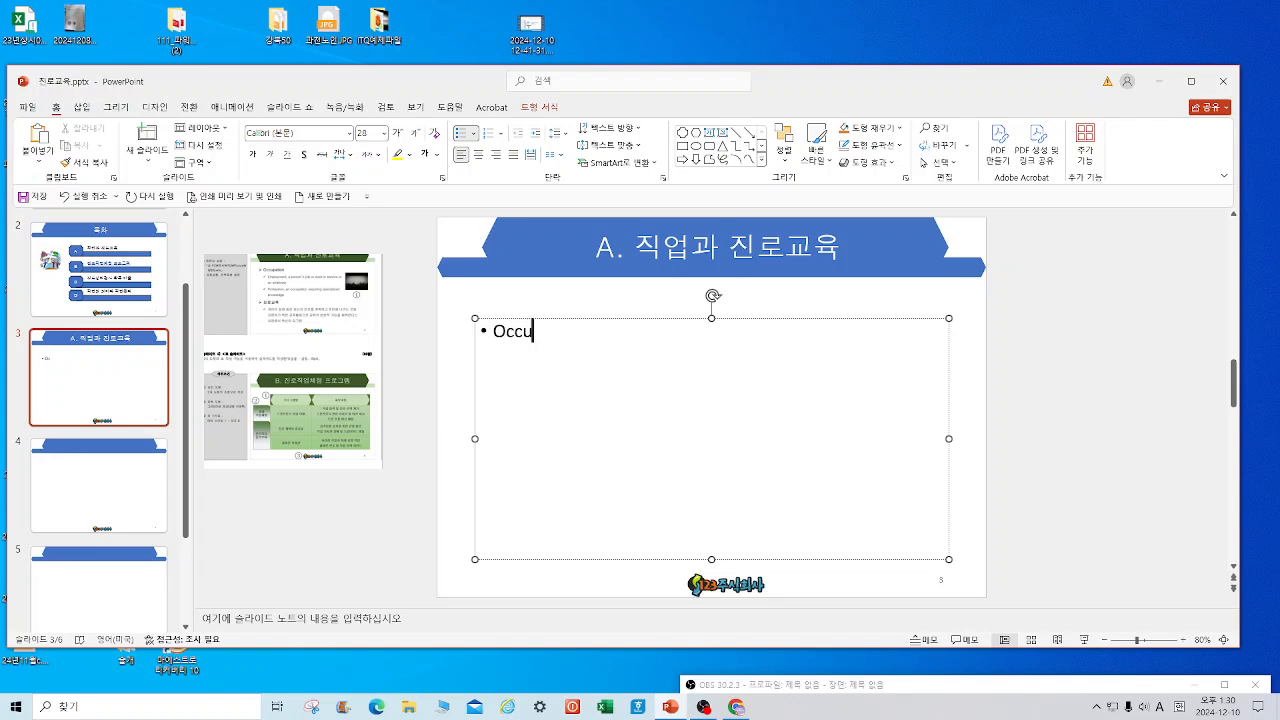
pyautogui.write('pation')
pyautogui.press('Return')
pyautogui.press('Tab')
pyautogui.write("Employment, a person's job or work in service ")
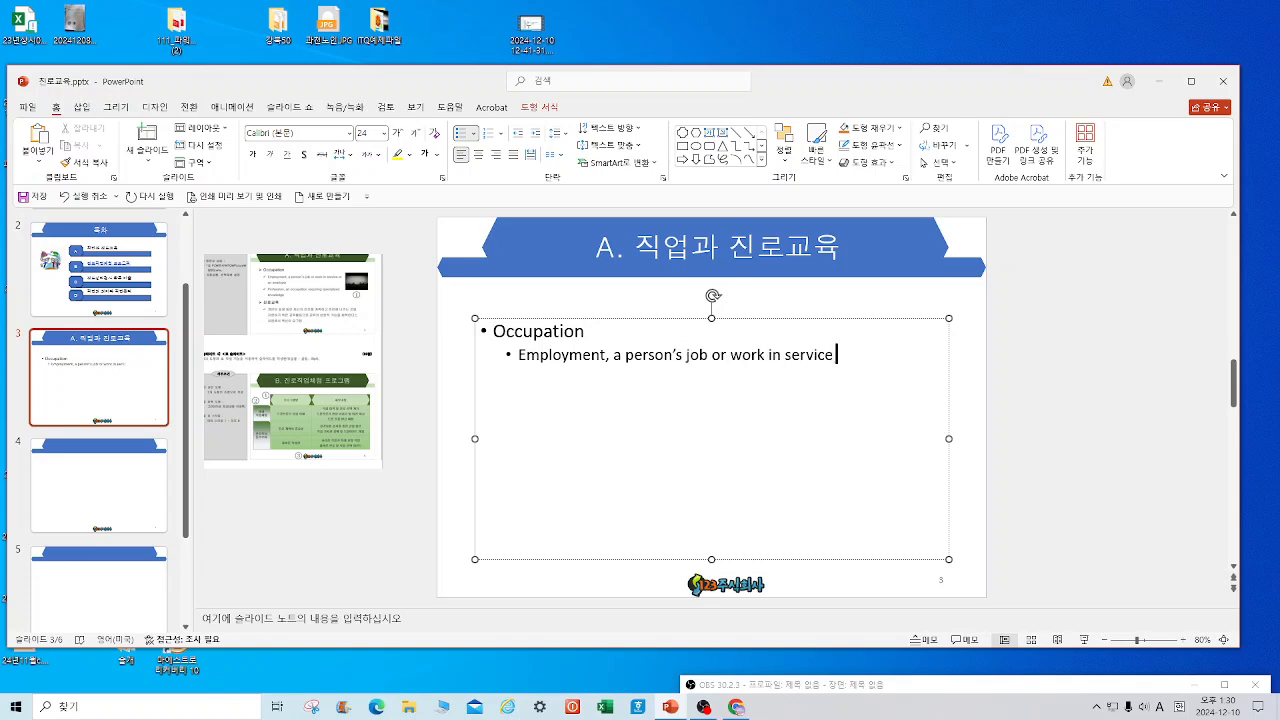
pyautogui.write('of')
# Break the line after "service of" within the same sub-bullet so that its text continues aligned on a second line.
pyautogui.press('Return')
pyautogui.press('BackSpace')
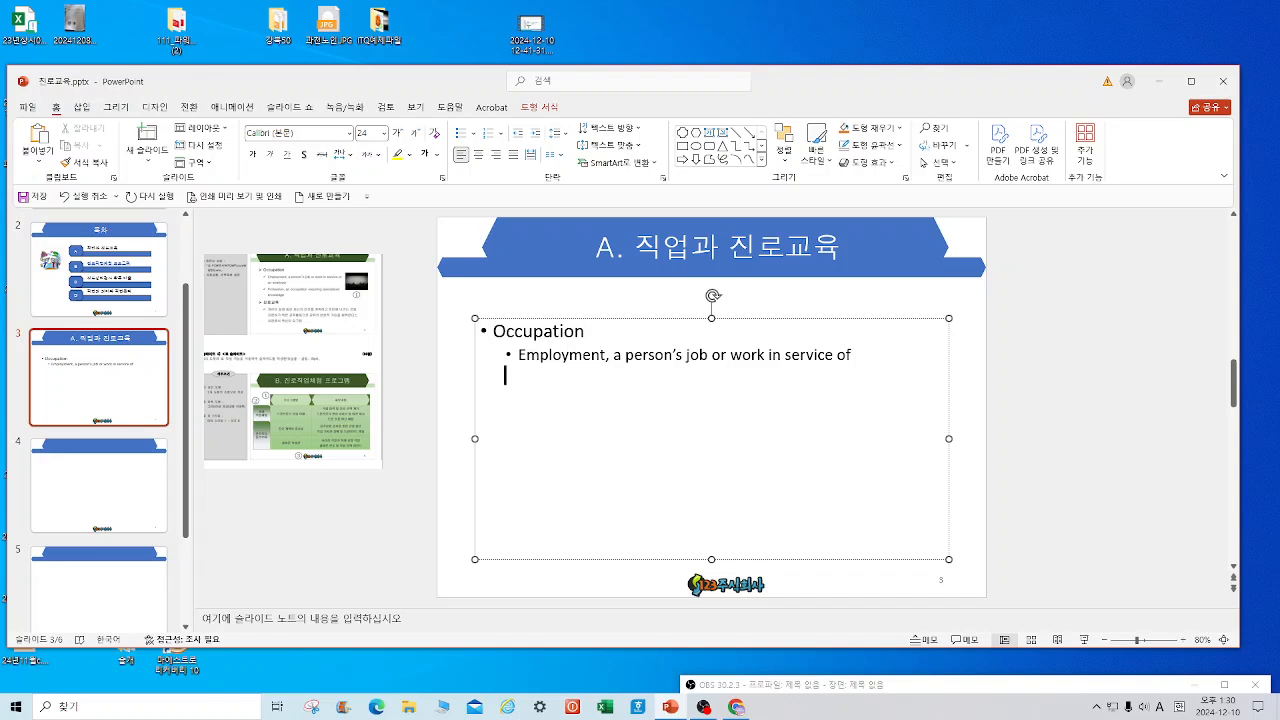
pyautogui.click(886, 360)
pyautogui.hotkey('shift', 'Return')
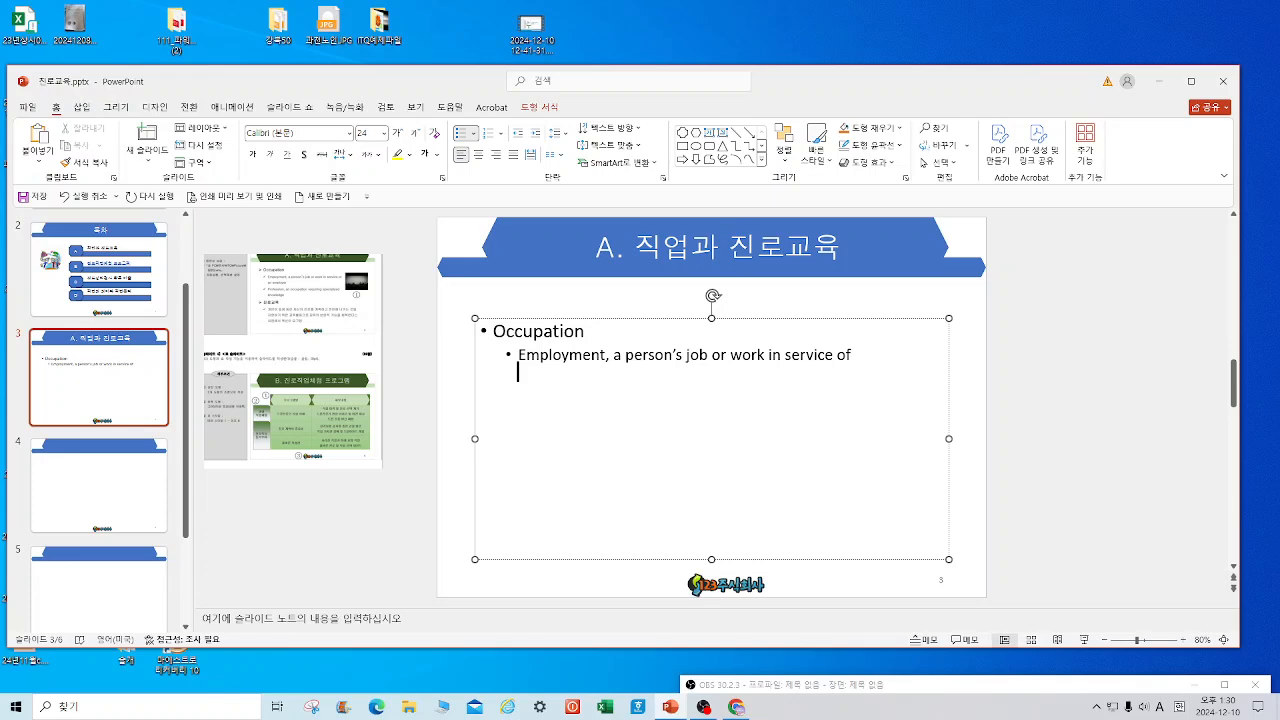
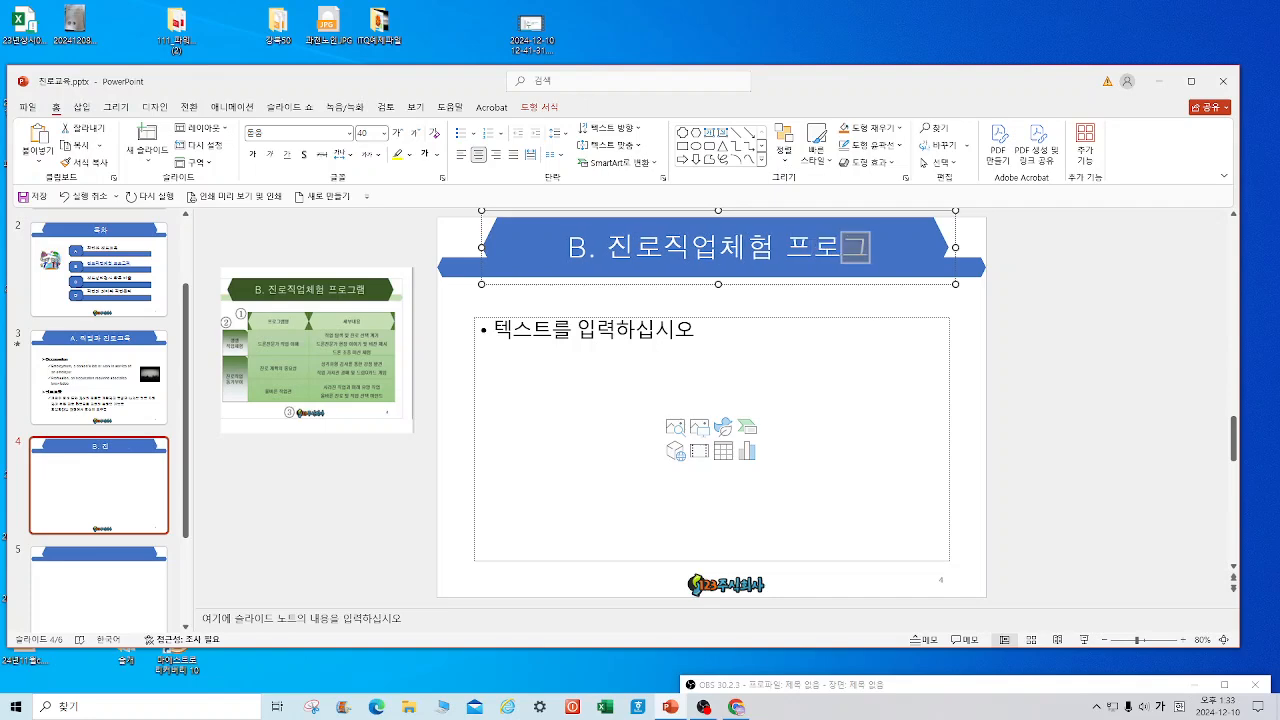
# Insert a table with 2 columns and 3 rows in the content area of slide 4.
pyautogui.click(728, 455)
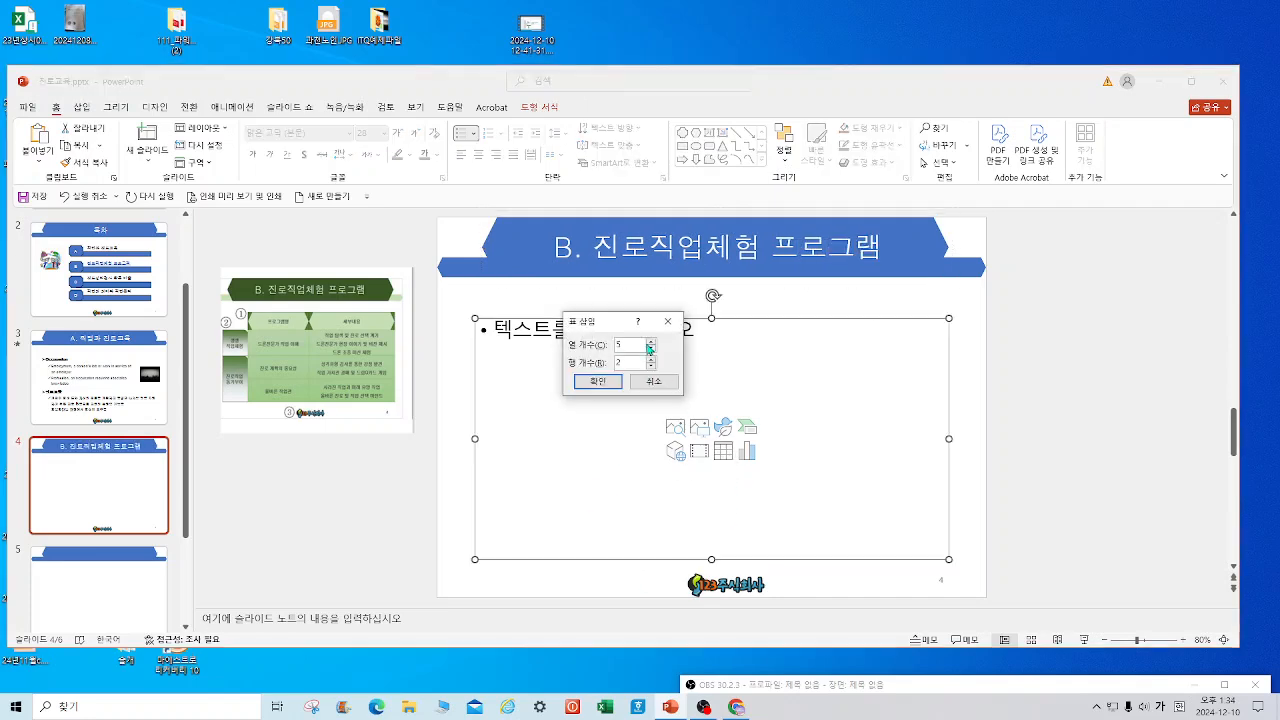
pyautogui.write('7')
pyautogui.press('Tab')
pyautogui.write('3')
pyautogui.click(597, 381)
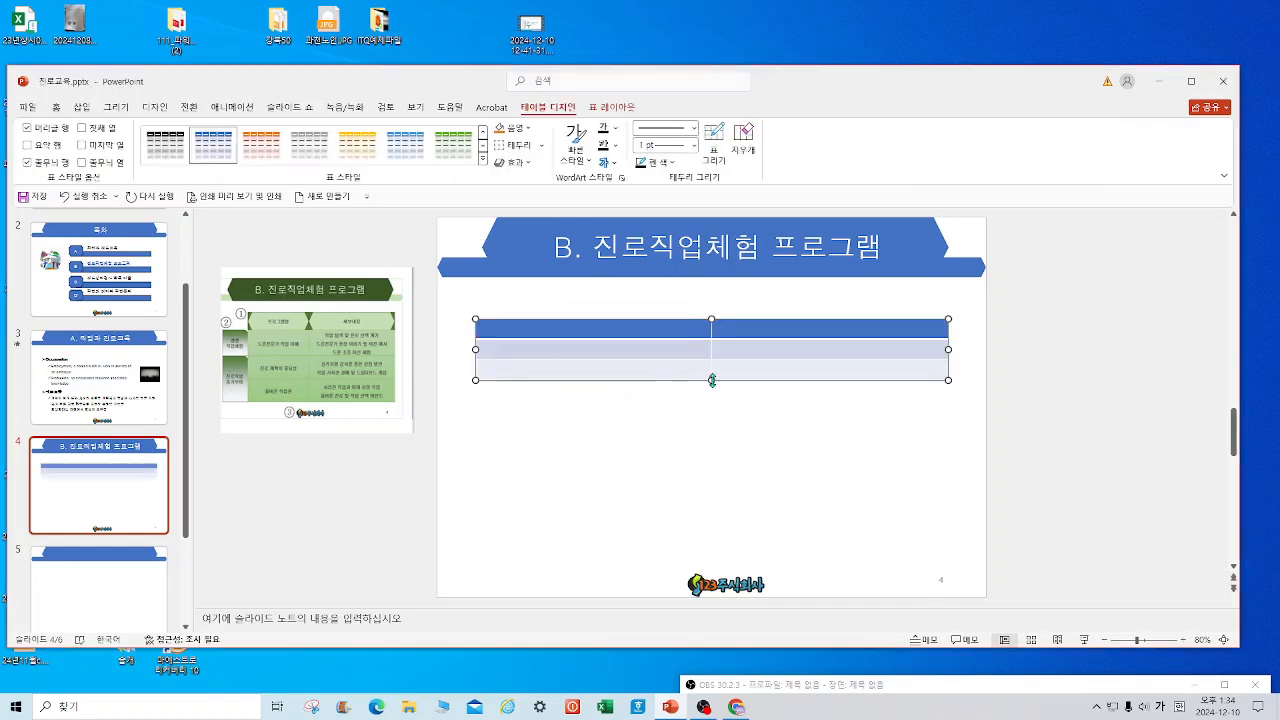
# Resize the table on slide 4, leaving free space above and to its left and making all three rows equally taller.
pyautogui.moveTo(475, 319); pyautogui.dragTo(505, 355)
pyautogui.moveTo(626, 366); pyautogui.dragTo(624, 372)
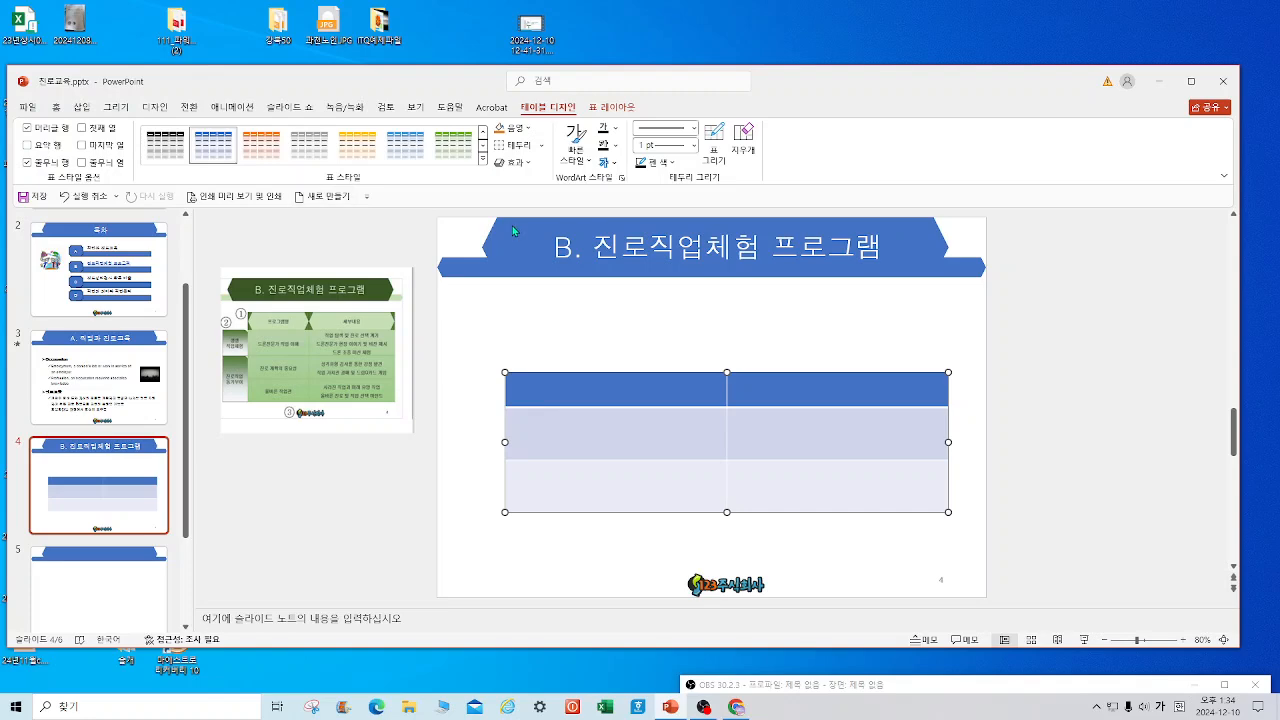
pyautogui.hotkey('ctrl', 'z')
pyautogui.click(497, 433)
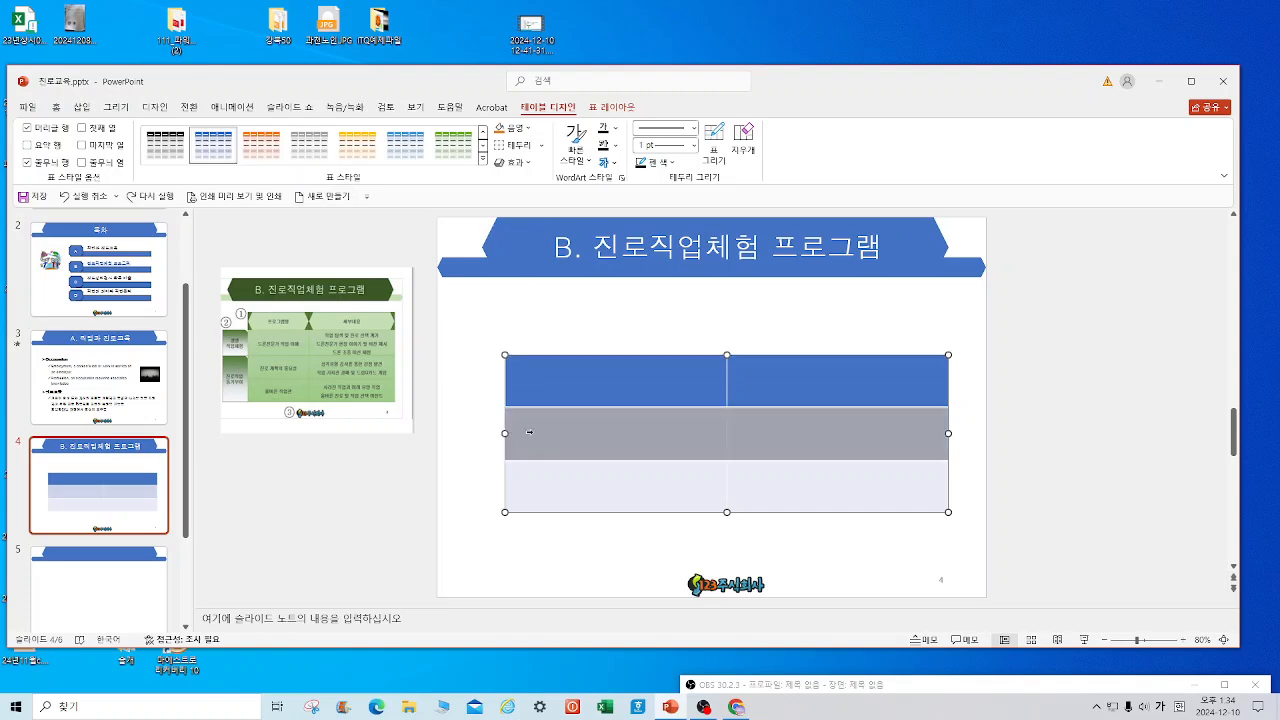
pyautogui.moveTo(514, 427); pyautogui.dragTo(521, 434)
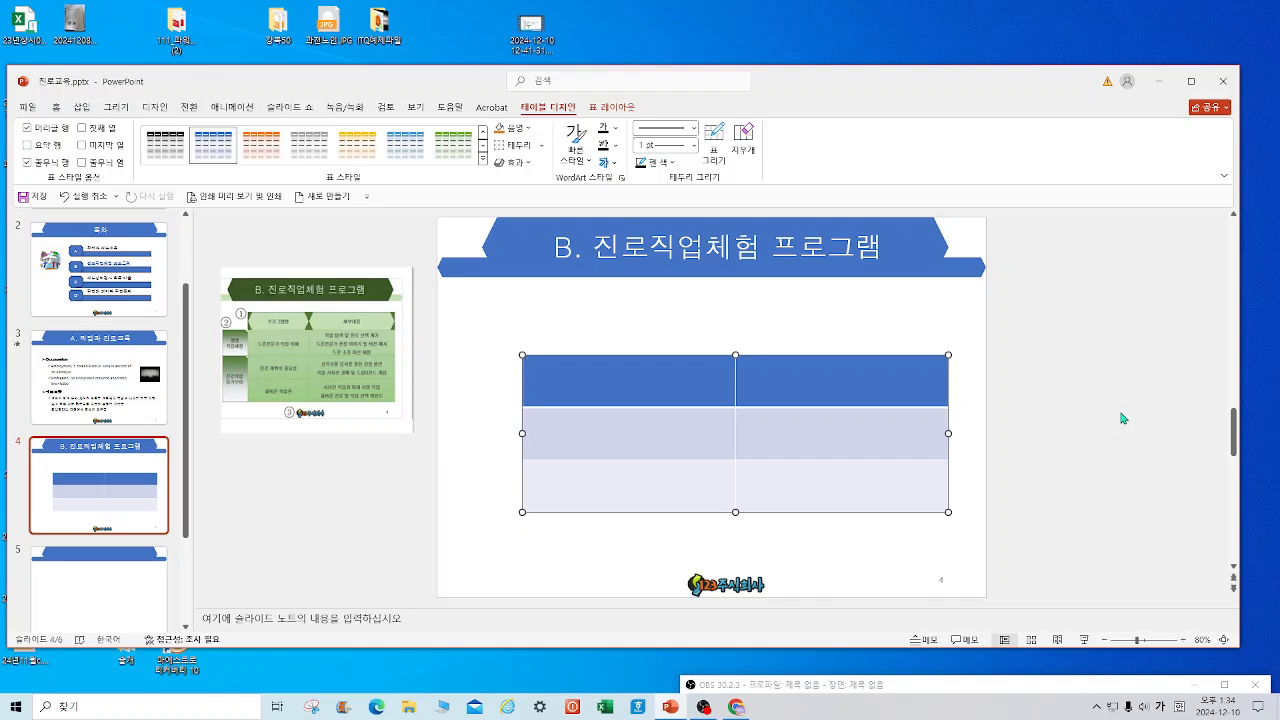
# Fill the table's first column with "드론전문가 직업 이해", "진로 계획의 중요성" and "올바른 직업관" in rows one to three.
pyautogui.write('드론전문가 직어업 이해')
pyautogui.press('Down')
pyautogui.write('ㅈ로 계')
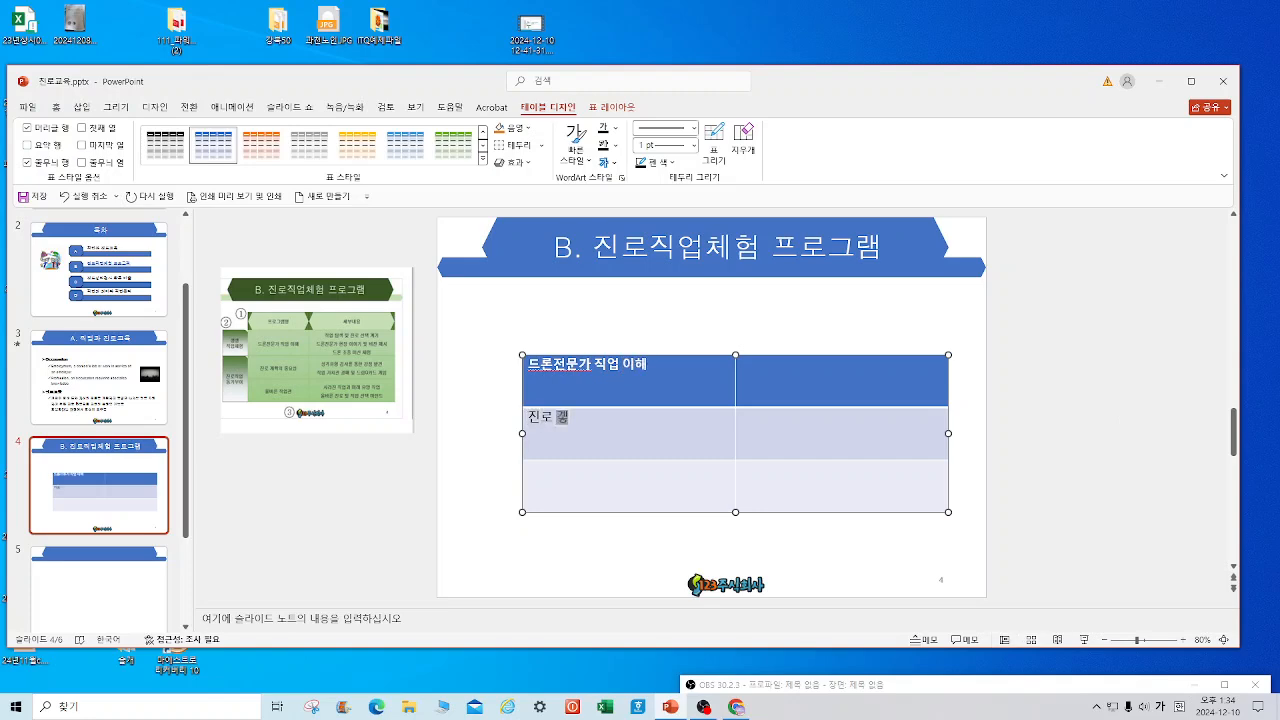
pyautogui.write('획의 ㅈ요시')
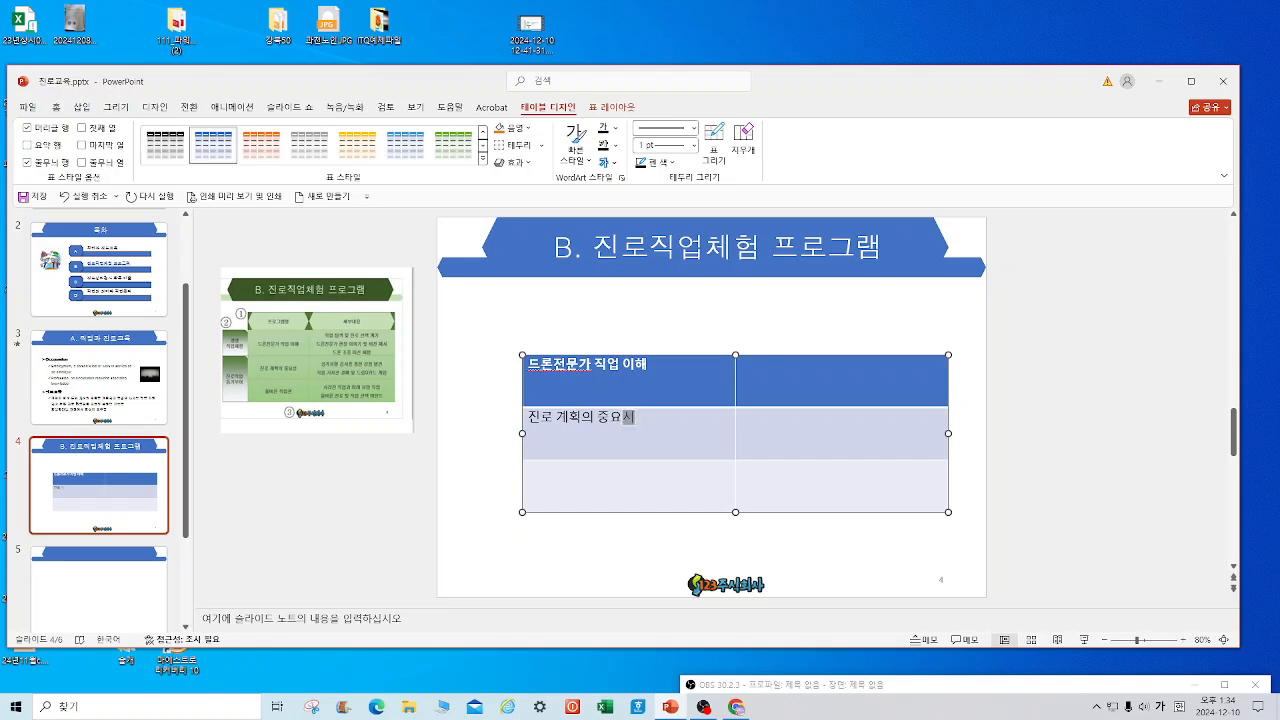
pyautogui.press('Down')
pyautogui.write('올바른 직어')
pyautogui.write('관')
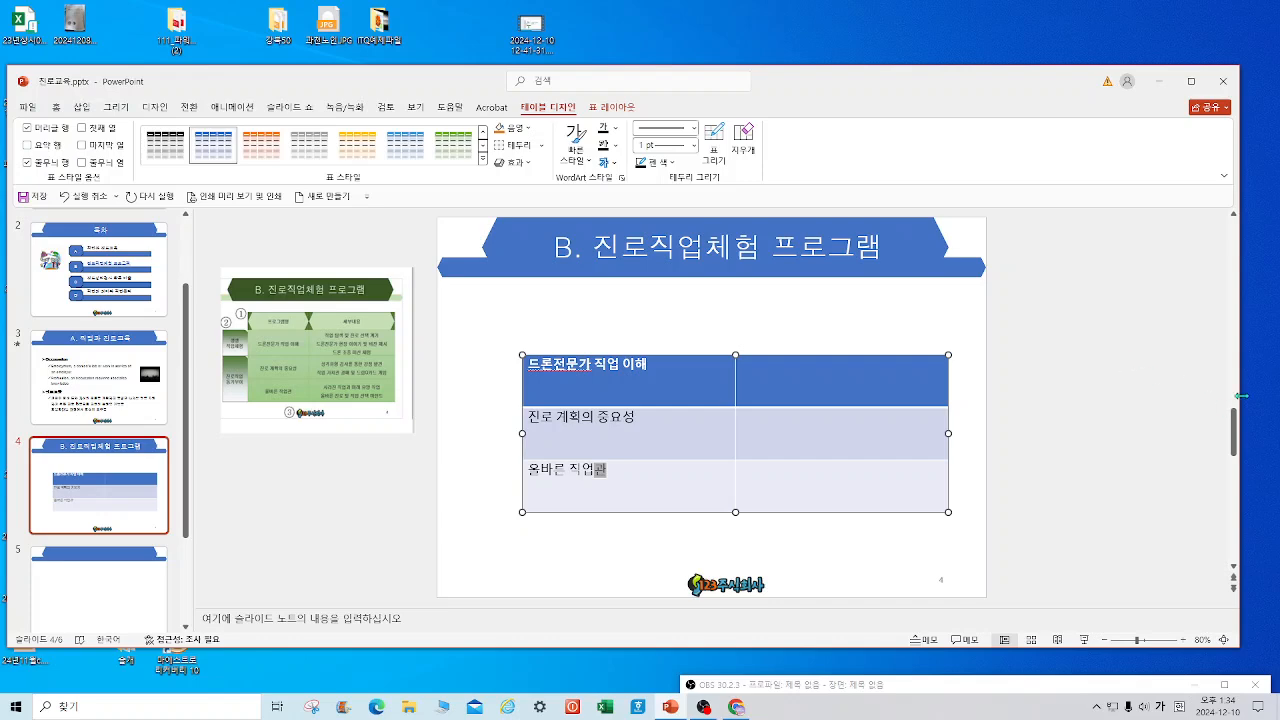
# Enter "직업 탐색 및 진로 선택 계기" and "드론전문가 현장 이야기 및 비전 제시" in the first row's second cell and widen that column to fit each on one line.
pyautogui.click(841, 368)
pyautogui.write('직어 탐색 및')
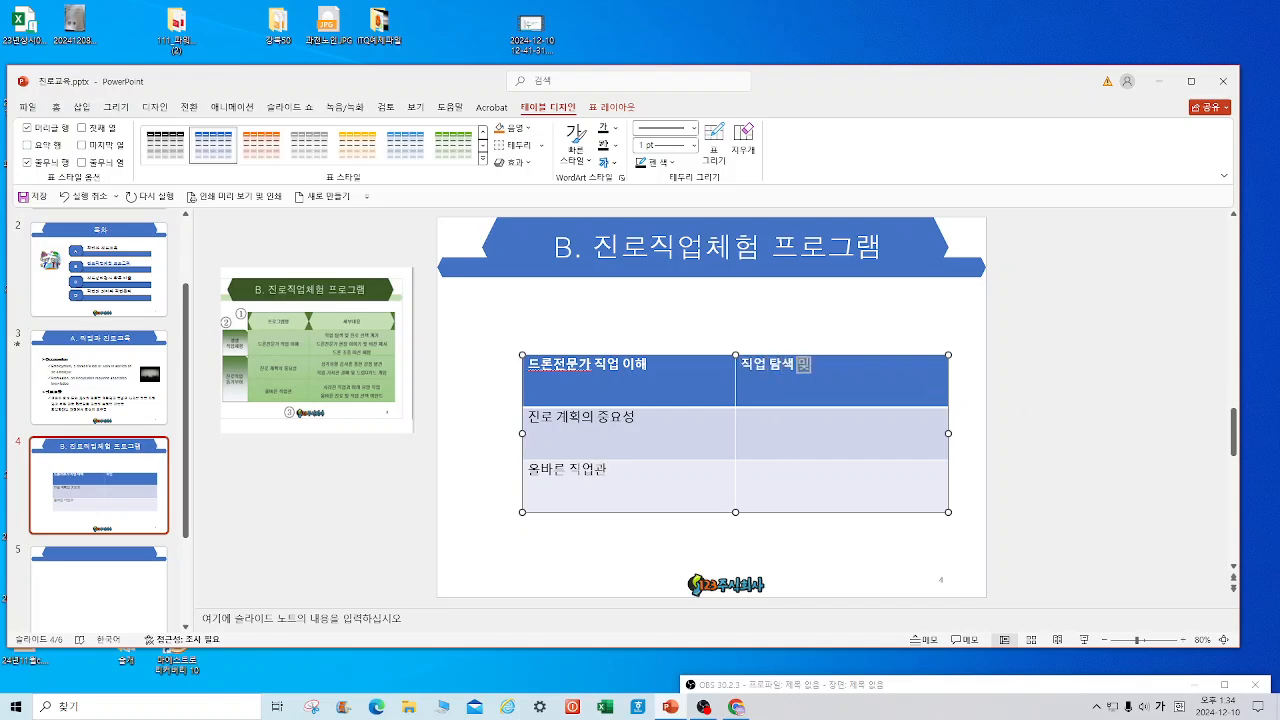
pyautogui.write(' 지로 선택 게')
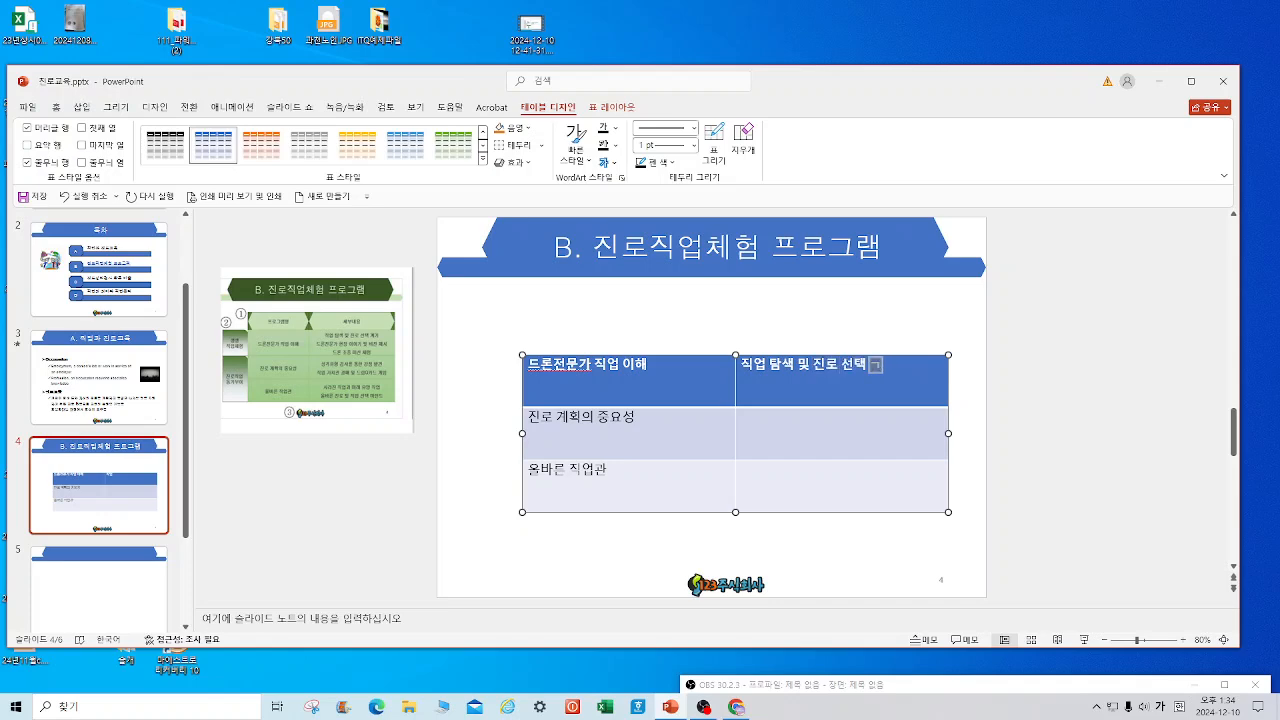
pyautogui.press('BackSpace')
pyautogui.write('계기')
pyautogui.press('Return')
pyautogui.write('드론전문가 현재')
pyautogui.press('BackSpace')
pyautogui.write('장 이야기 및 비전 제시')
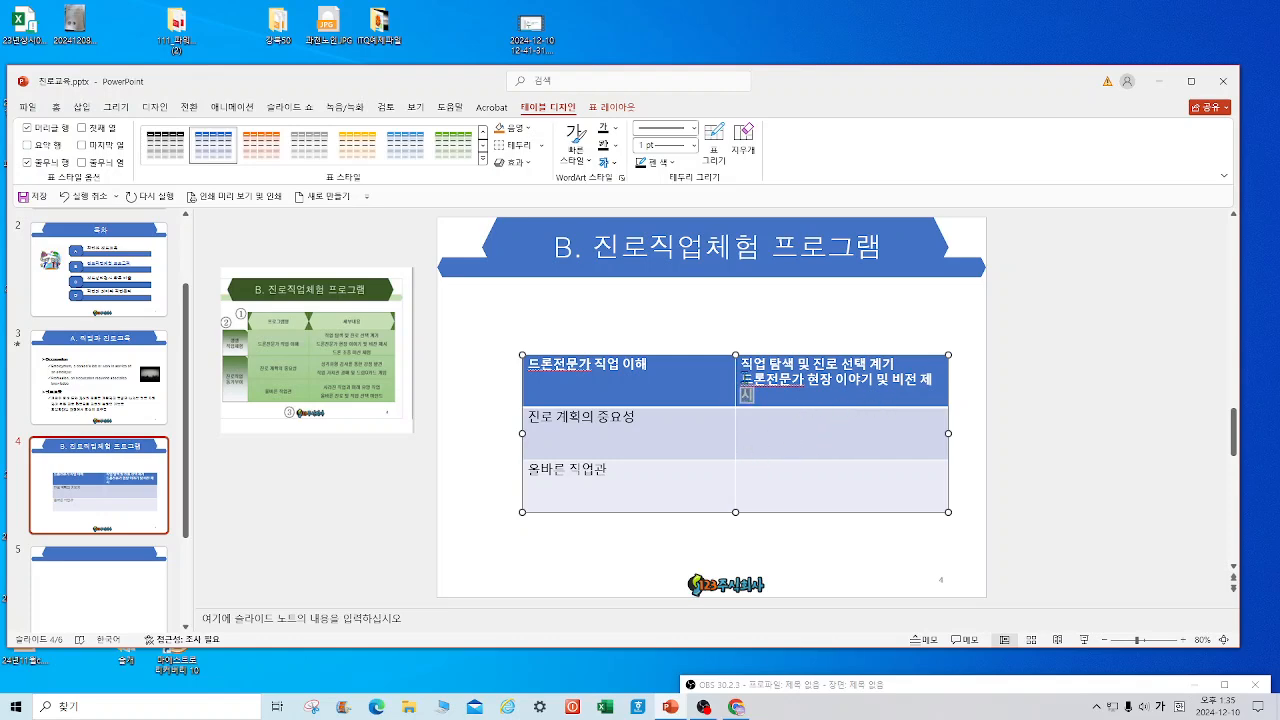
pyautogui.moveTo(731, 362); pyautogui.dragTo(690, 383)
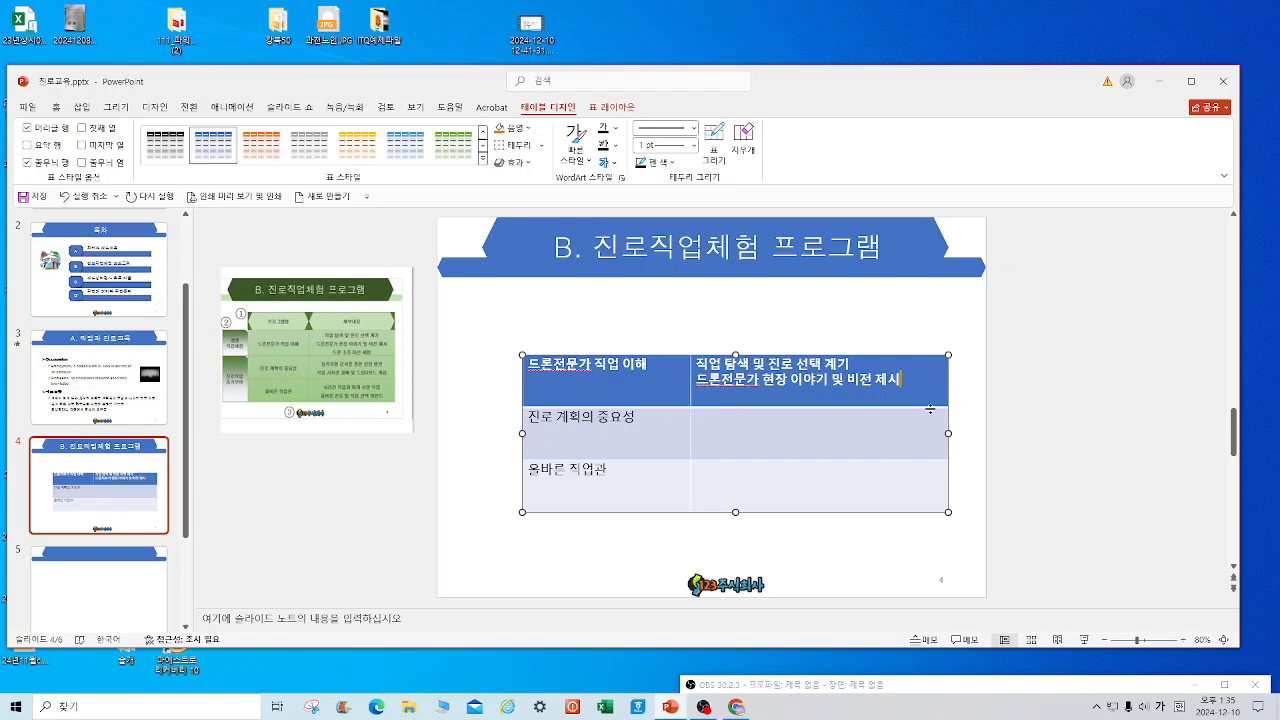
# Add the line "드론 조종 미션 체험" to the first row's second cell and enter "성격유형 검사를 통한 강점 발견" in the cell below.
pyautogui.write('드론 조종 미션 체')
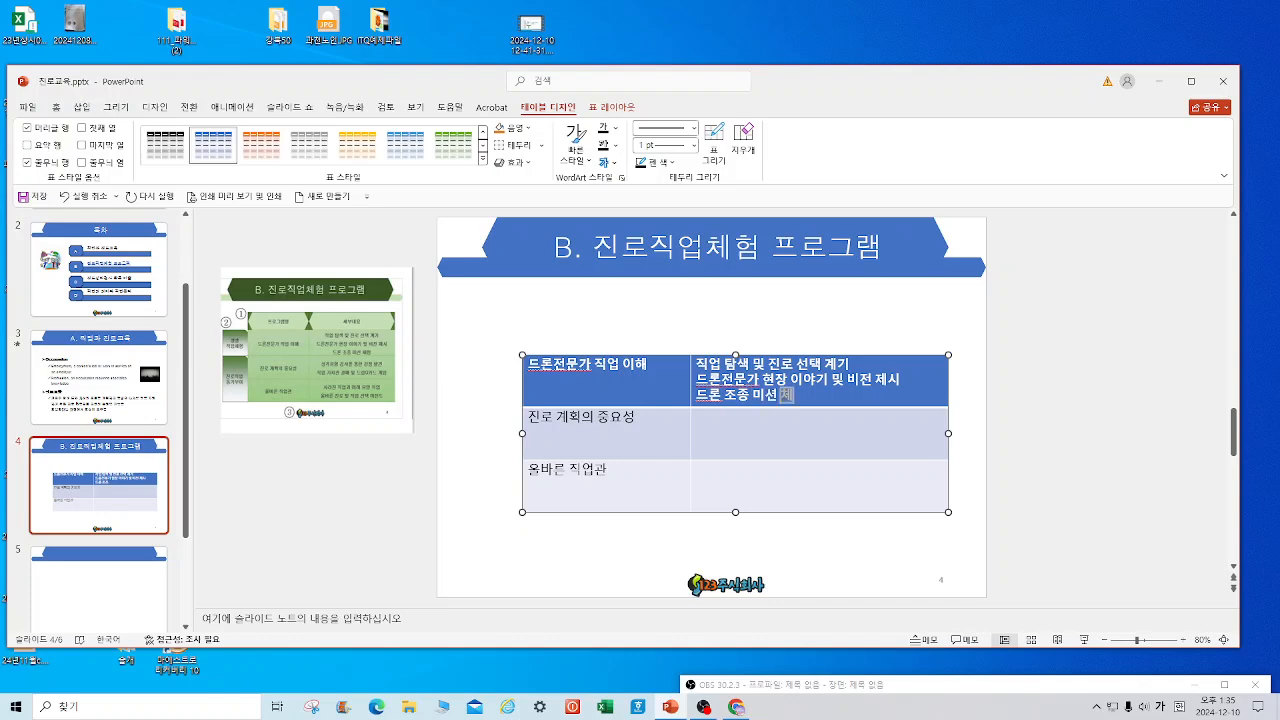
pyautogui.write('험')
pyautogui.click(697, 418)
pyautogui.write('성격유형 검사를 통해')
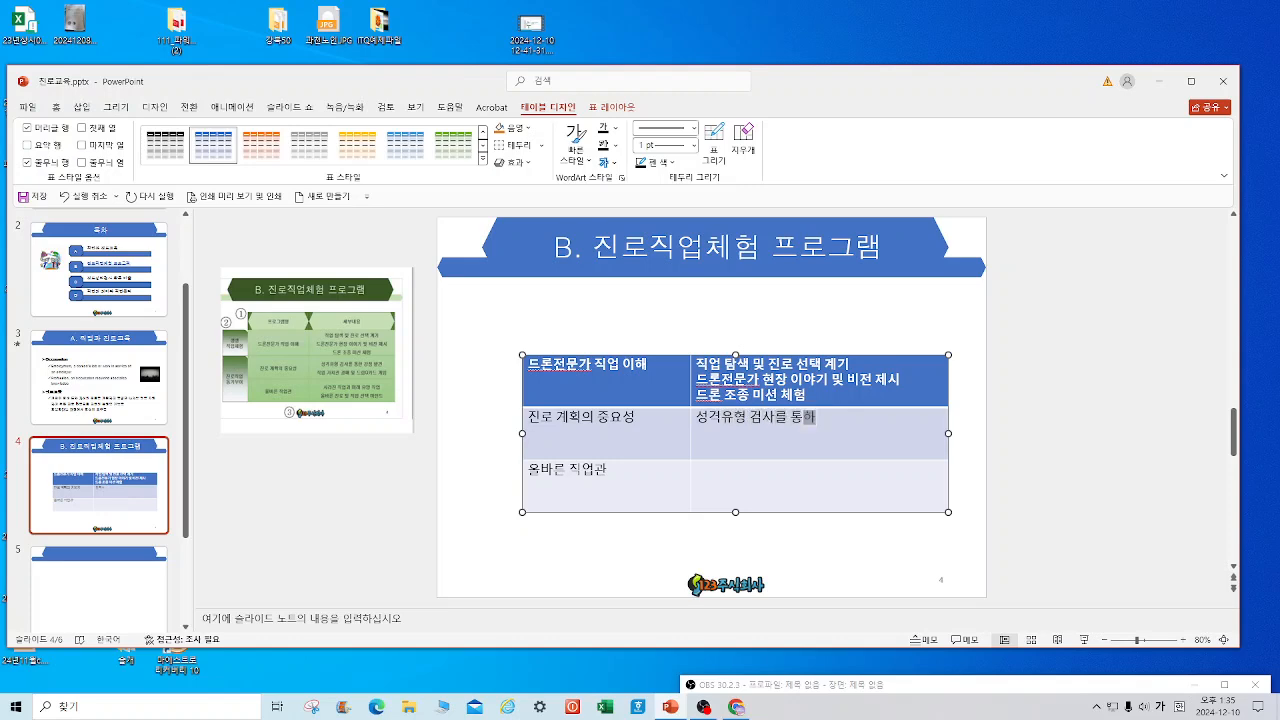
pyautogui.press('BackSpace')
pyautogui.write('한 강점 ㄴ')
pyautogui.write('견 ㅈ')
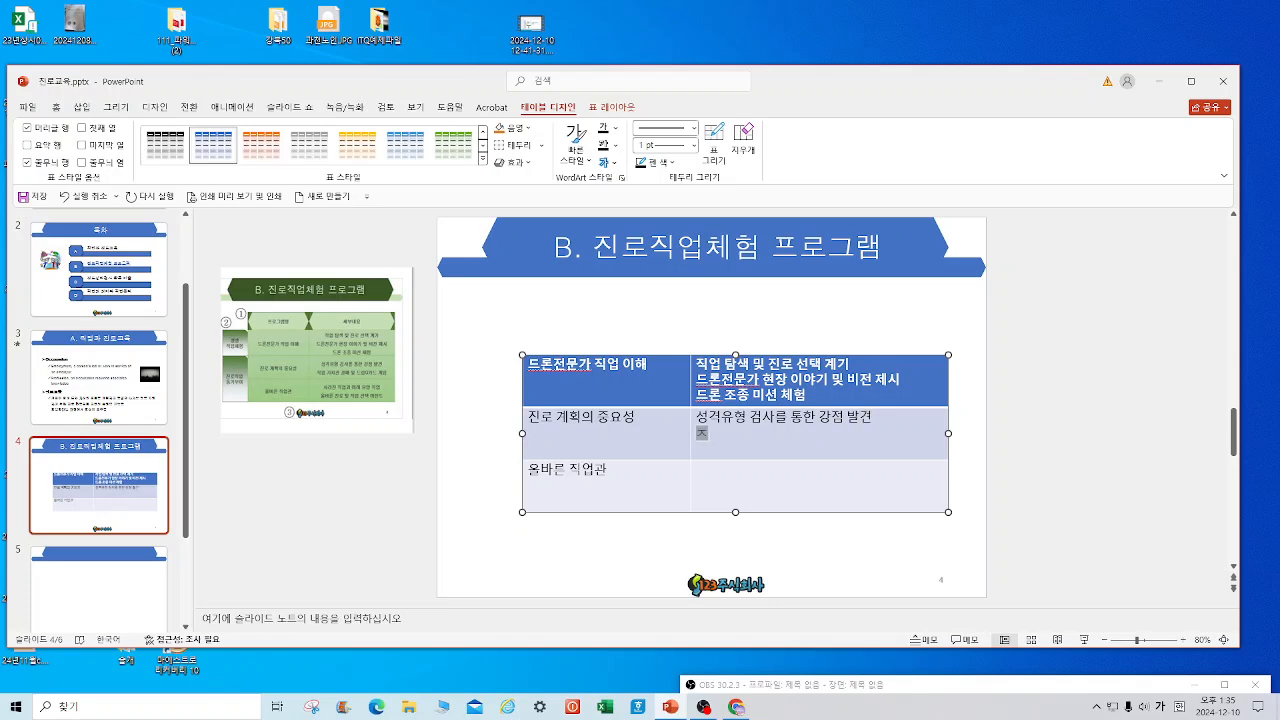
# Add "직업 가치관 경매 및 드림Q카드 게임" as the second line of the second row's second cell.
pyautogui.write('ㅇ')
pyautogui.write(' 가치과')
pyautogui.write('ㄴ 강메')
pyautogui.write('치관 강메 치')
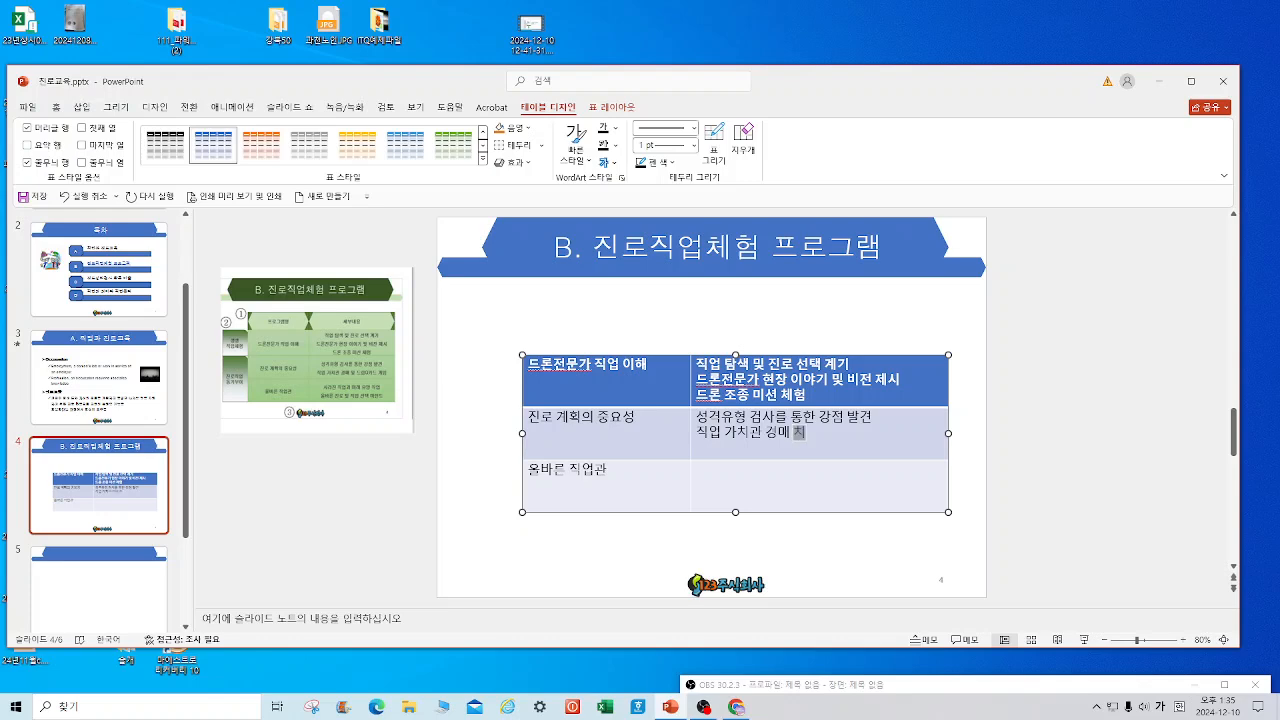
pyautogui.press('BackSpace')
pyautogui.press('BackSpace')
pyautogui.press('BackSpace')
pyautogui.write('및')
pyautogui.write(' 드림')
pyautogui.write('ㅂ')
pyautogui.press('BackSpace')
pyautogui.write('Q')
pyautogui.press('Hangul')
pyautogui.write('카드 ㄱㅔㅇㅣㅁ')
# Enter "사라진 직업과 미래 유망 직업" and "올바른 진로 및 직업 선택 마인드" on two lines in the third row's second cell.
pyautogui.click(808, 485)
pyautogui.write('사리진 직')
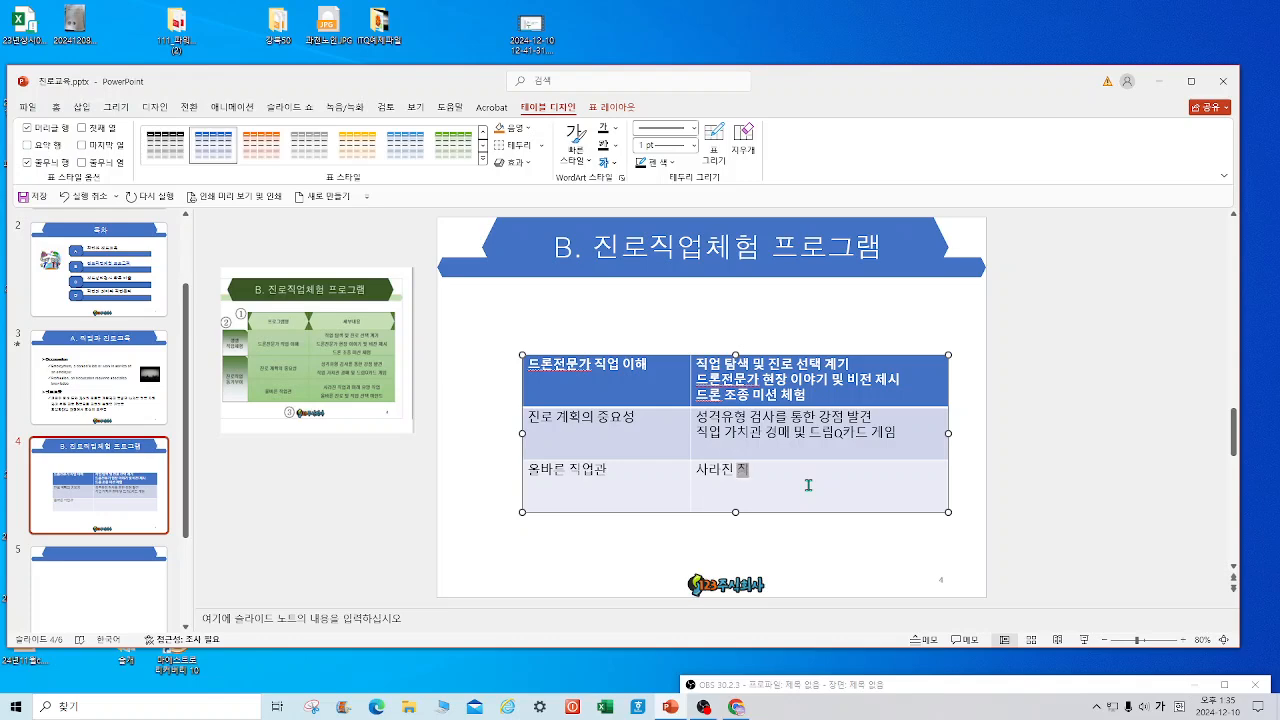
pyautogui.write('업과 미래 유망 직ㅇ')
pyautogui.write('업')
pyautogui.press('Return')
pyautogui.write('올바른 진')
pyautogui.write('로 및 직업')
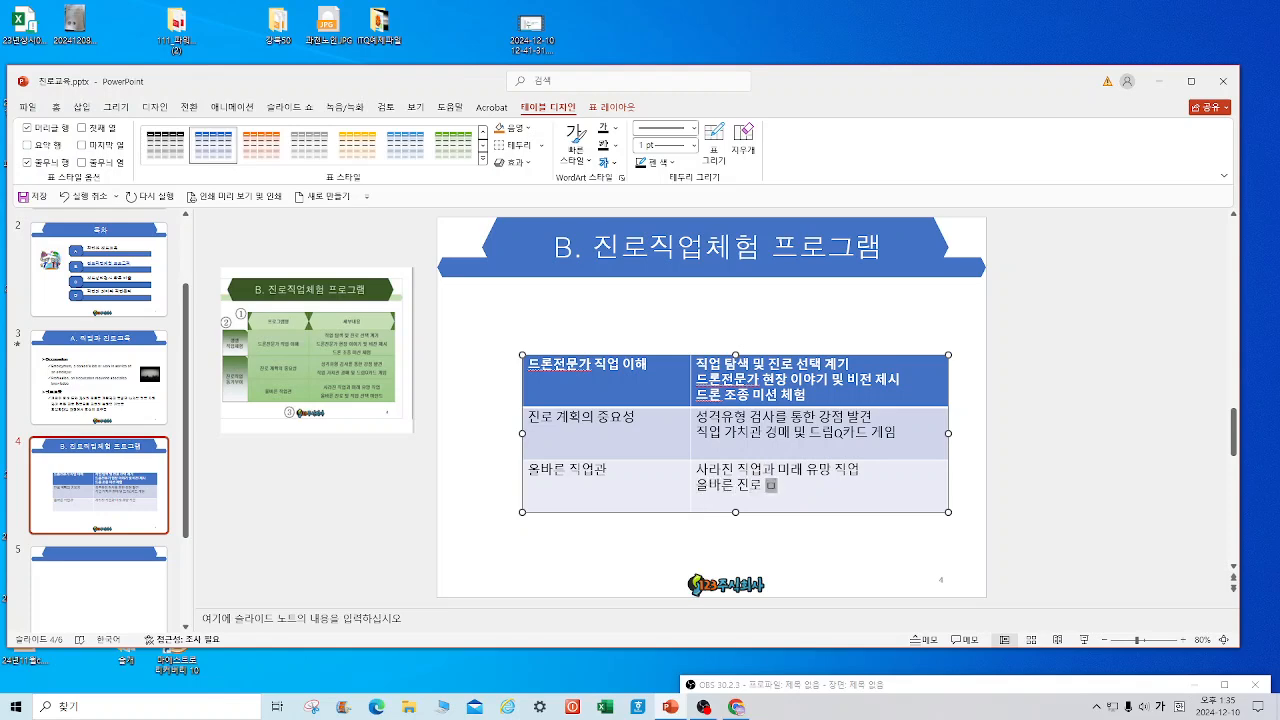
pyautogui.write(' 선택 마이')
pyautogui.write('ㄷ으')
pyautogui.press('BackSpace')
pyautogui.press('BackSpace')
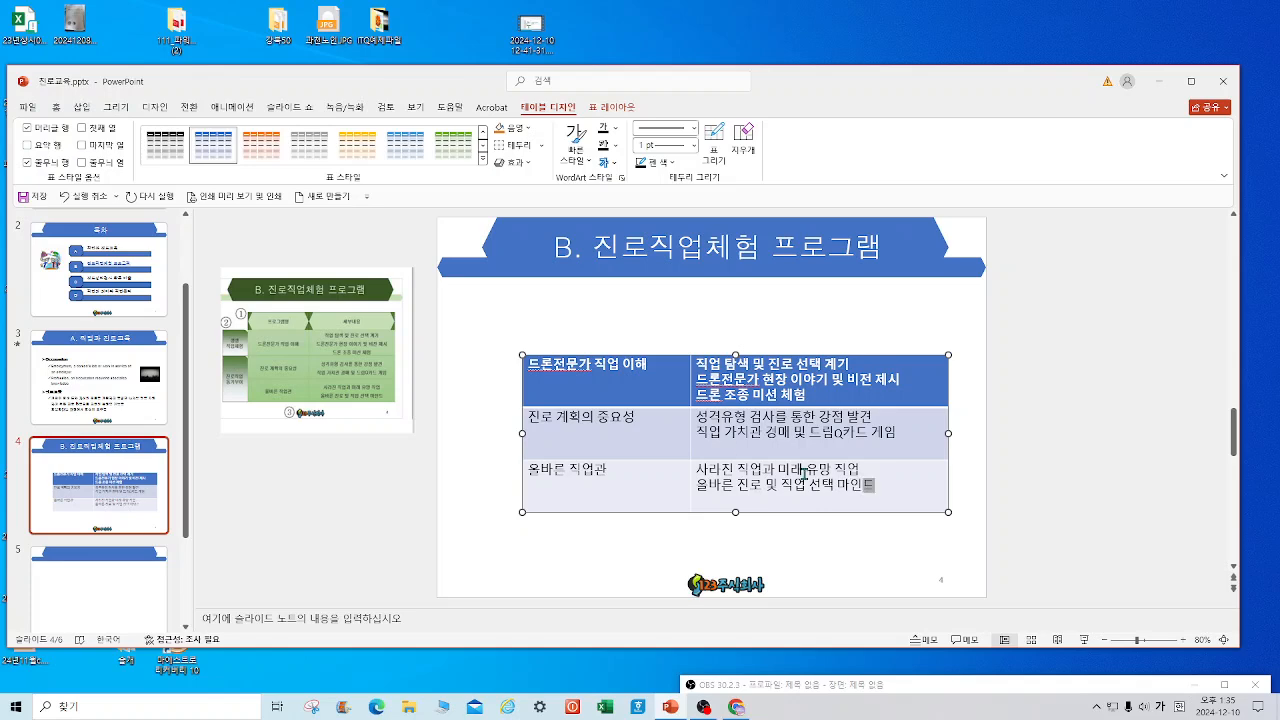
pyautogui.write('ㅡ')
# Apply the first green style from the best-match group to the whole table and turn off its header row and banded rows.
pyautogui.moveTo(659, 394)
pyautogui.mouseDown()
pyautogui.moveTo(840, 440)
pyautogui.moveTo(869, 512)
pyautogui.mouseUp()
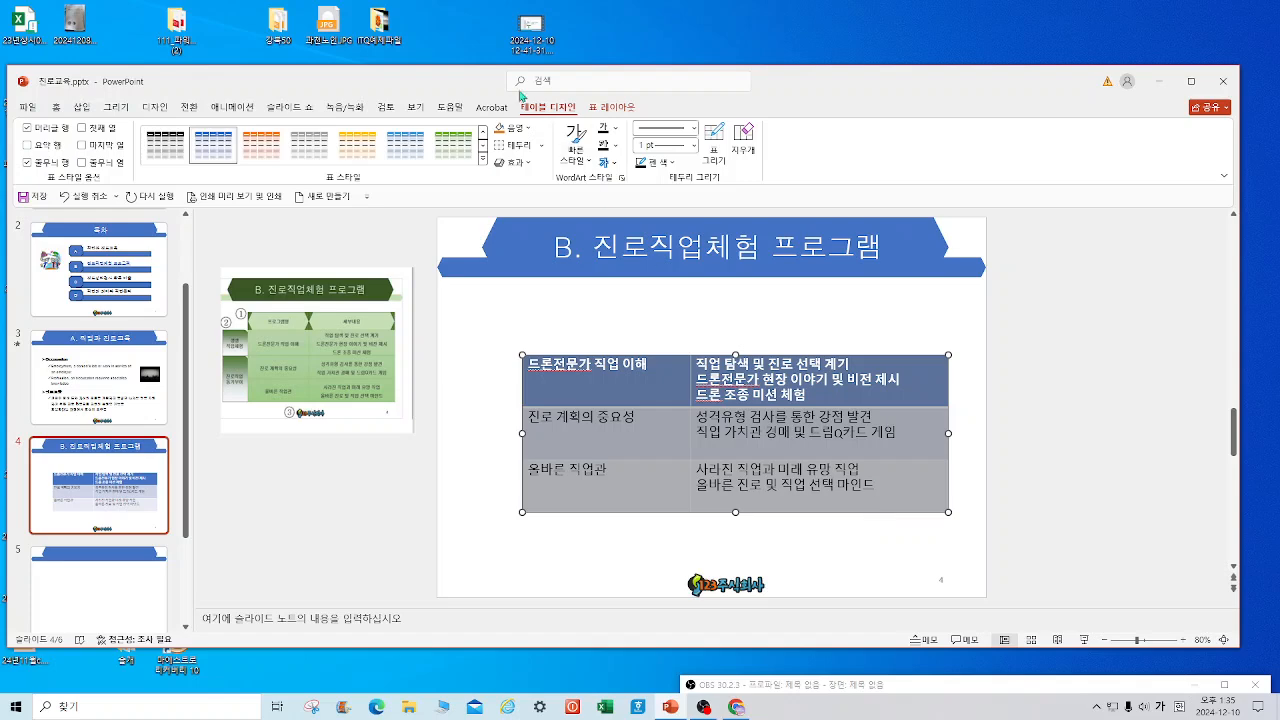
pyautogui.click(484, 161)
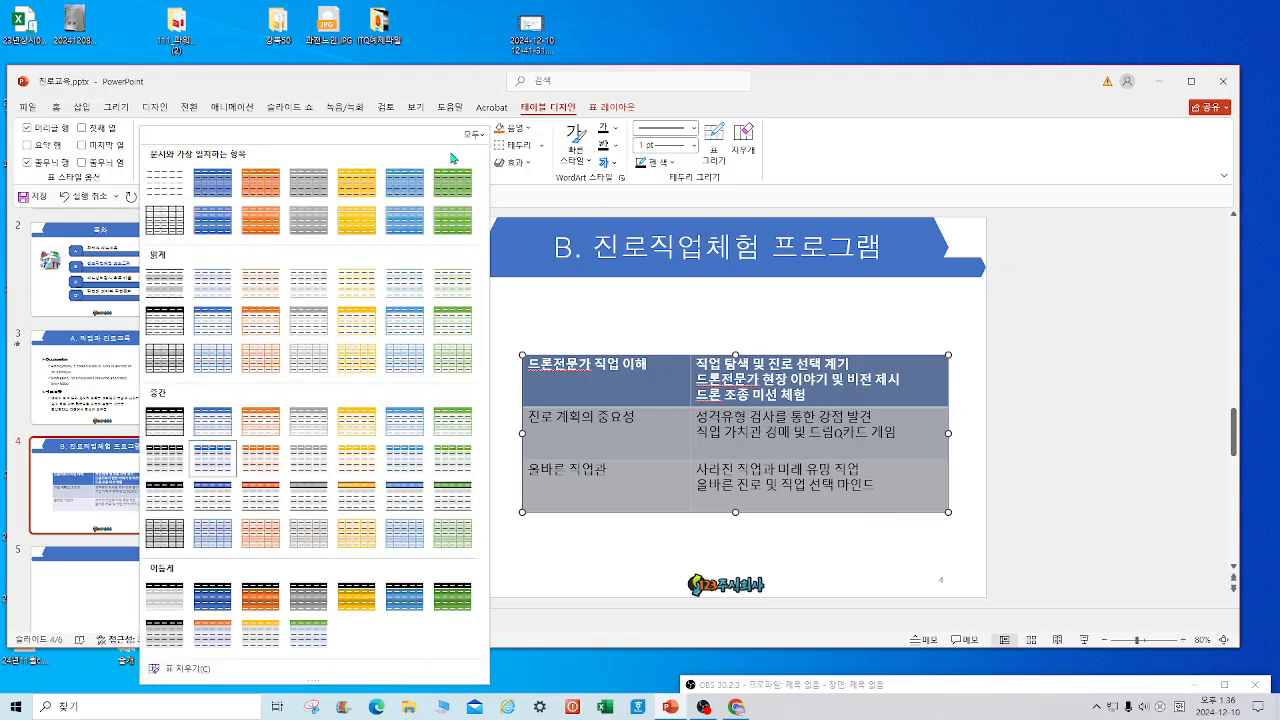
pyautogui.click(453, 182)
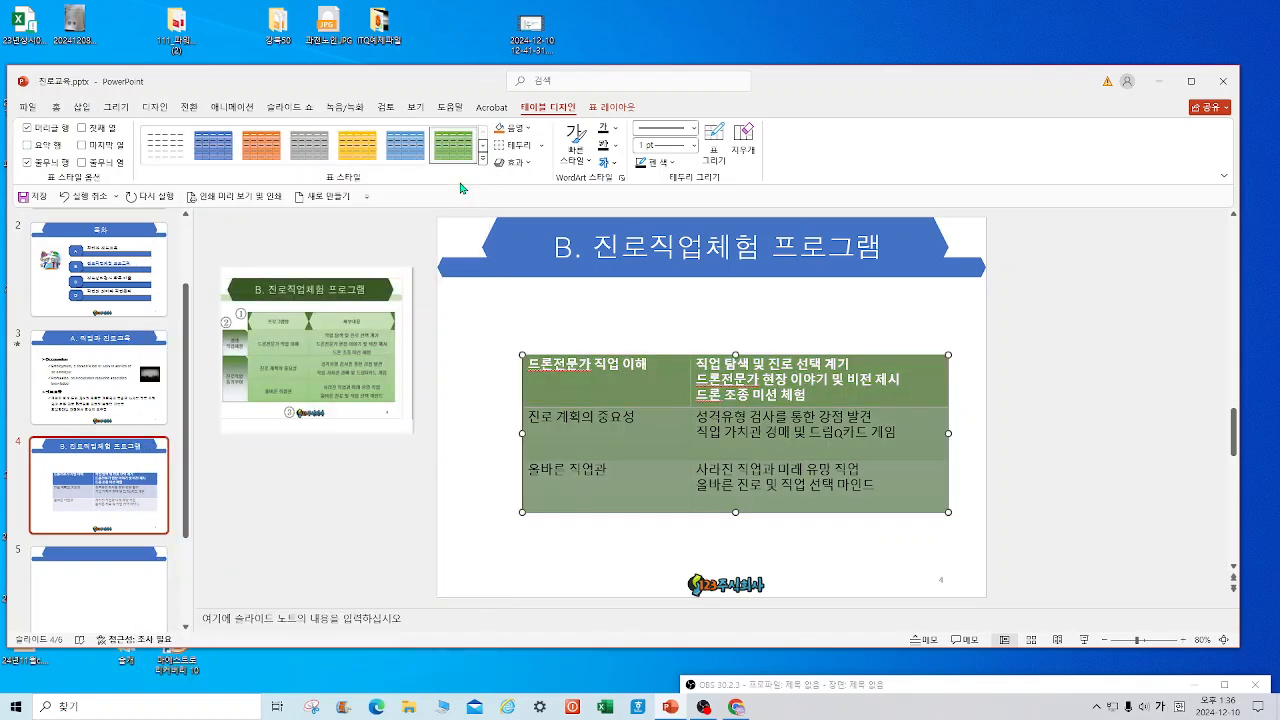
pyautogui.click(28, 128)
pyautogui.click(27, 162)
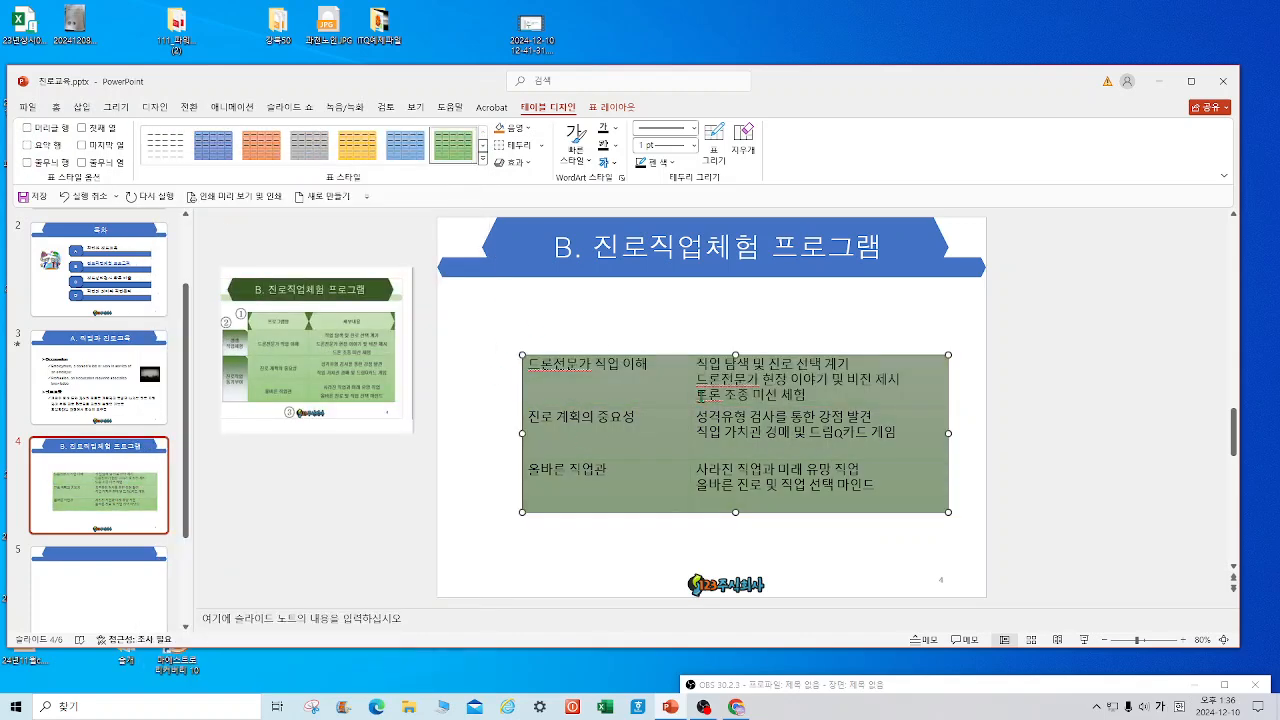
# Center the text of all table cells horizontally and vertically.
pyautogui.click(622, 108)
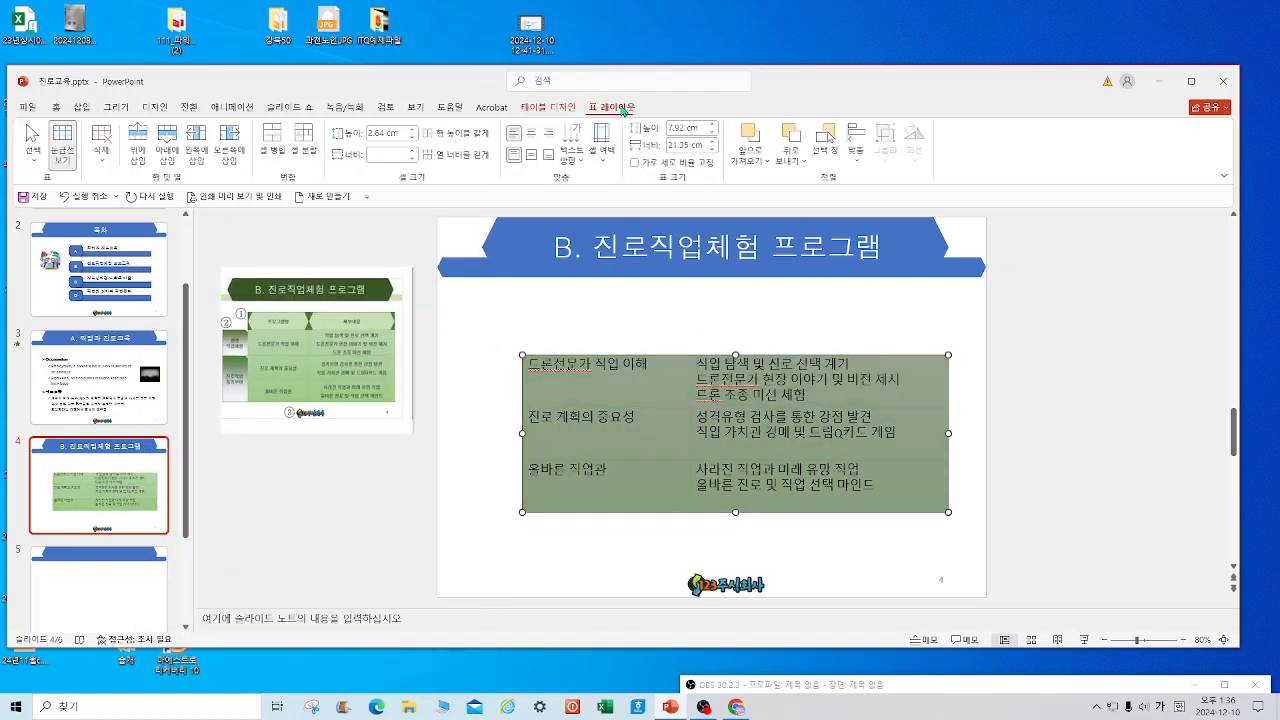
pyautogui.click(535, 134)
pyautogui.click(533, 156)
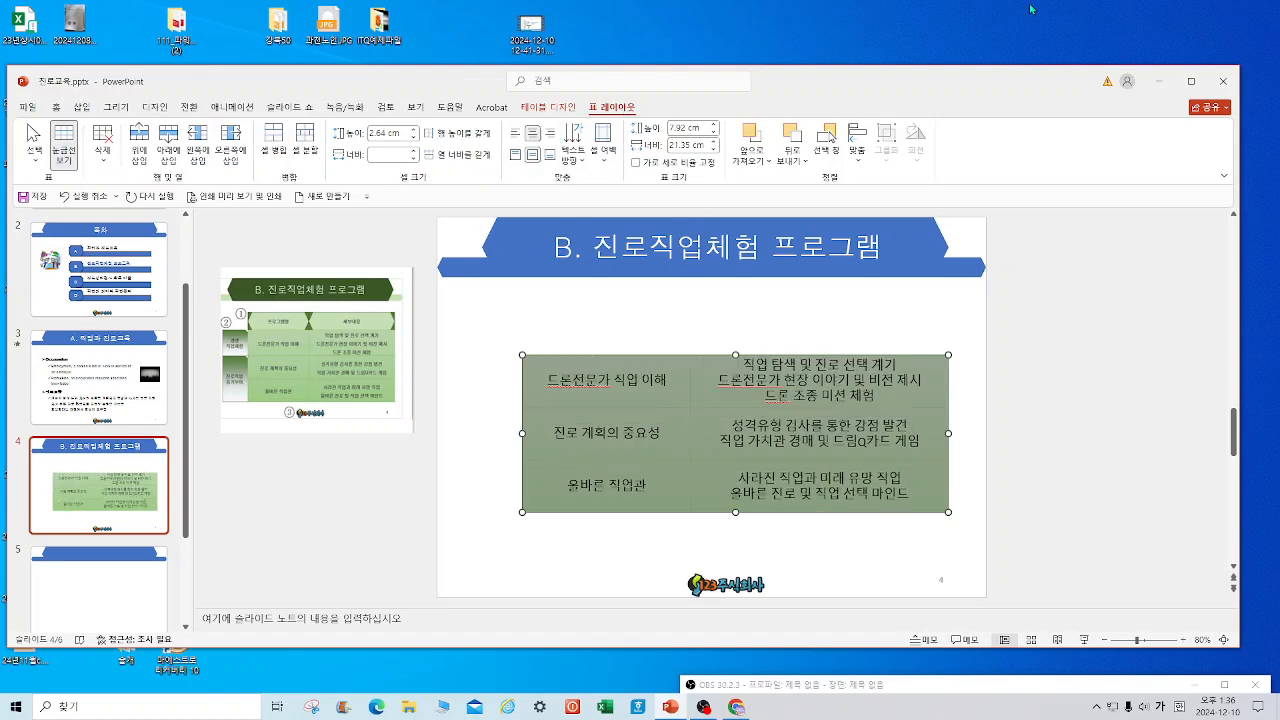
# Set the table's font to 굴림 and move the table slightly right, closer to the slide's right edge.
pyautogui.click(57, 108)
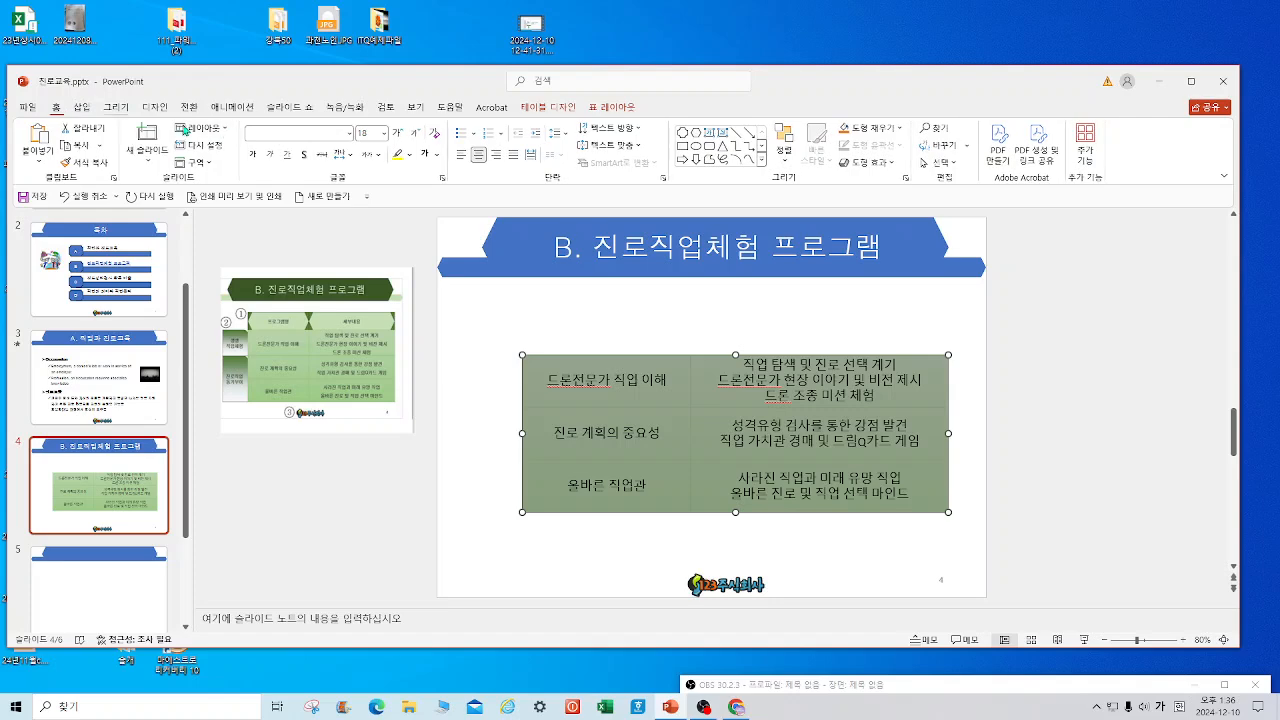
pyautogui.click(350, 133)
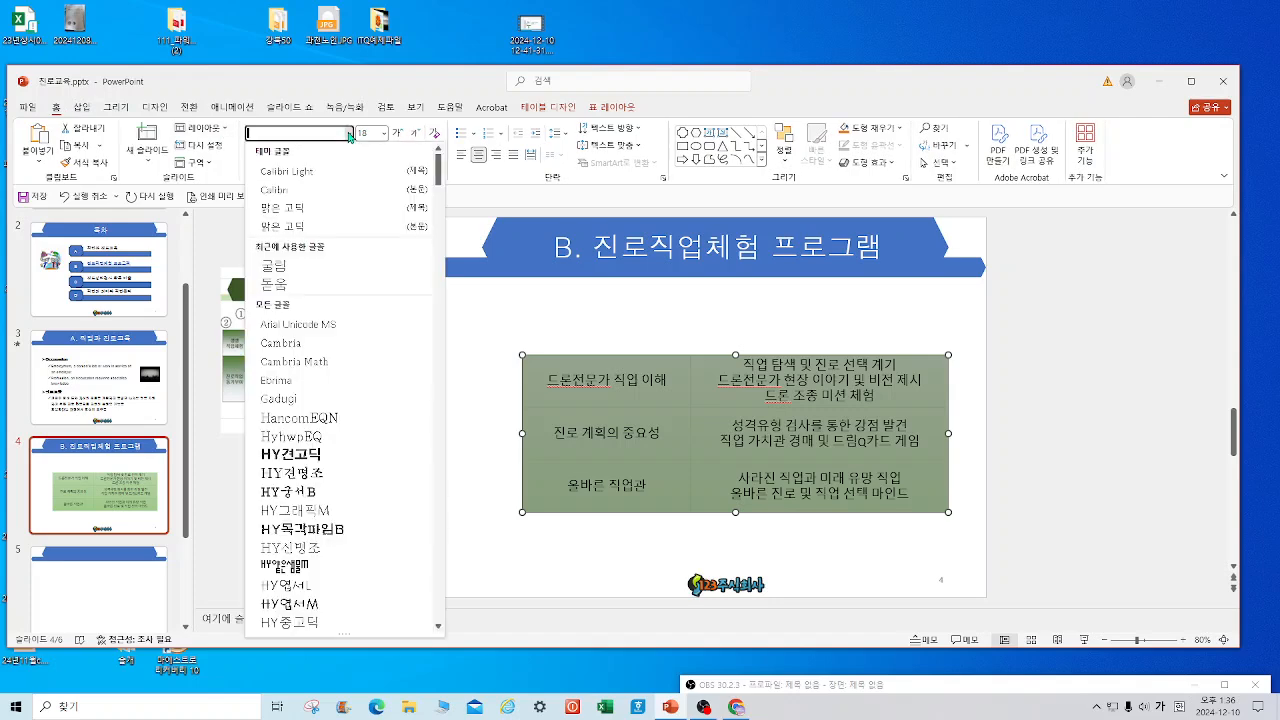
pyautogui.click(268, 266)
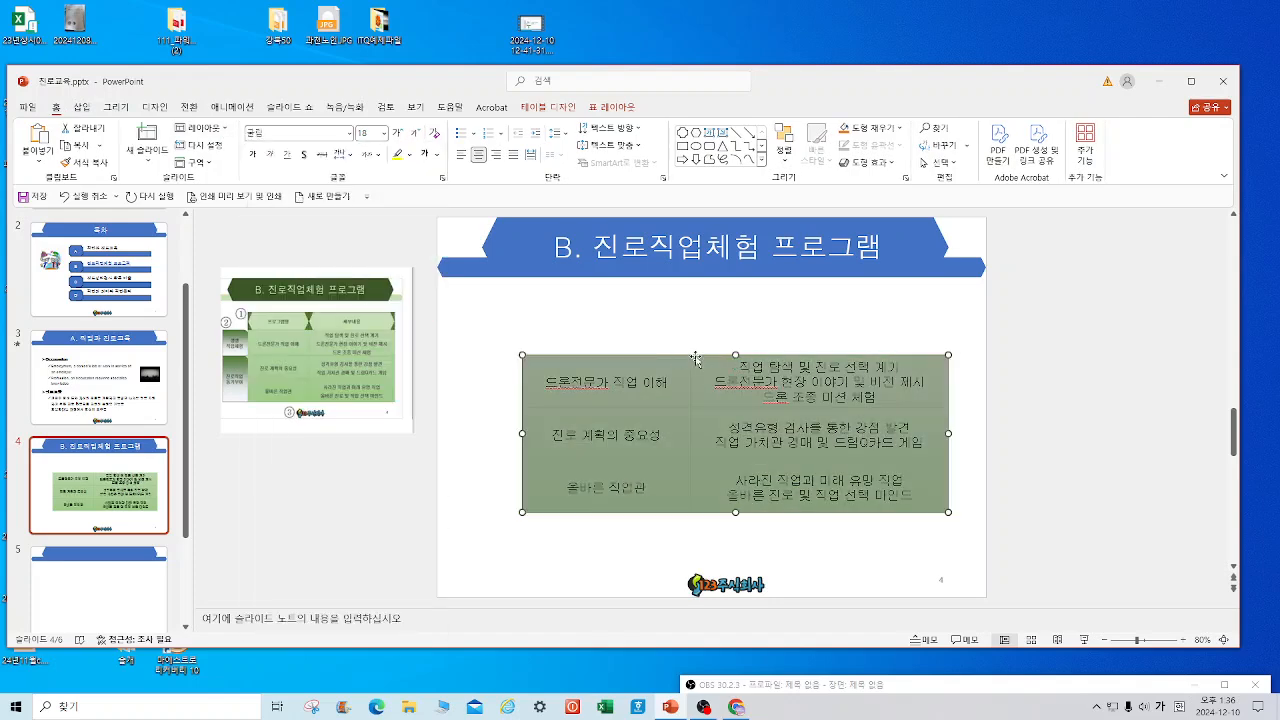
pyautogui.moveTo(697, 358); pyautogui.dragTo(757, 357)
pyautogui.click(463, 498)
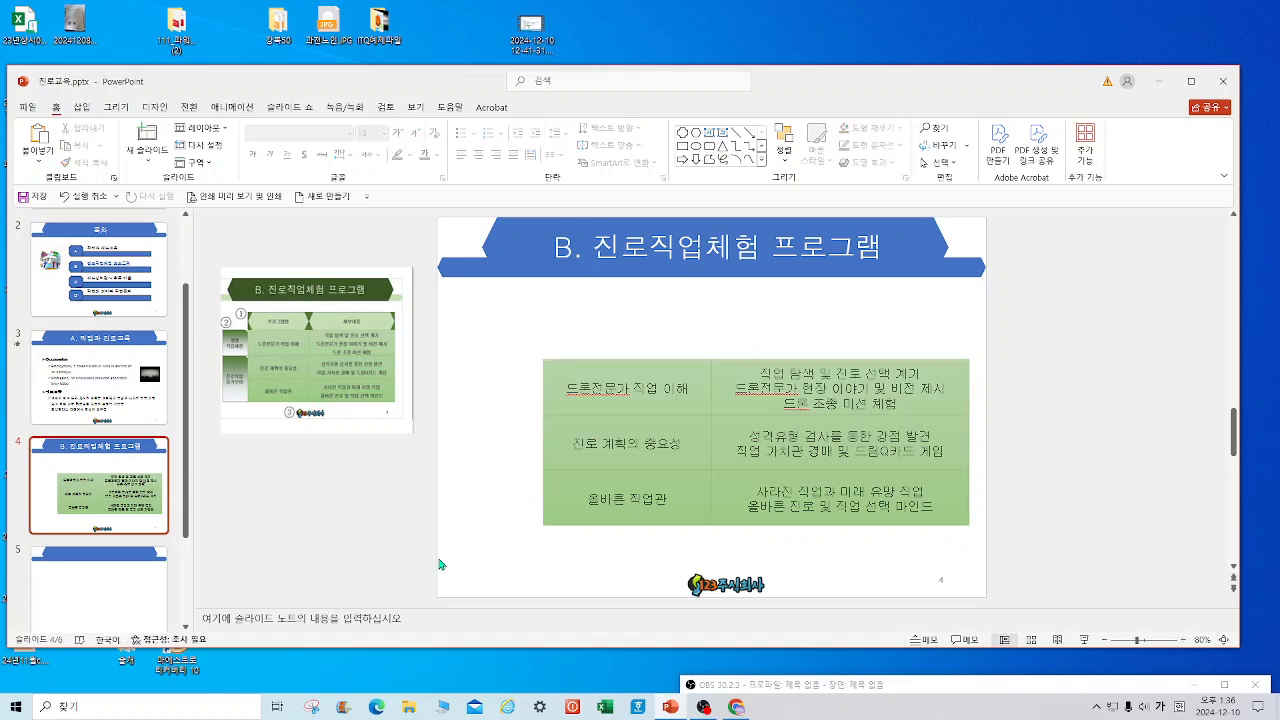
# Draw a single-rounded-corner rectangle about 3.76 by 2.76 cm left of row one and a copy about 5.53 cm high beside rows two and three.
pyautogui.click(763, 165)
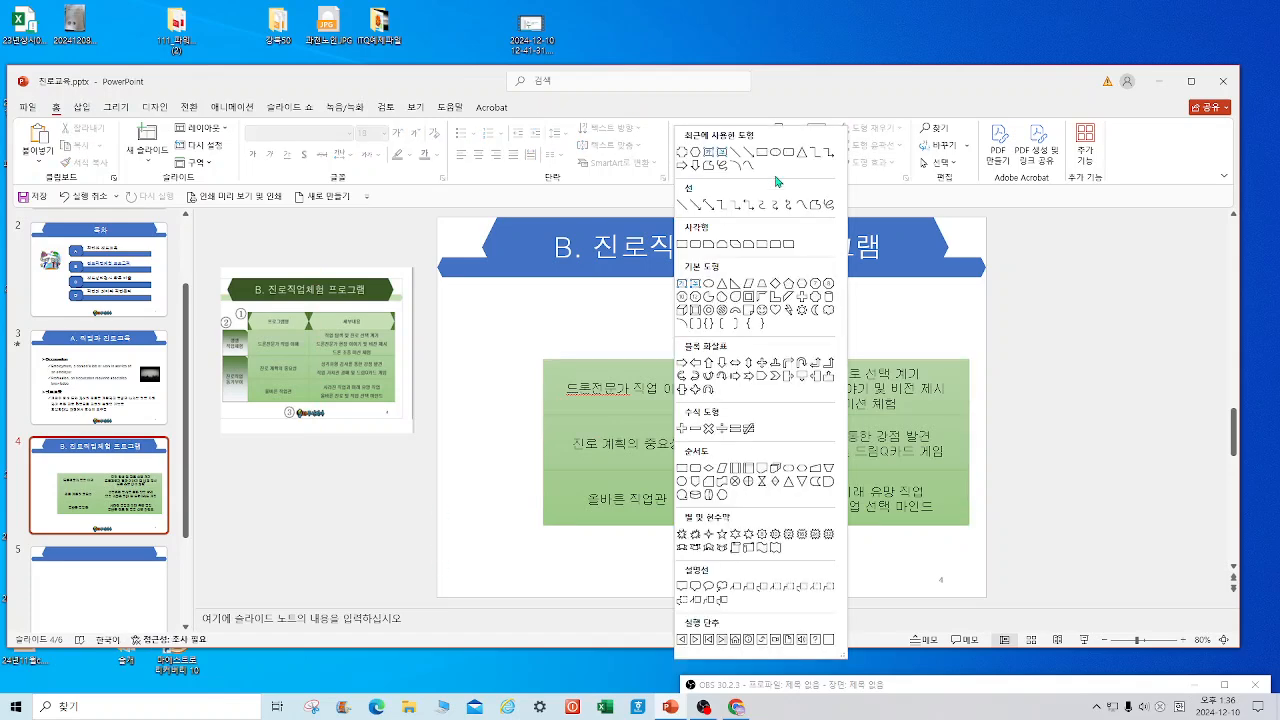
pyautogui.click(763, 244)
pyautogui.moveTo(468, 358)
pyautogui.mouseDown()
pyautogui.moveTo(544, 414)
pyautogui.moveTo(503, 434)
pyautogui.moveTo(510, 457)
pyautogui.mouseUp()
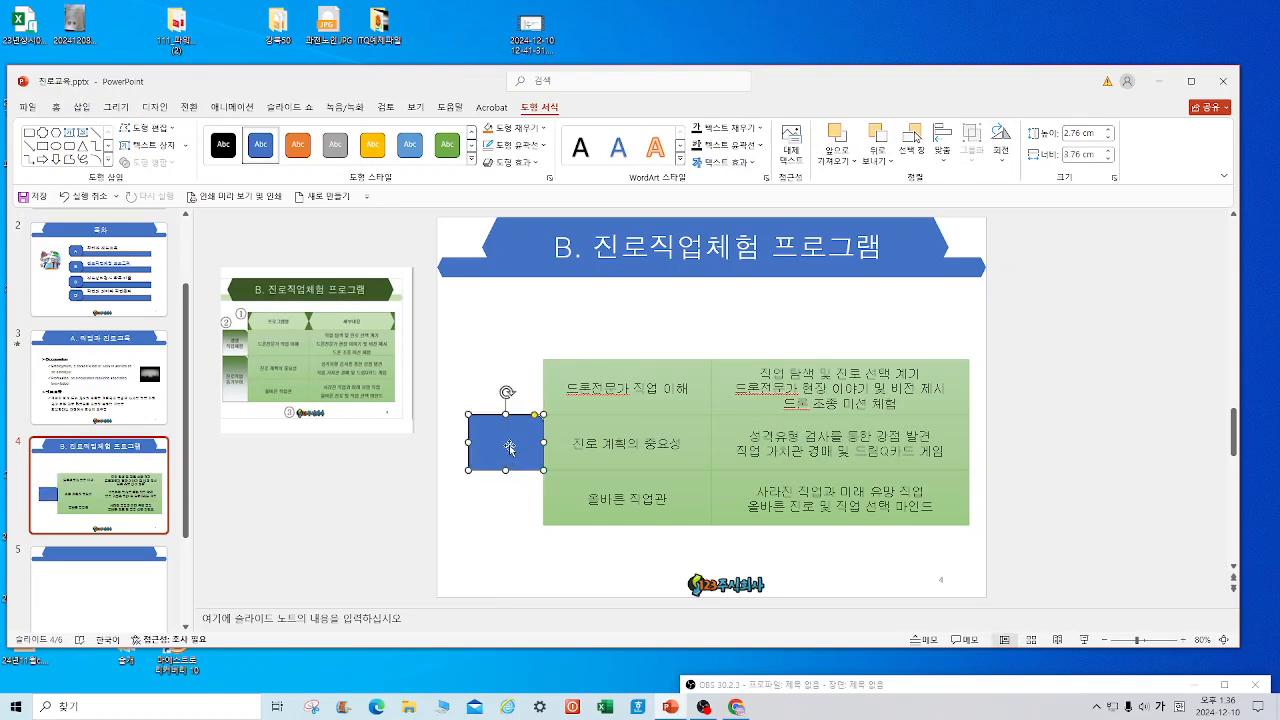
pyautogui.hotkey('ctrl', 'z')
pyautogui.click(506, 450)
pyautogui.moveTo(506, 470); pyautogui.dragTo(510, 525)
# Label the two shapes left of the table "생생 직업체험" for the upper one and "진로직업 동기부여" for the lower one.
pyautogui.click(522, 388)
pyautogui.write('생생 직어')
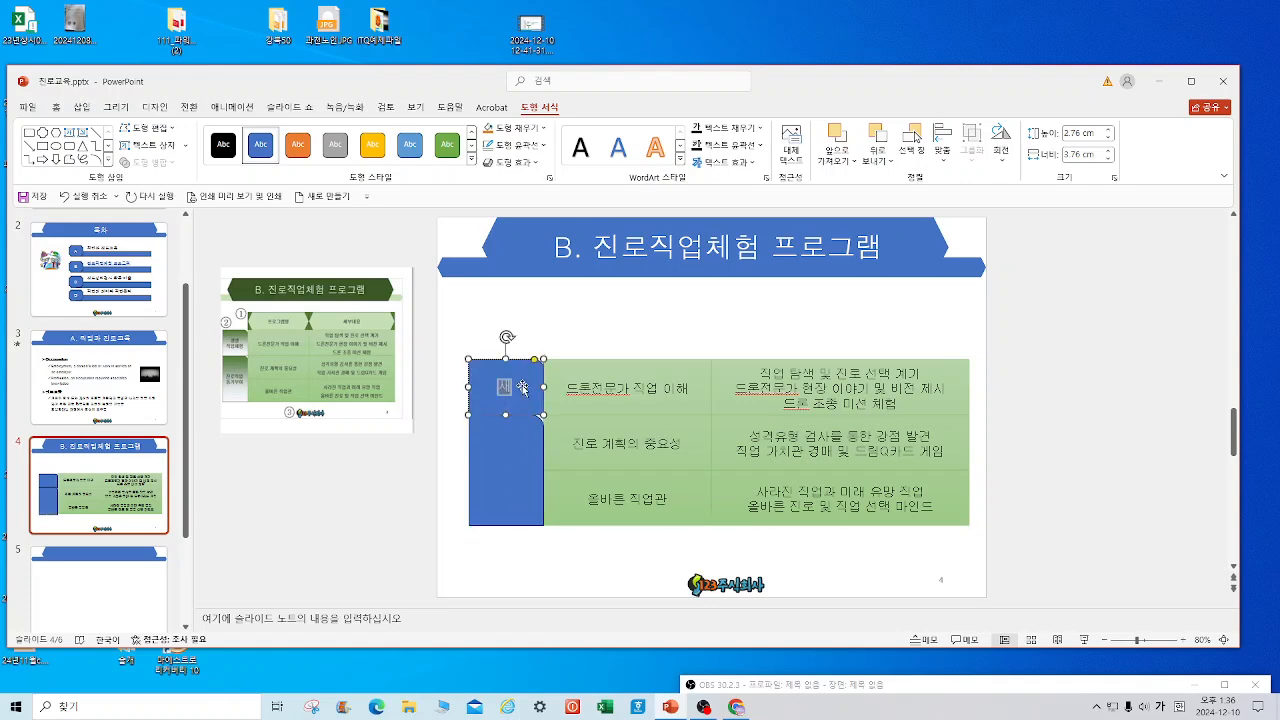
pyautogui.write('ㅂ체험')
pyautogui.click(497, 480)
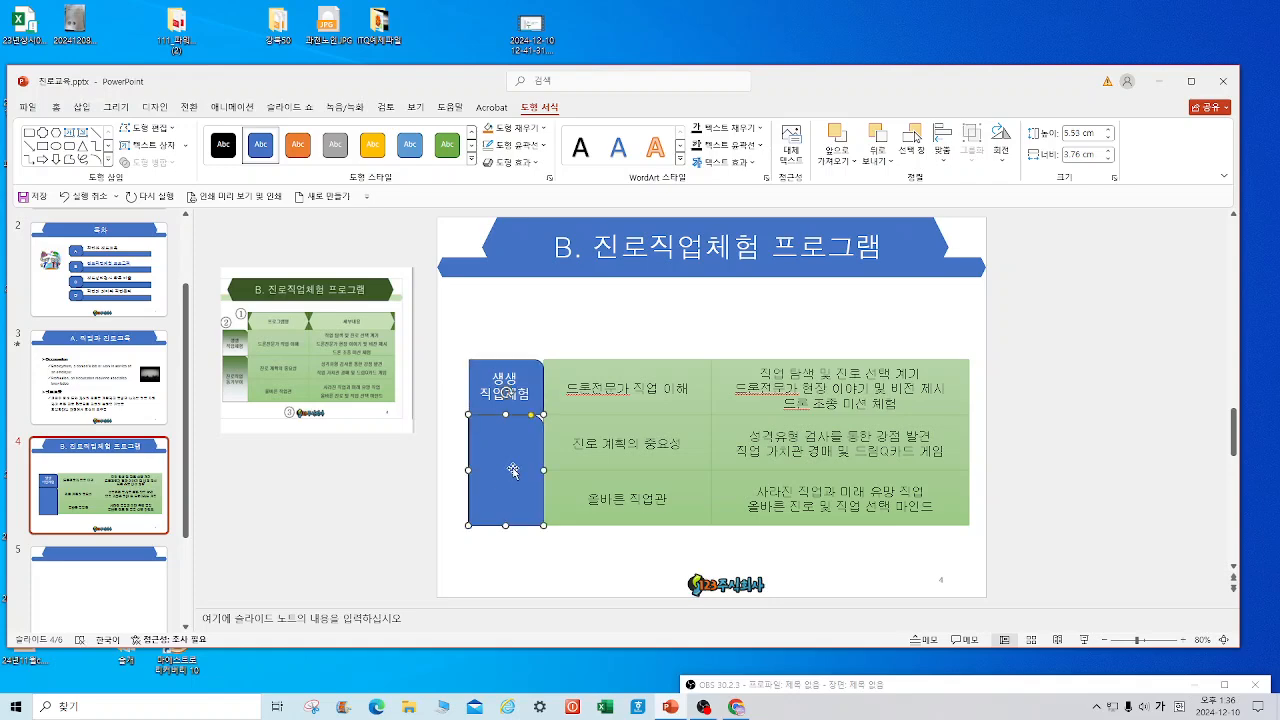
pyautogui.write('진로직업 동기부여')
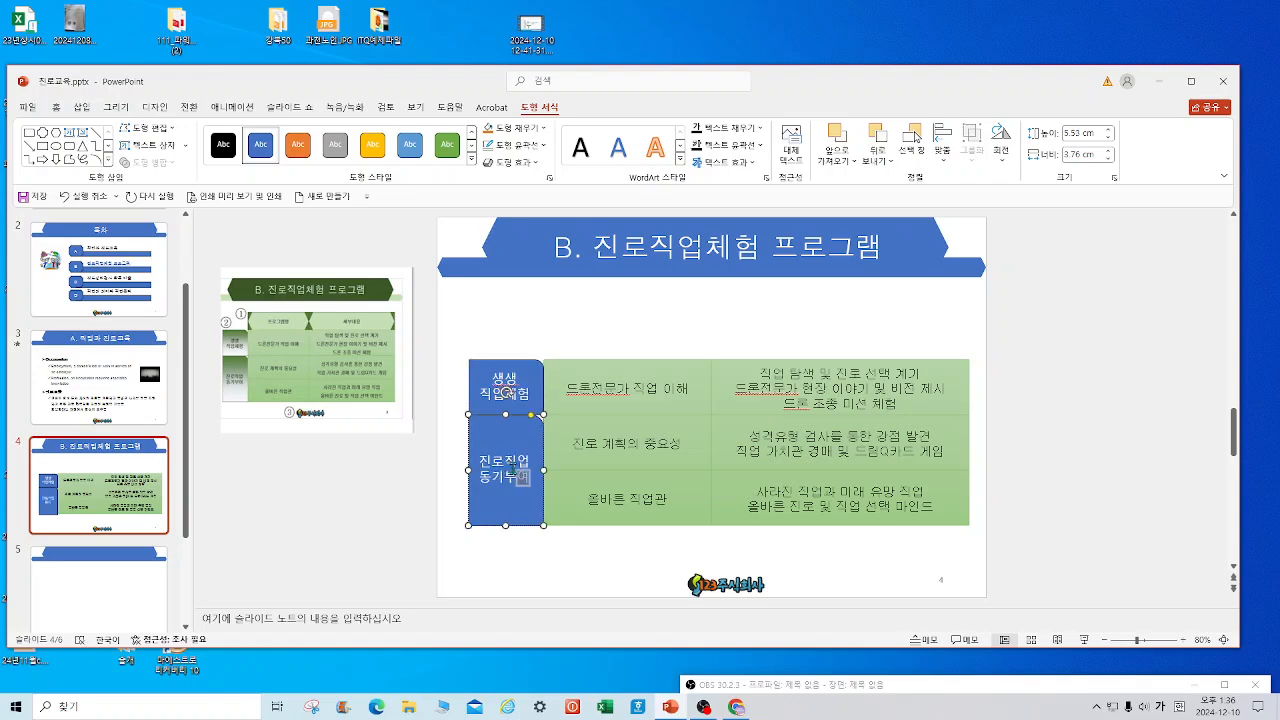
# Draw a rectangle about 8.44 by 2.41 cm with a hexagon on it above column one, and copy both above column two, 12.9 cm wide.
pyautogui.click(609, 356)
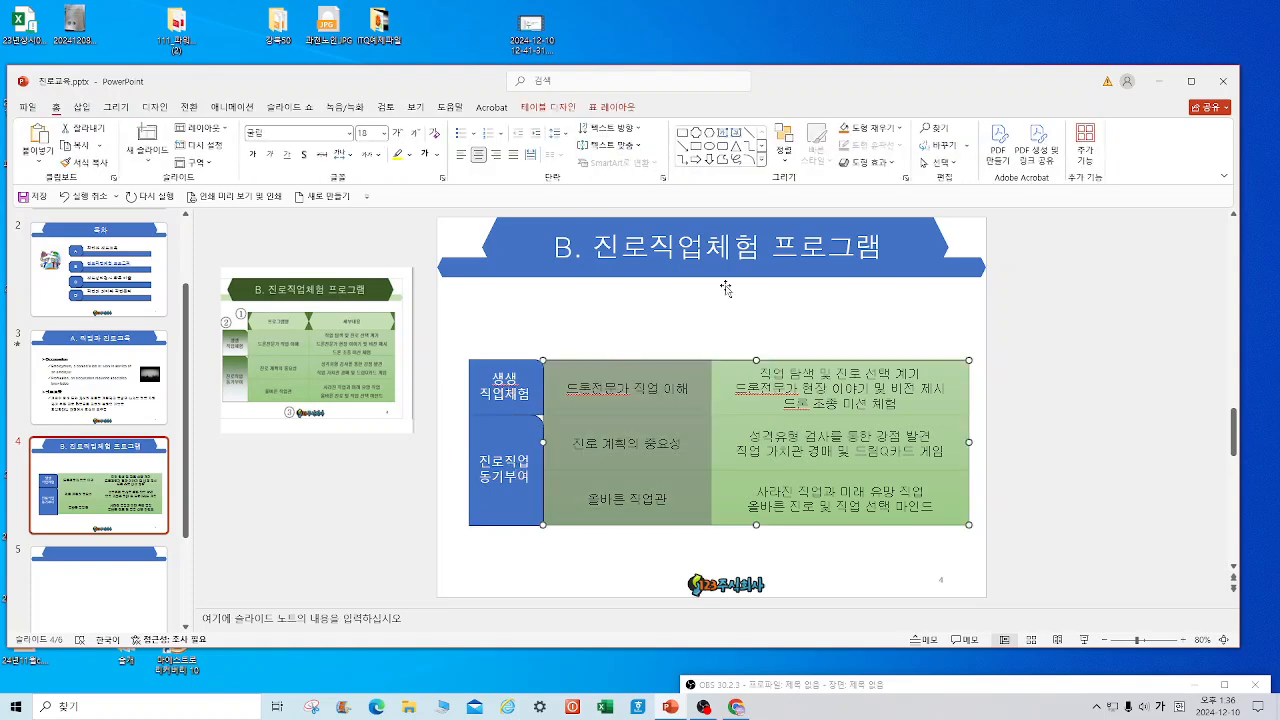
pyautogui.click(696, 147)
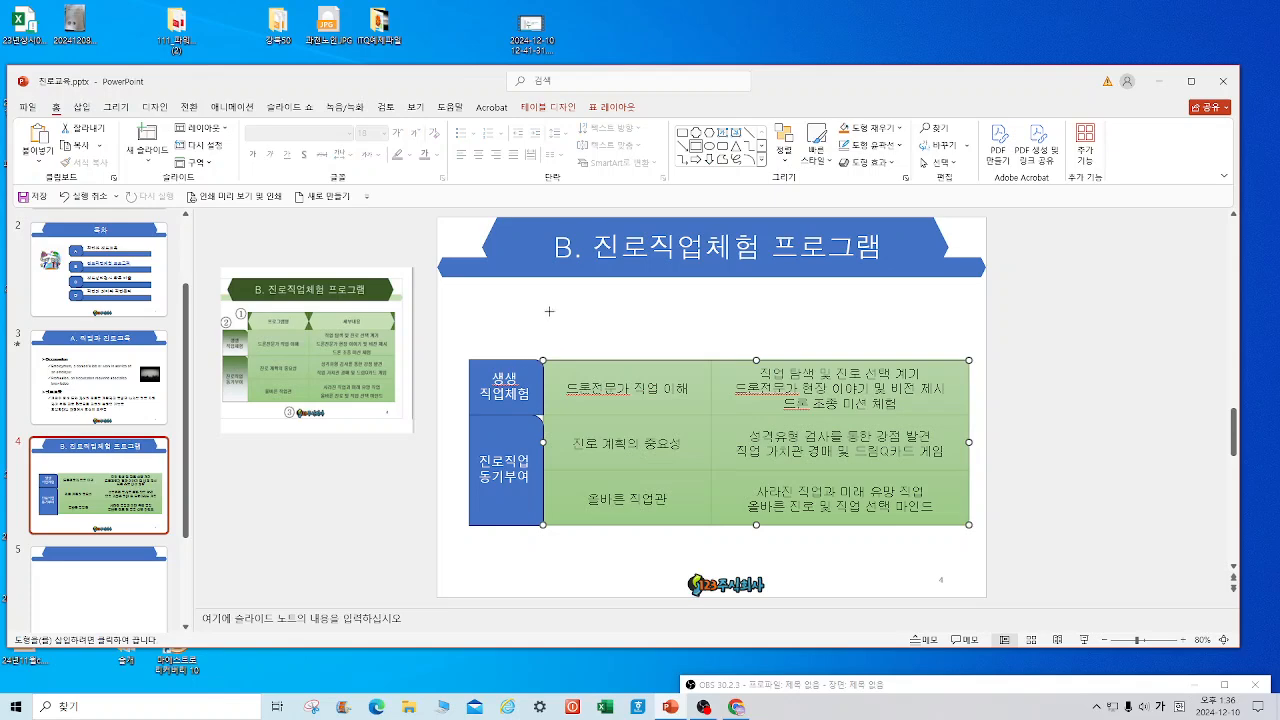
pyautogui.moveTo(543, 311)
pyautogui.mouseDown()
pyautogui.moveTo(632, 359)
pyautogui.moveTo(712, 359)
pyautogui.mouseUp()
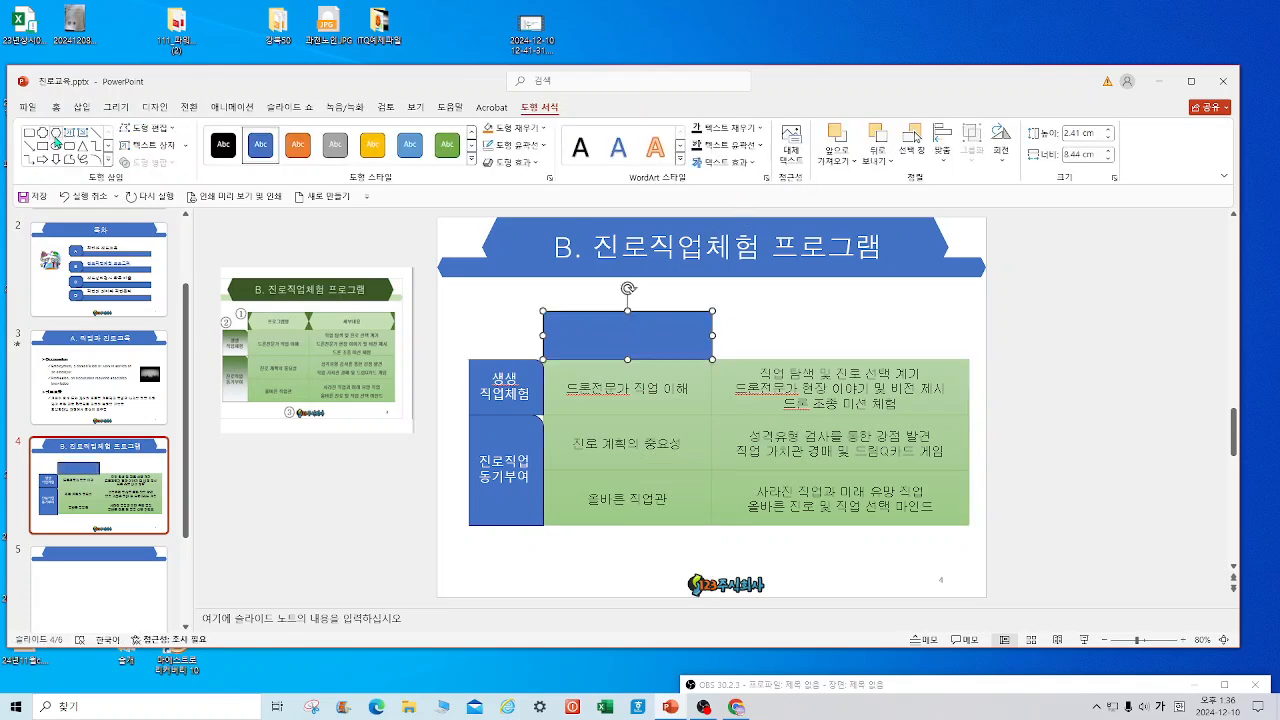
pyautogui.click(56, 142)
pyautogui.moveTo(543, 311); pyautogui.dragTo(712, 349)
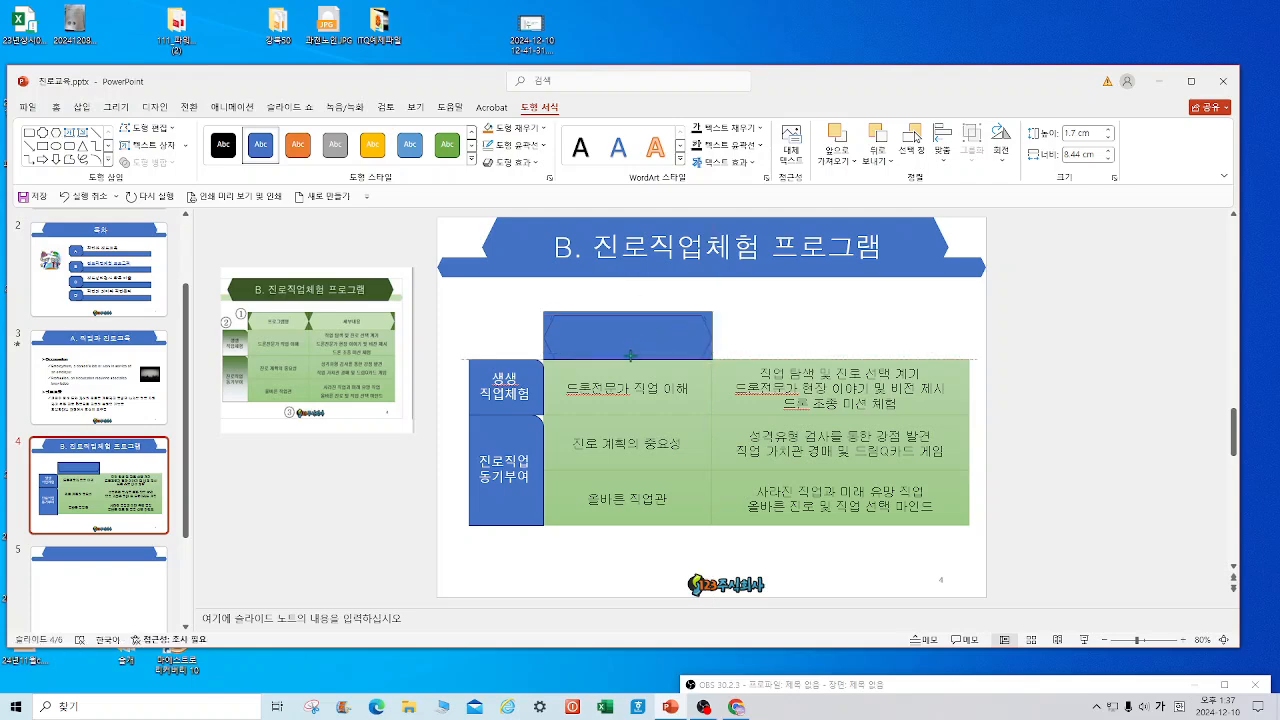
pyautogui.moveTo(526, 300); pyautogui.dragTo(742, 378)
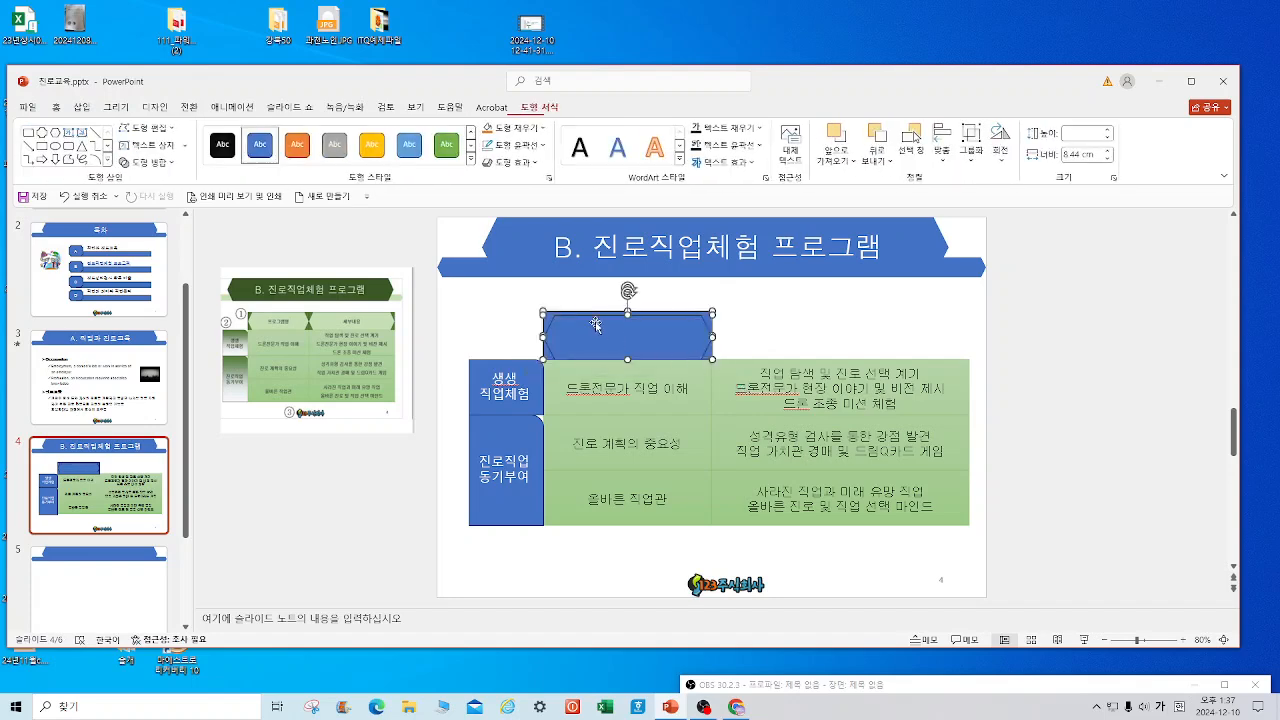
pyautogui.moveTo(686, 333); pyautogui.dragTo(965, 337)
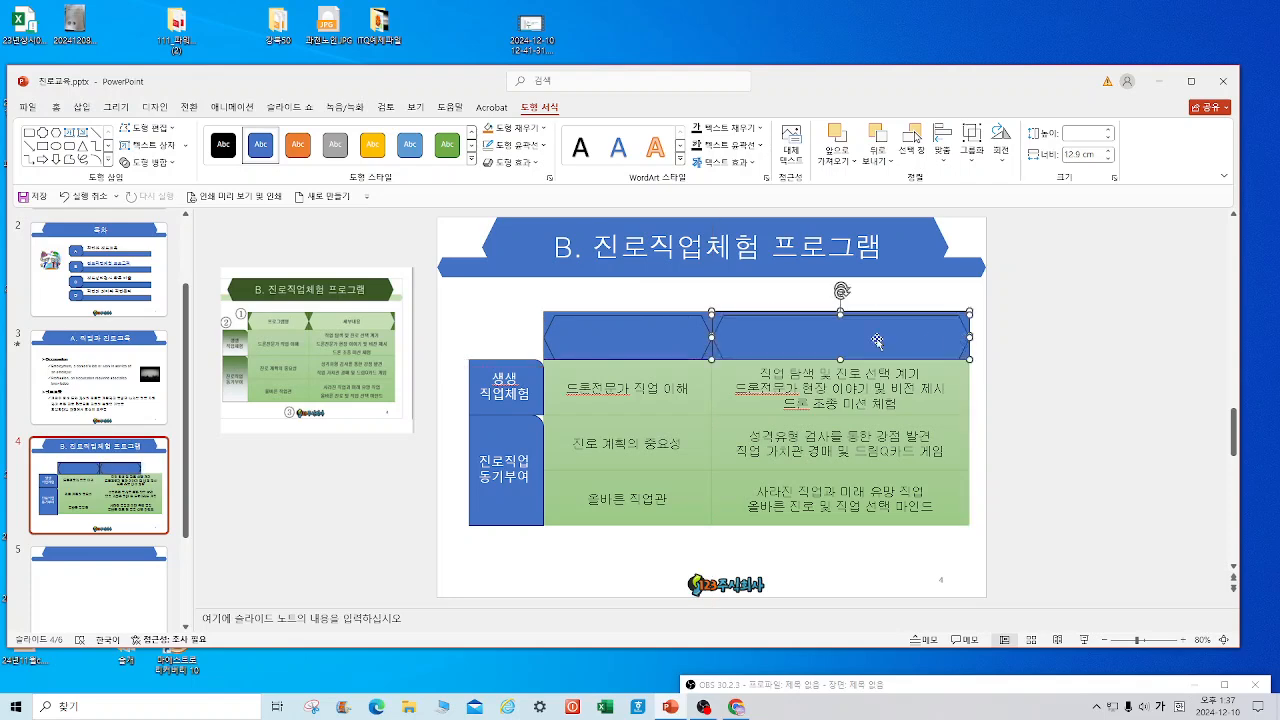
# Label the hexagon above the first column "프로그램명" and the one above the second column "세부내용".
pyautogui.click(670, 342)
pyautogui.write('프로')
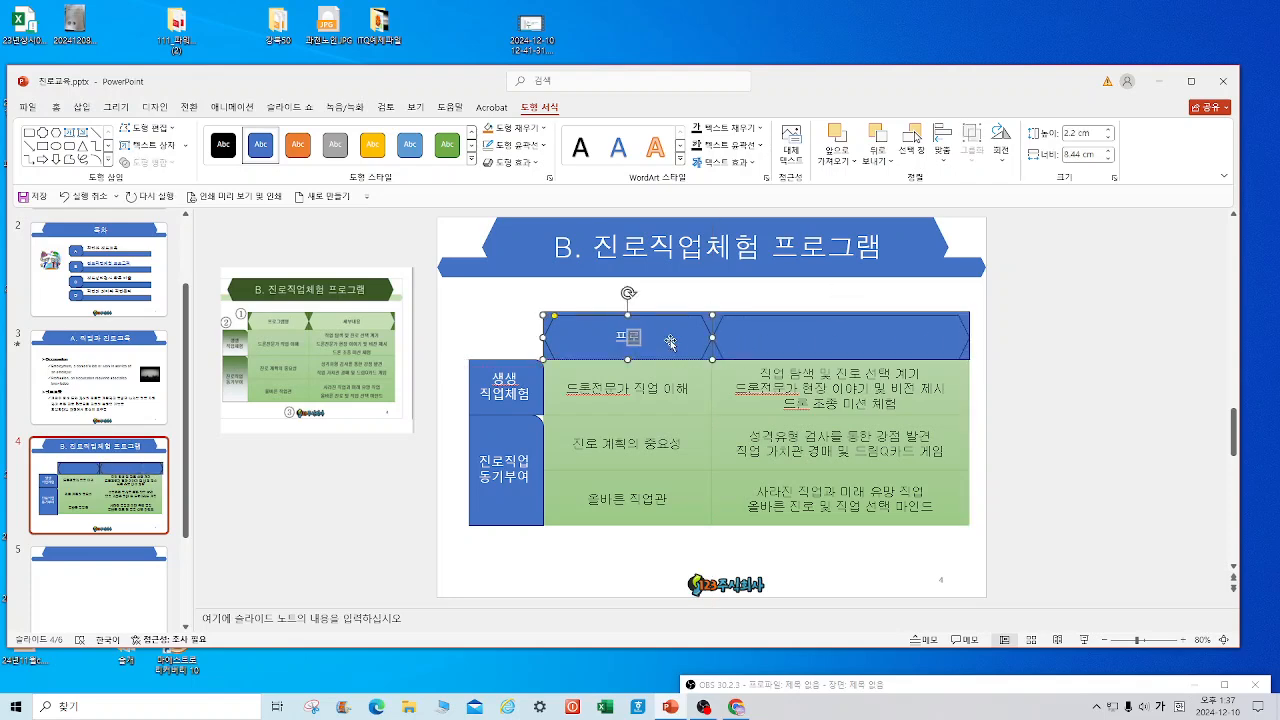
pyautogui.write('그램명')
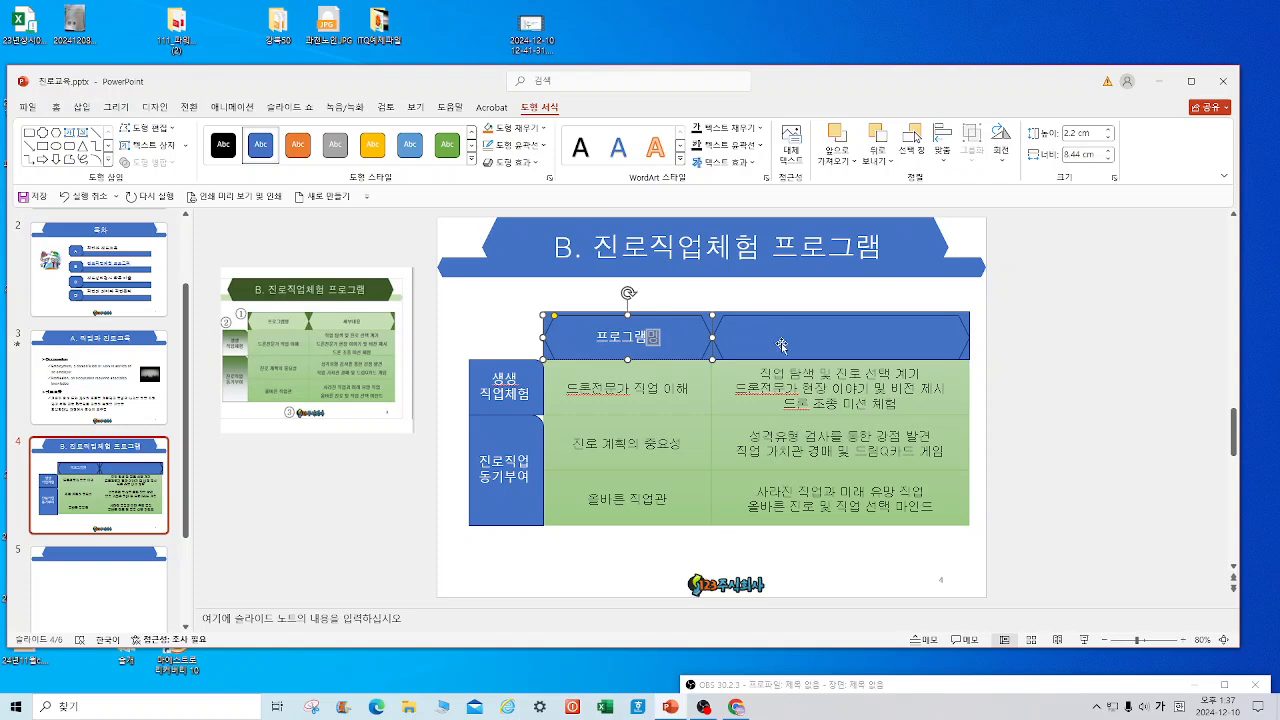
pyautogui.click(800, 350)
pyautogui.write('세부내용')
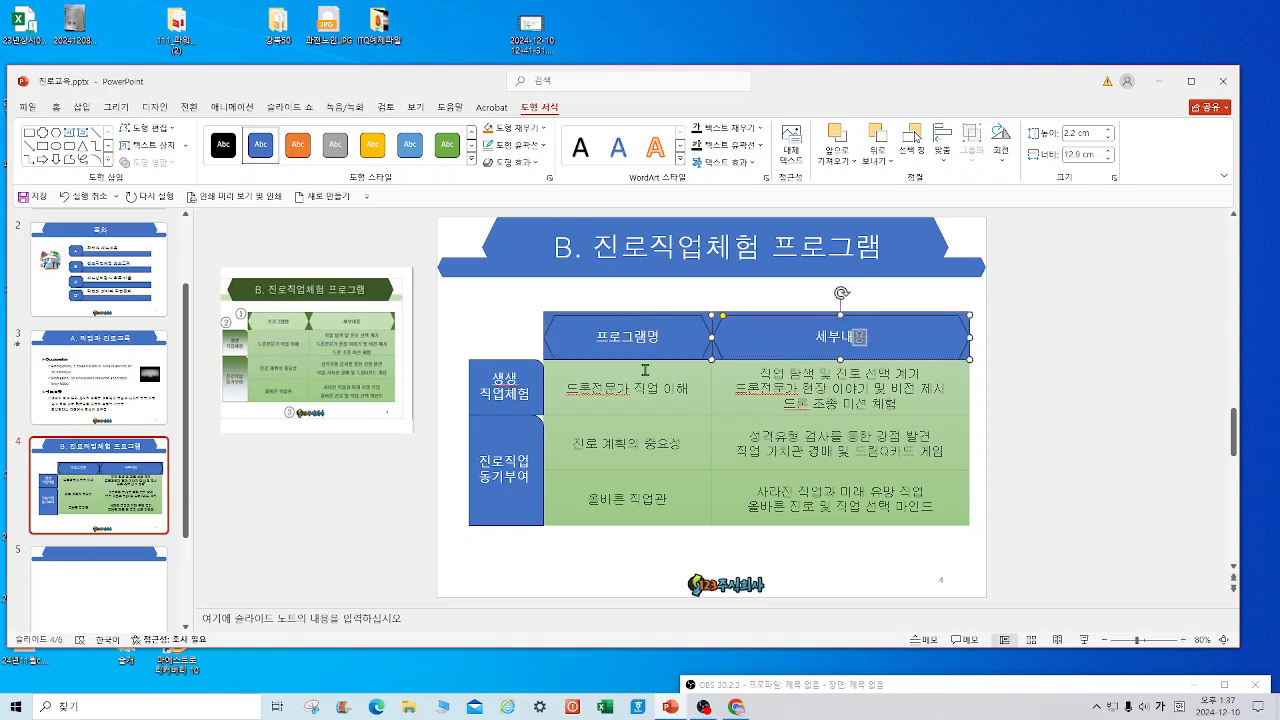
# Set the font to 굴림 for the header shapes above the table and for the two label shapes at its left.
pyautogui.moveTo(516, 298); pyautogui.dragTo(1043, 380)
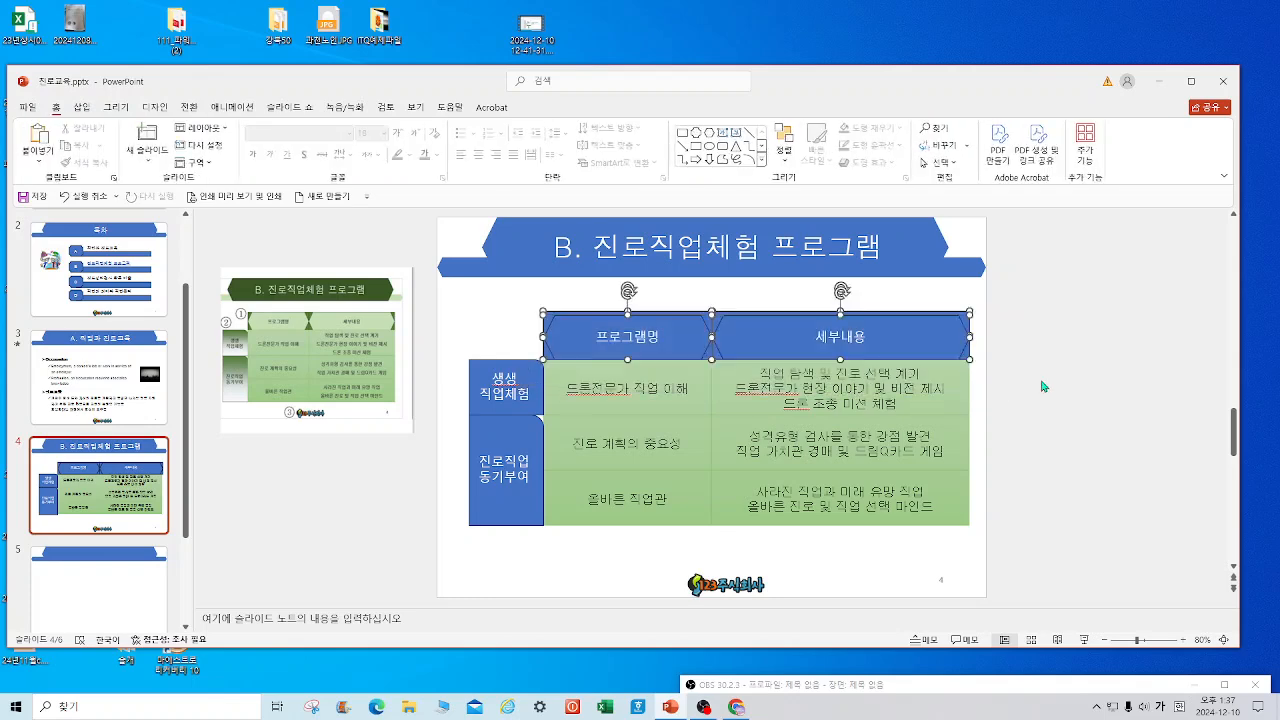
pyautogui.click(57, 107)
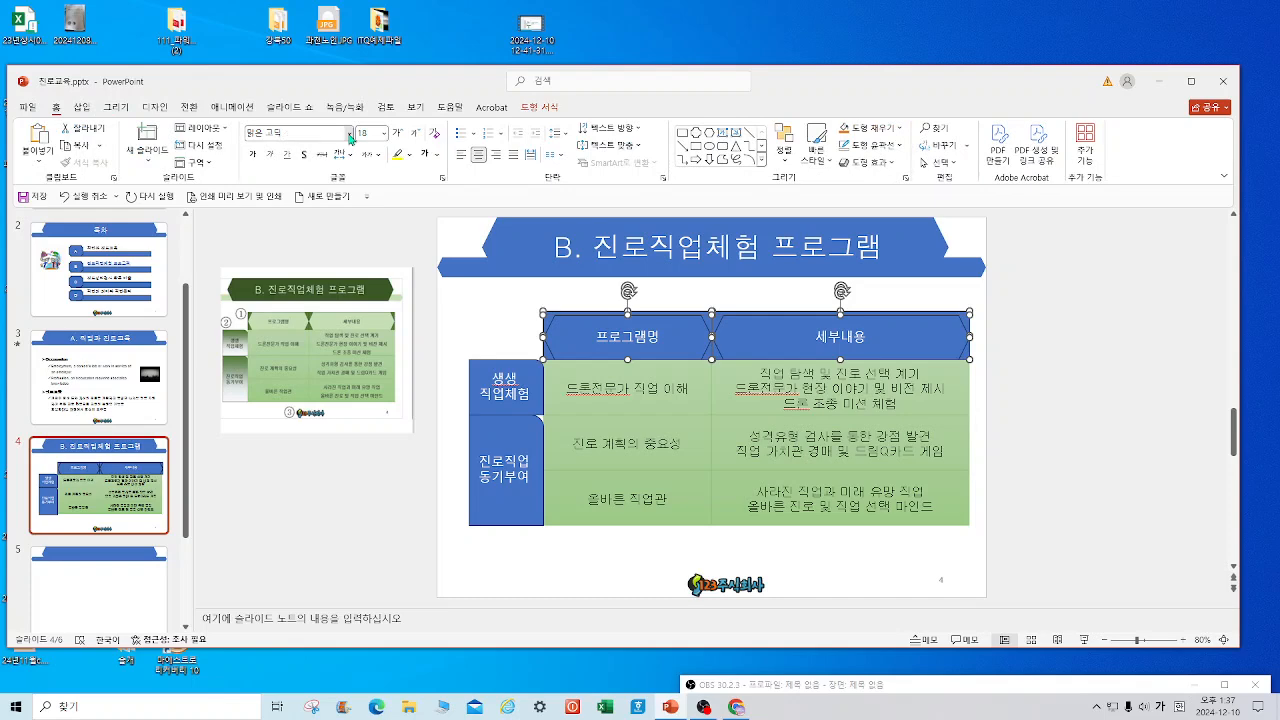
pyautogui.click(350, 135)
pyautogui.click(287, 268)
pyautogui.moveTo(628, 590); pyautogui.dragTo(362, 292)
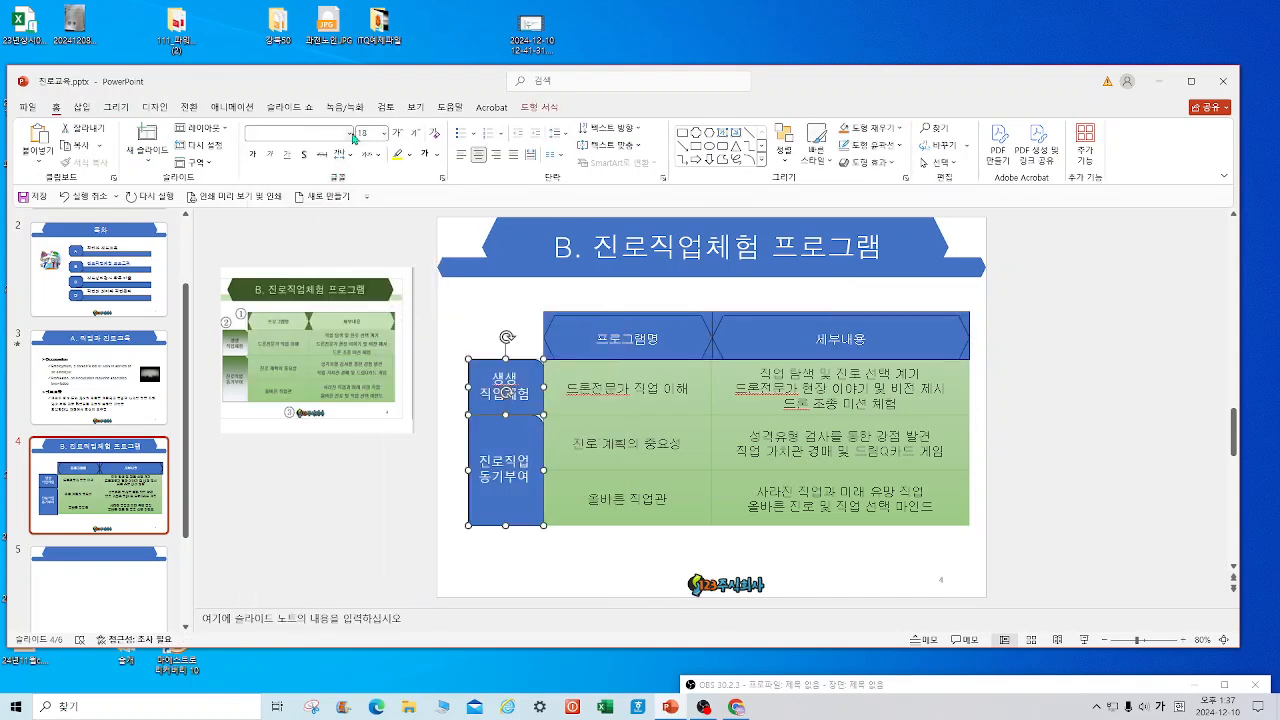
pyautogui.click(352, 135)
pyautogui.click(267, 269)
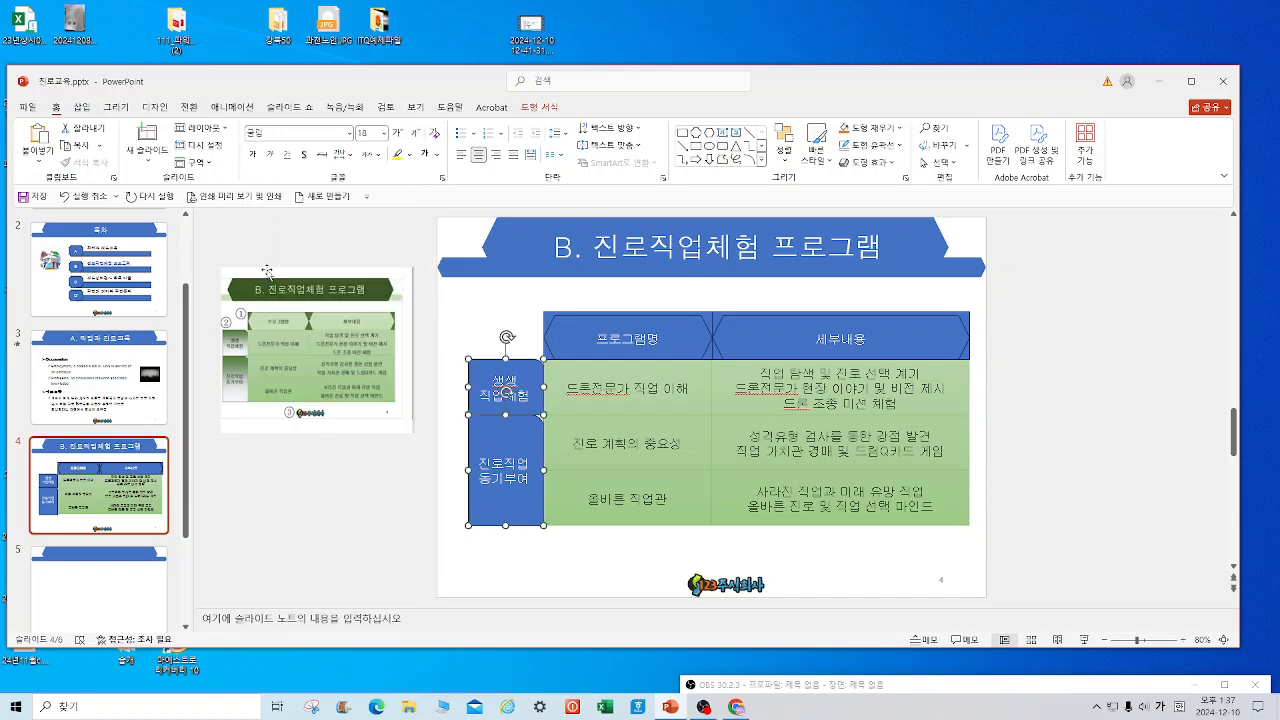
# Set the text of the two label shapes left of the table to black and give both shapes a gradient fill.
pyautogui.click(437, 155)
pyautogui.click(432, 224)
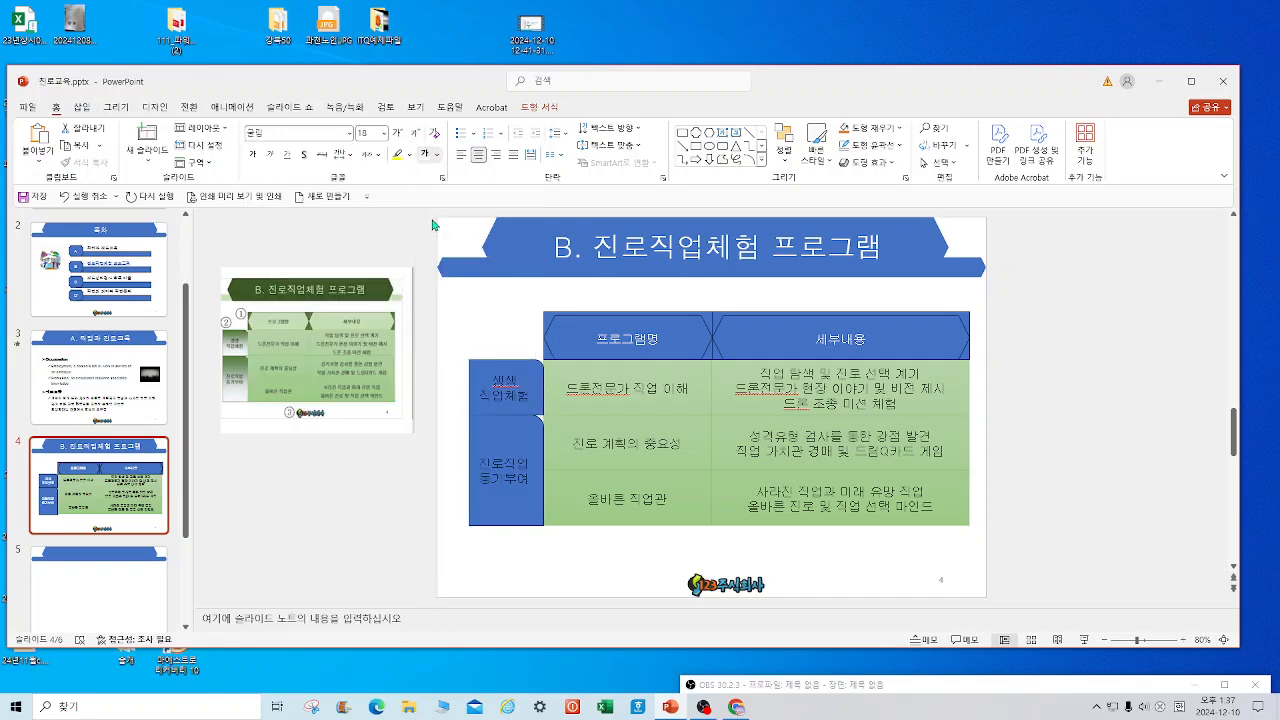
pyautogui.click(538, 107)
pyautogui.click(545, 129)
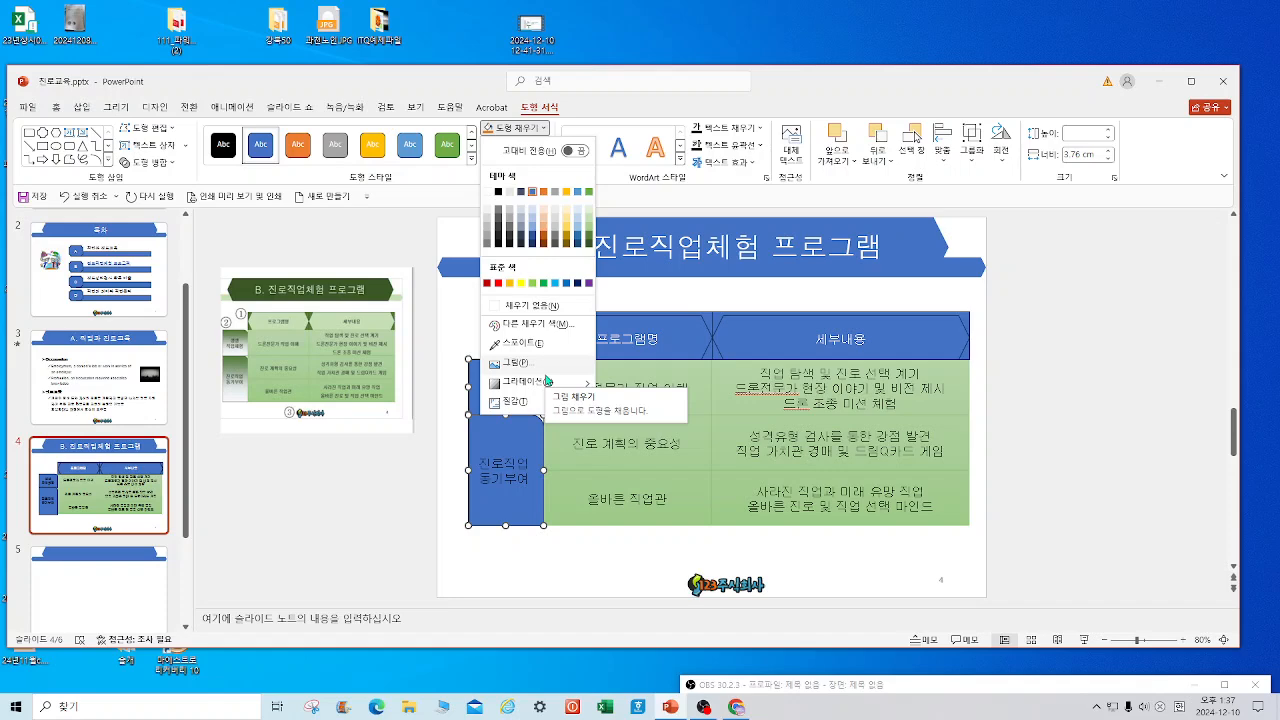
pyautogui.click(530, 362)
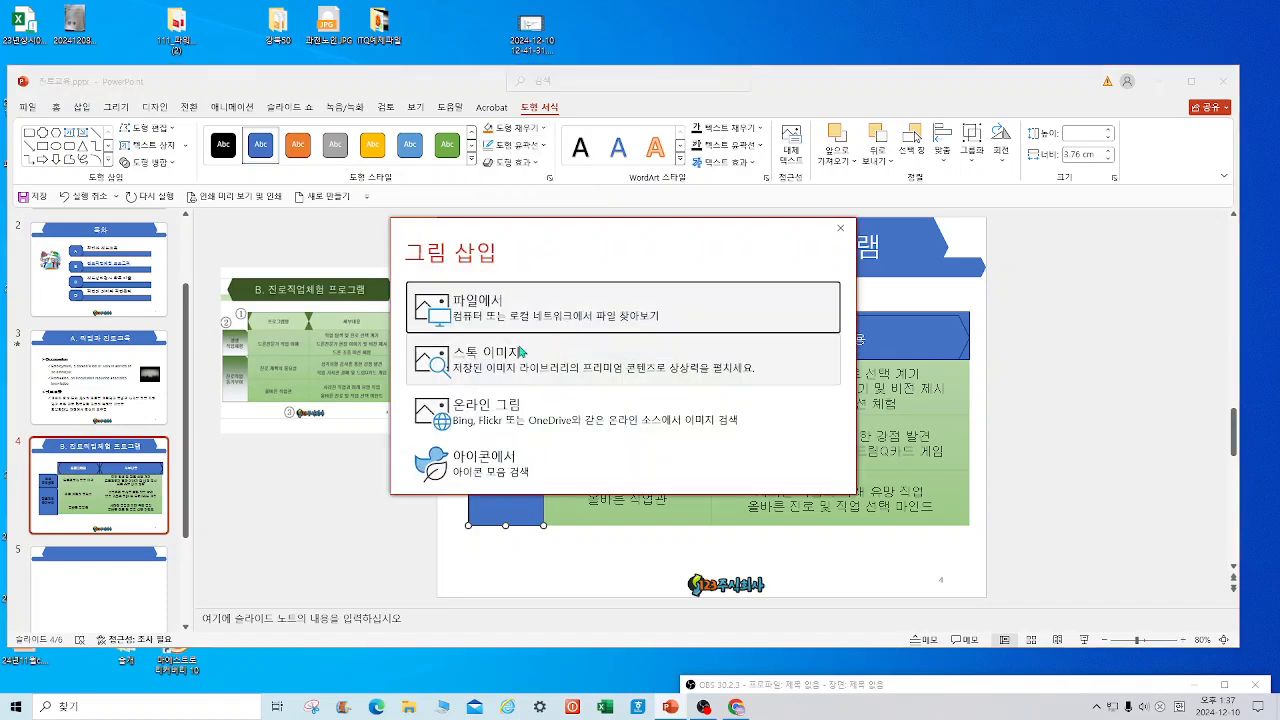
pyautogui.click(843, 229)
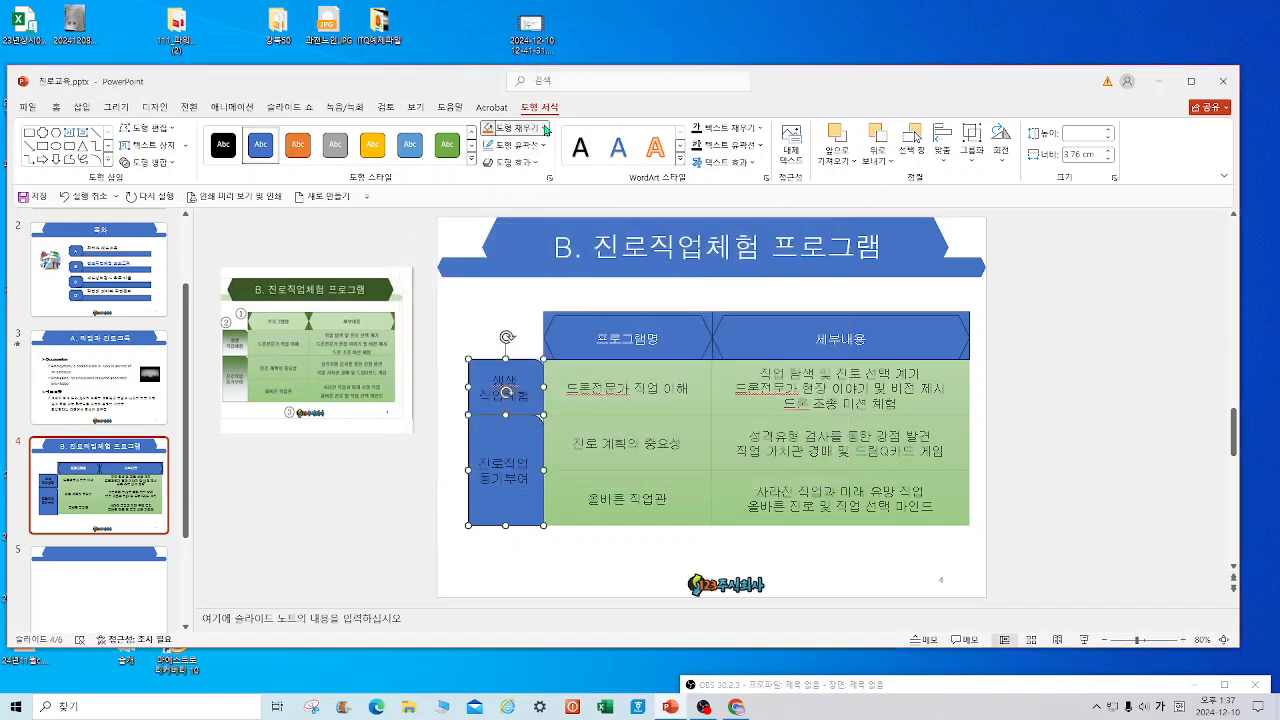
pyautogui.click(515, 128)
pyautogui.moveTo(556, 387)
pyautogui.click(641, 466)
pyautogui.click(1018, 420)
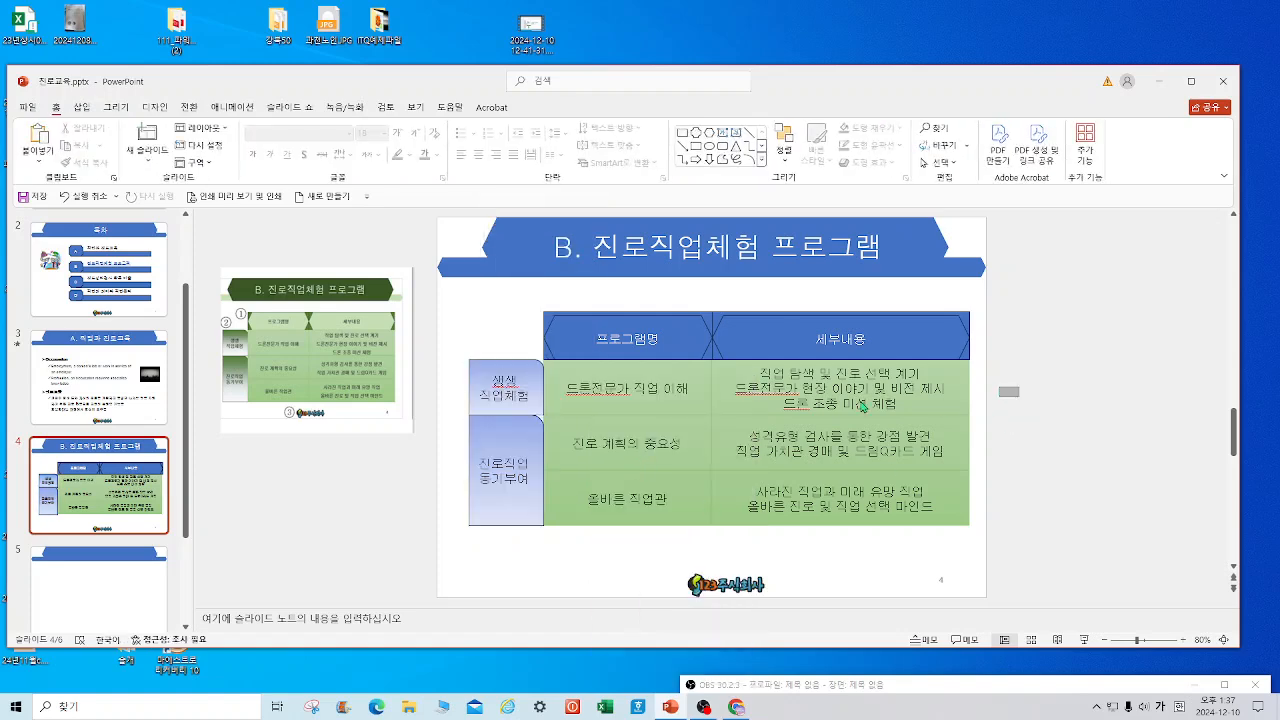
# Set the text of the header shapes above the table, "프로그램명" and "세부내용", to black.
pyautogui.moveTo(1018, 390); pyautogui.dragTo(514, 277)
pyautogui.click(424, 155)
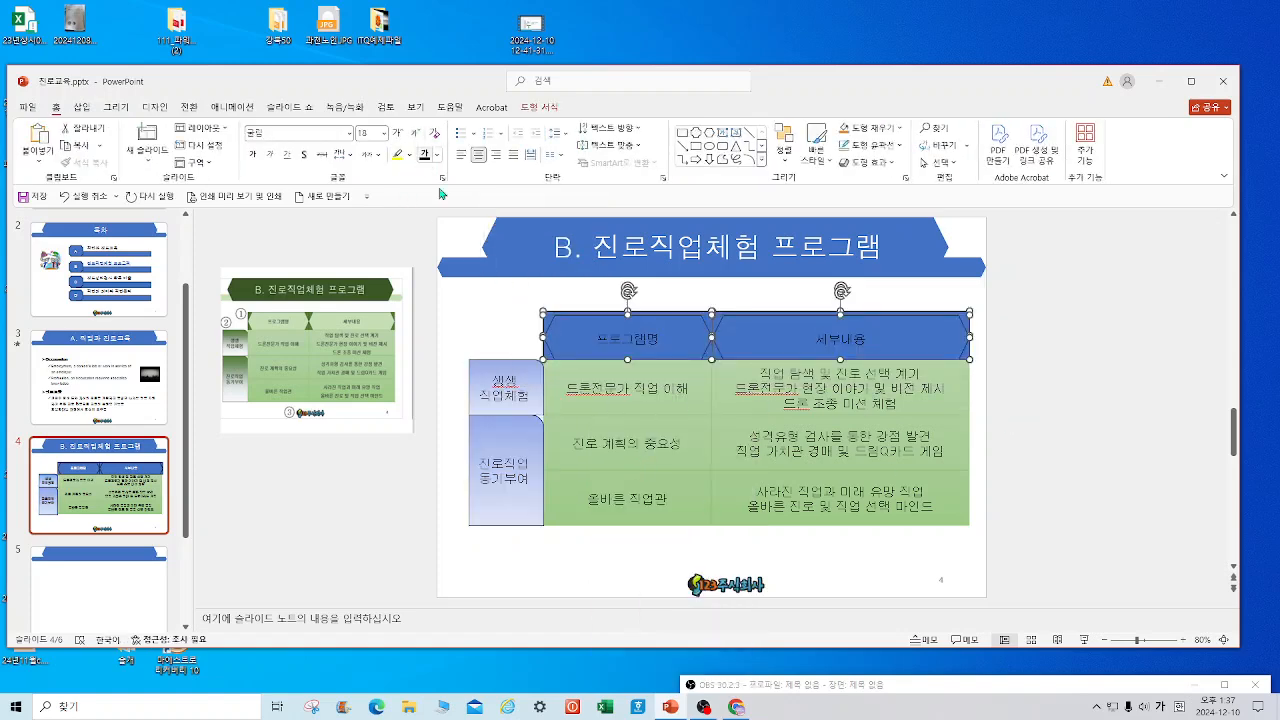
pyautogui.click(1013, 602)
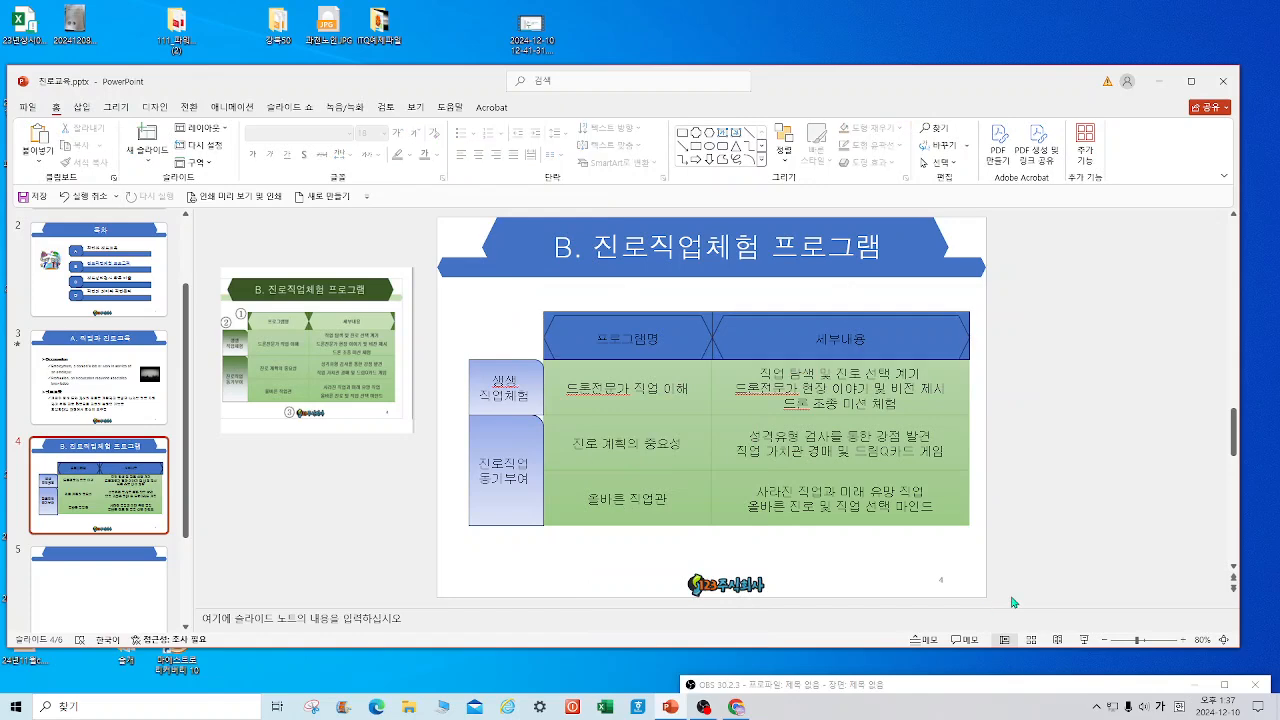
# On slide 5, place the reference picture beside the slide and extend it to show the C and D sample slides.
pyautogui.click(62, 196)
pyautogui.click(108, 588)
pyautogui.moveTo(308, 343); pyautogui.dragTo(234, 391)
pyautogui.moveTo(355, 408); pyautogui.dragTo(403, 408)
pyautogui.moveTo(315, 505); pyautogui.dragTo(315, 584)
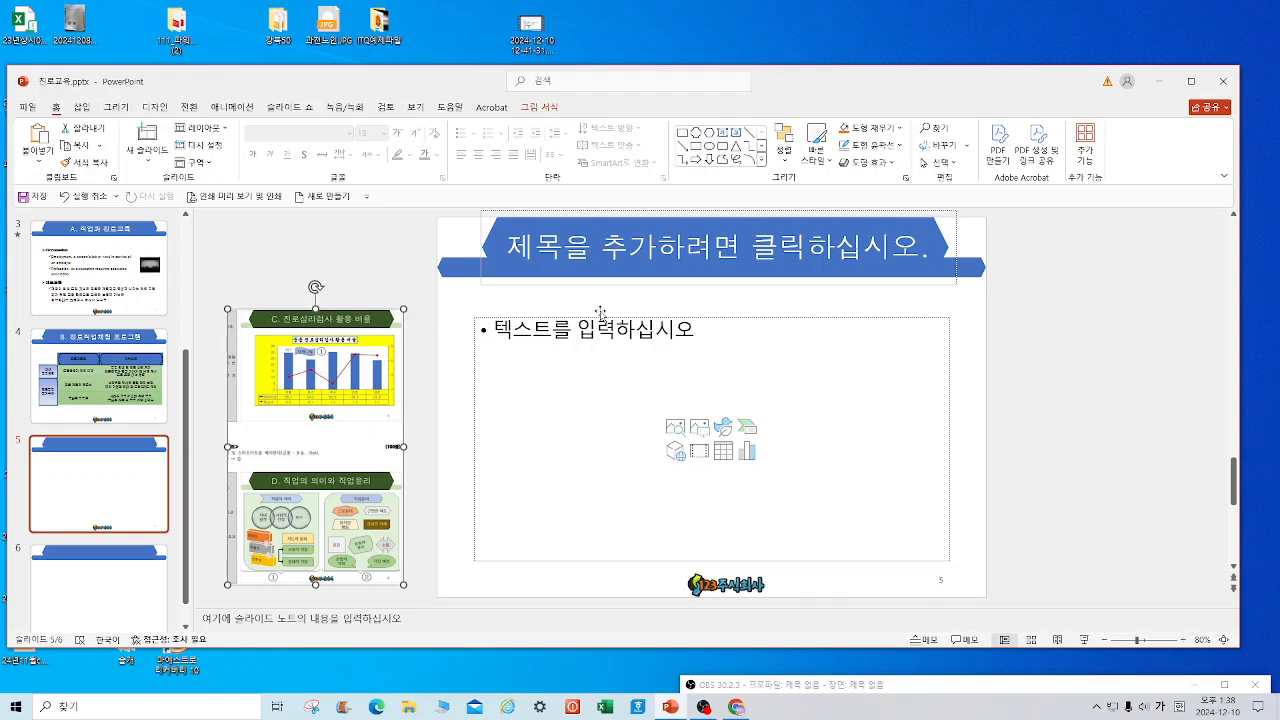
# Enter "c. 진로심리검사 활용 비율" as the title of slide 5.
pyautogui.click(580, 250)
pyautogui.write('C.')
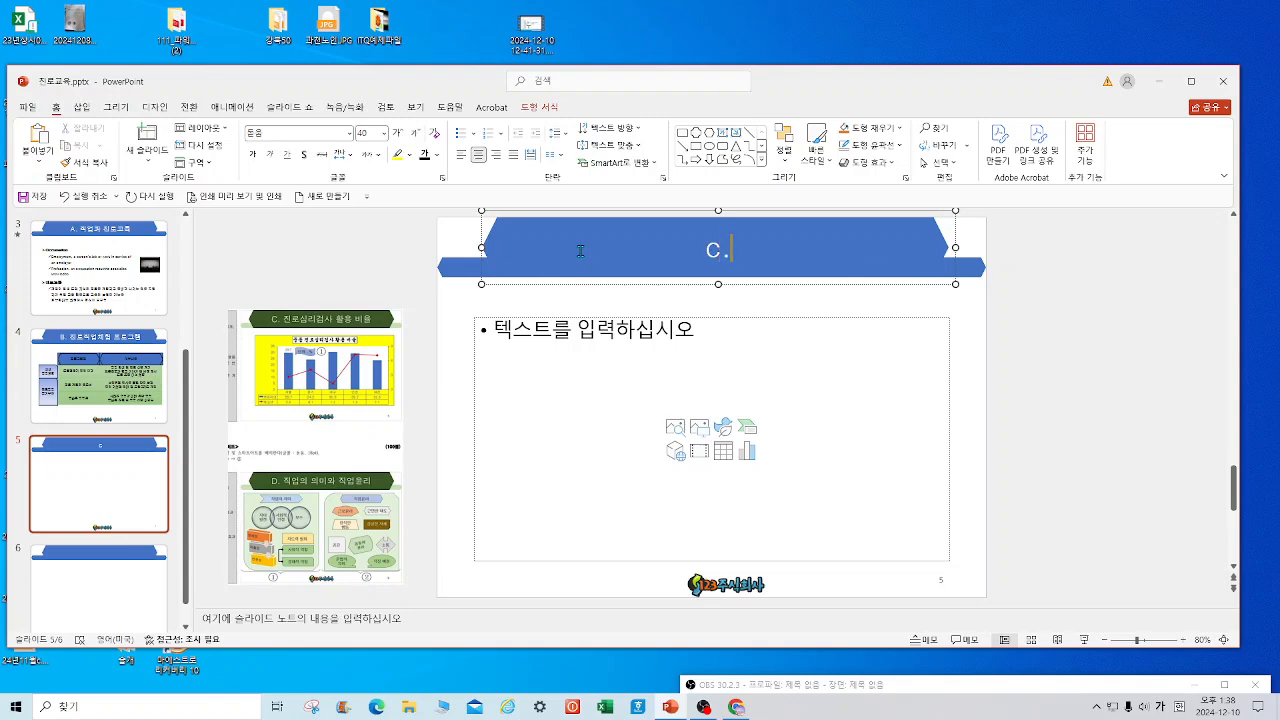
pyautogui.write(' wl')
pyautogui.press('BackSpace')
pyautogui.press('BackSpace')
pyautogui.press('Hangul')
pyautogui.write('진로')
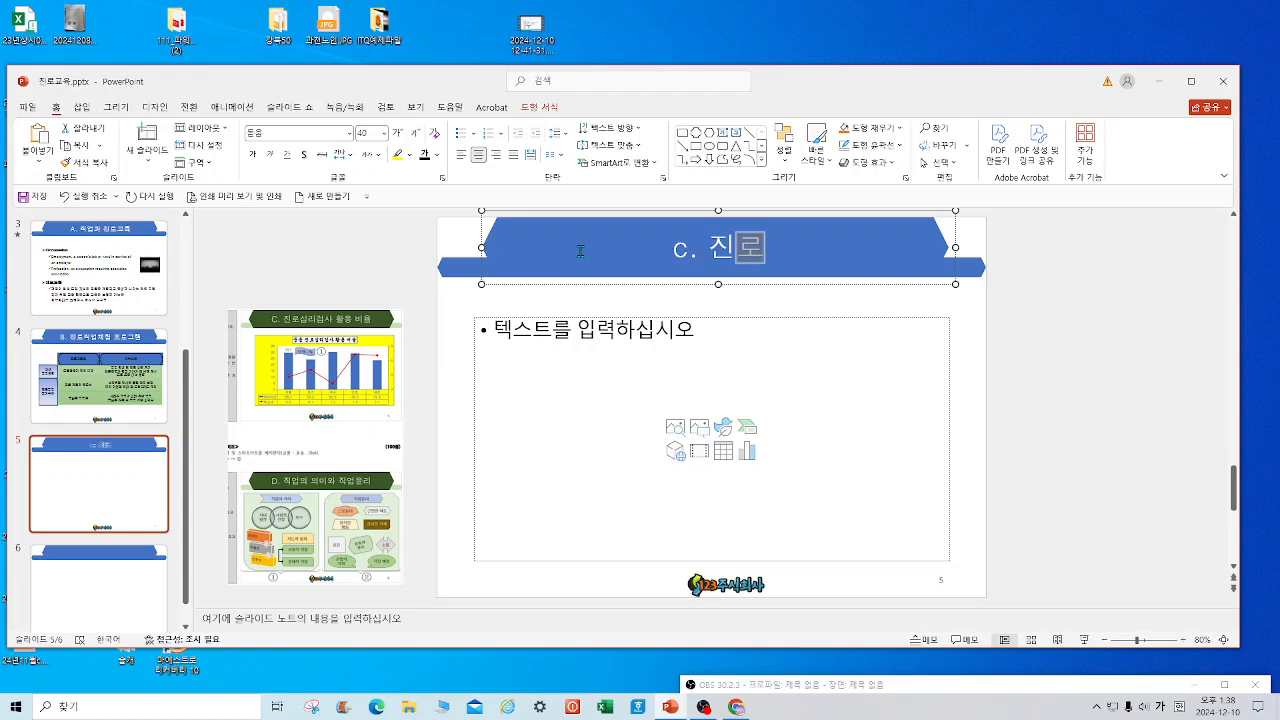
pyautogui.write('심리검사')
pyautogui.write(' 활용 빙')
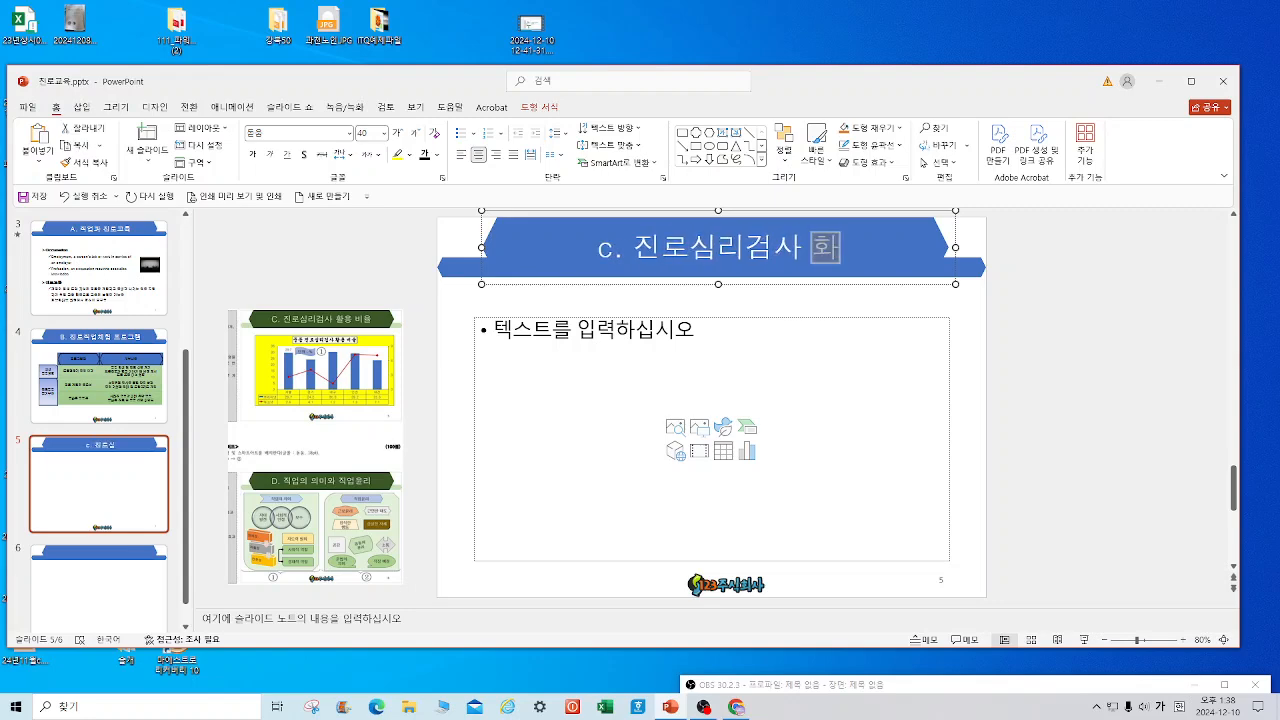
pyautogui.write('율')
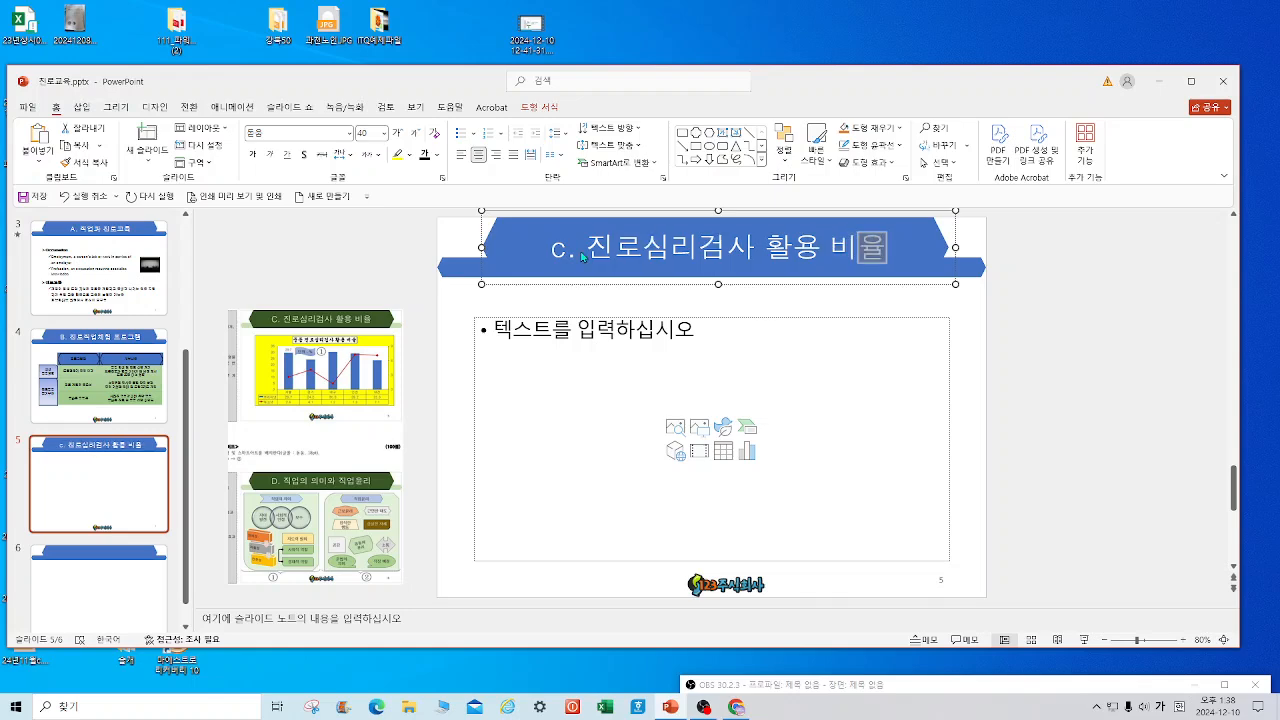
# Insert a clustered column chart in the content area and name the first two data rows "커리어넷" and "워크넷".
pyautogui.click(747, 452)
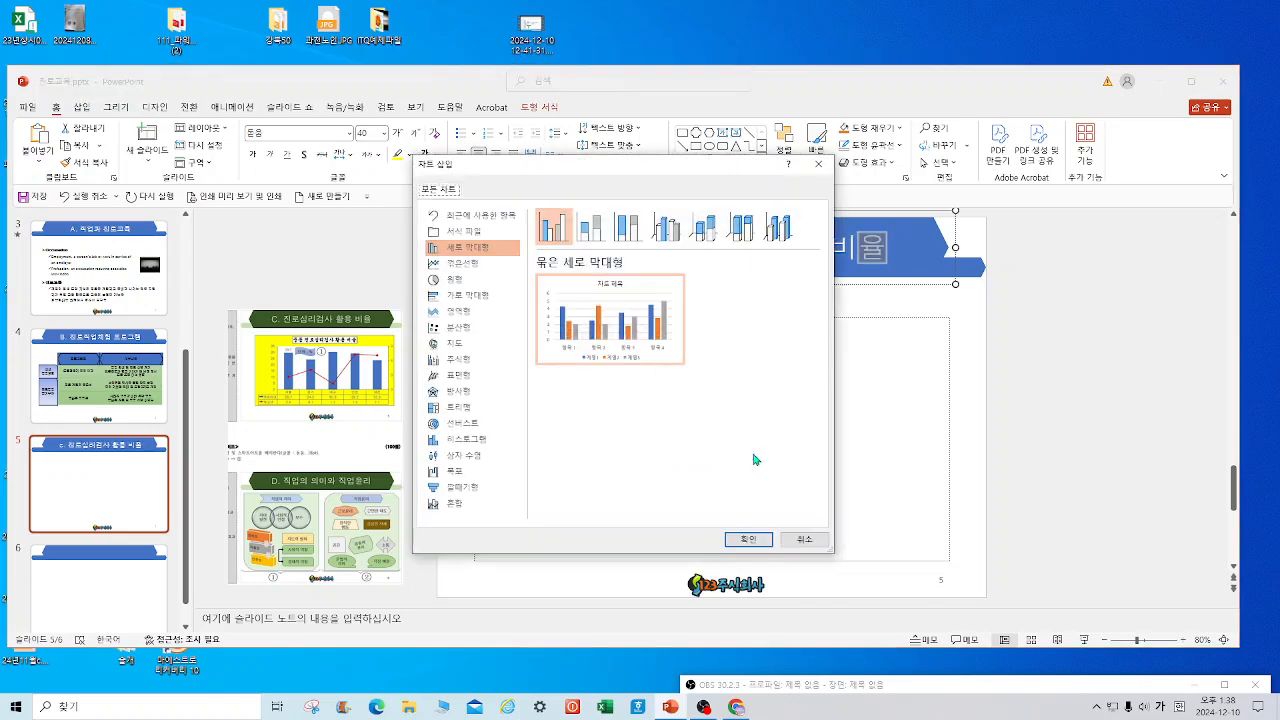
pyautogui.click(748, 539)
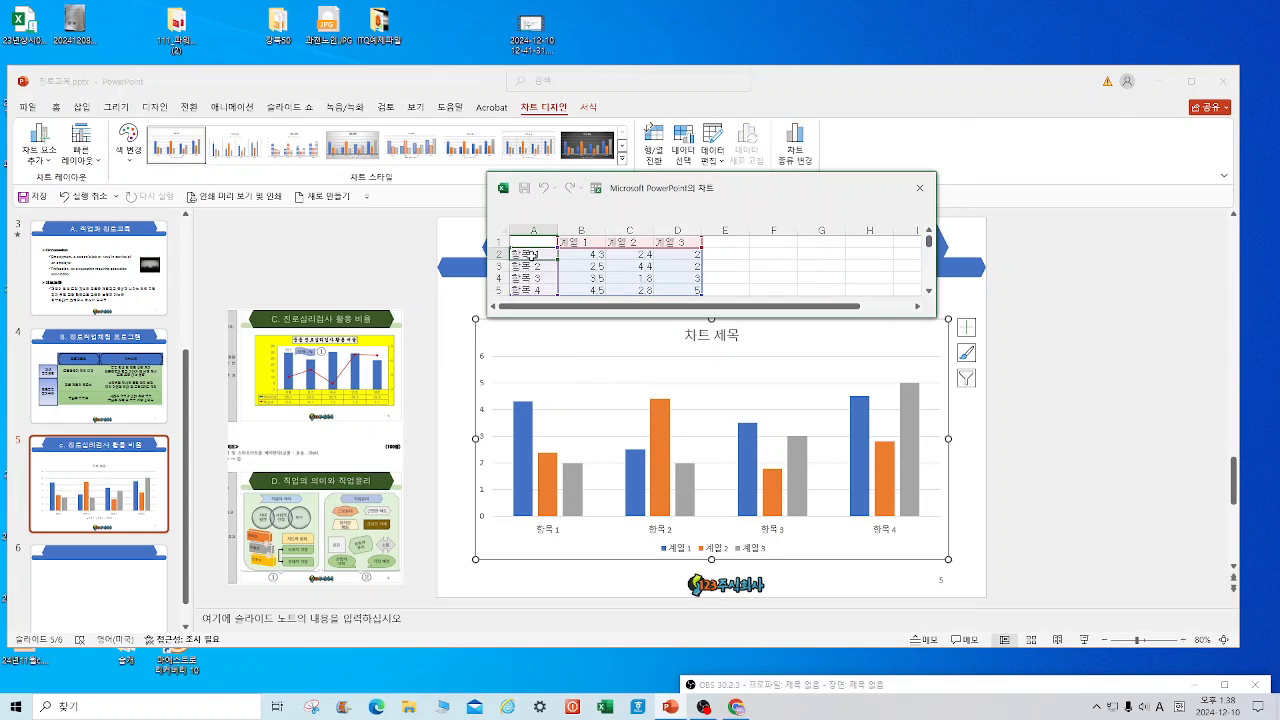
pyautogui.write('레')
pyautogui.write('리어넷')
pyautogui.press('Return')
pyautogui.write('워크넷')
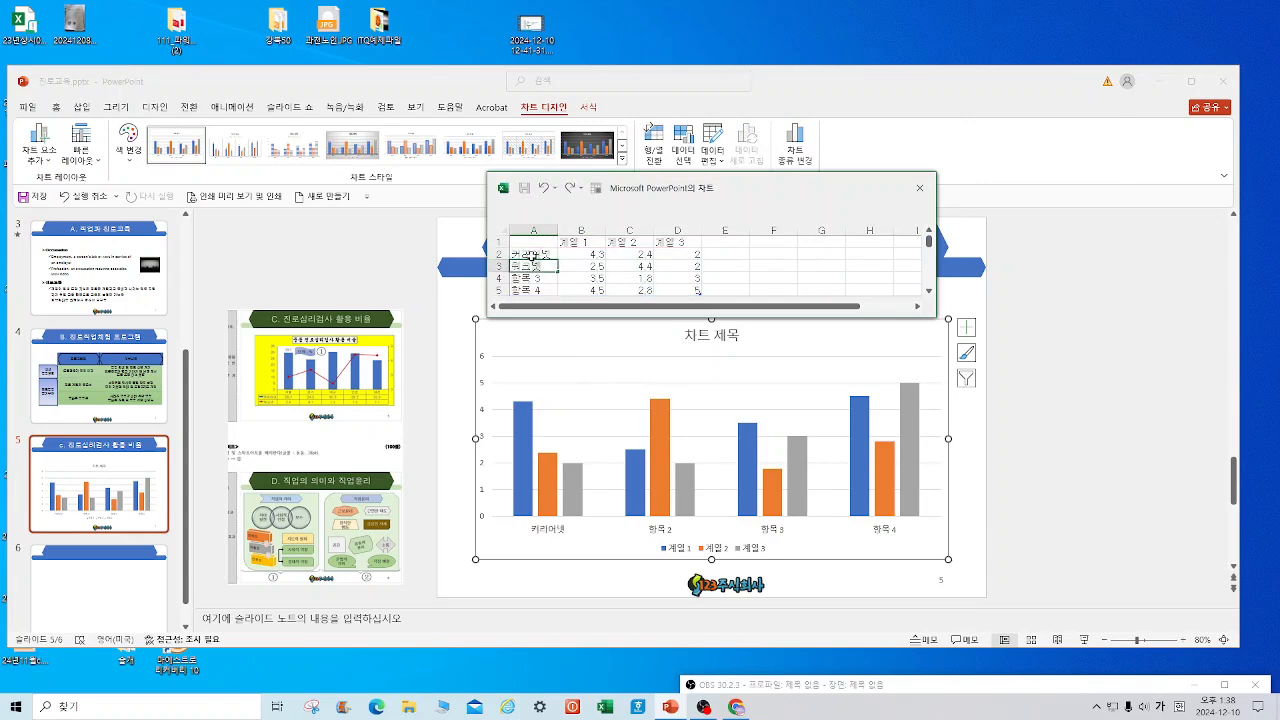
# Enter the chart data column headings 서울, 경기, 대구, 인천 and 대전 in cells B1 to F1.
pyautogui.click(580, 242)
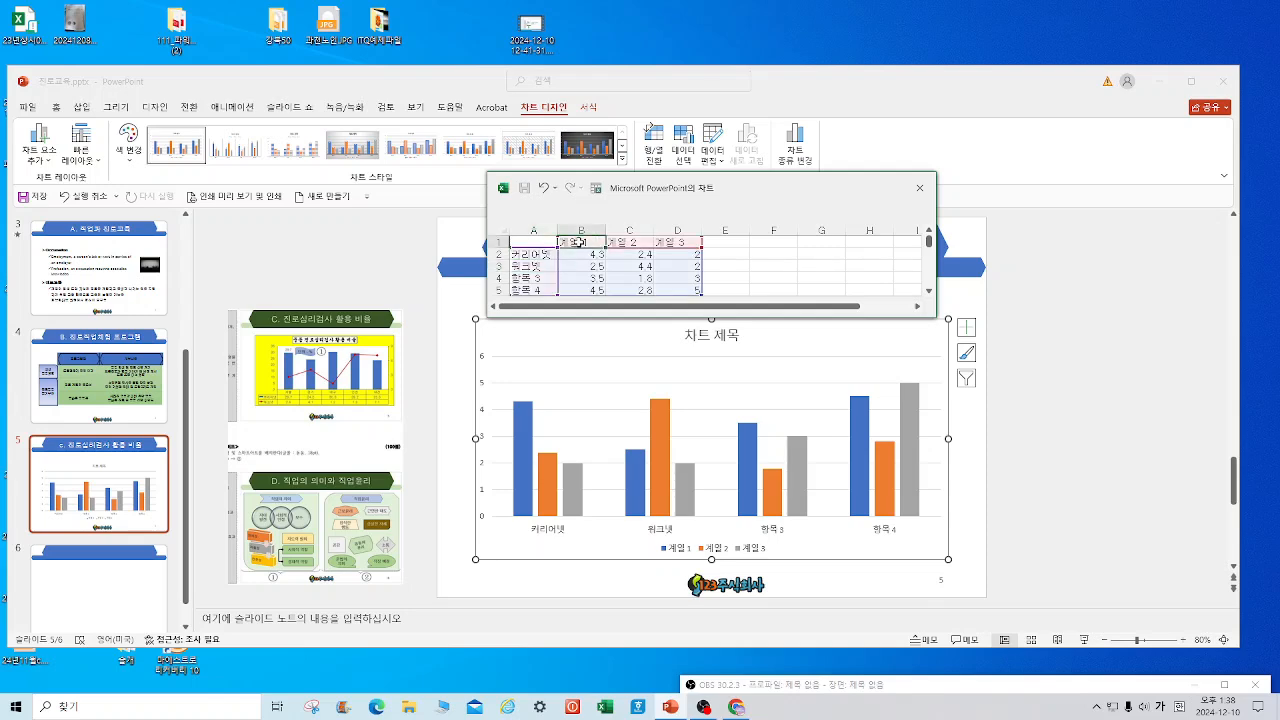
pyautogui.write('서울')
pyautogui.press('Tab')
pyautogui.write('경기')
pyautogui.press('Tab')
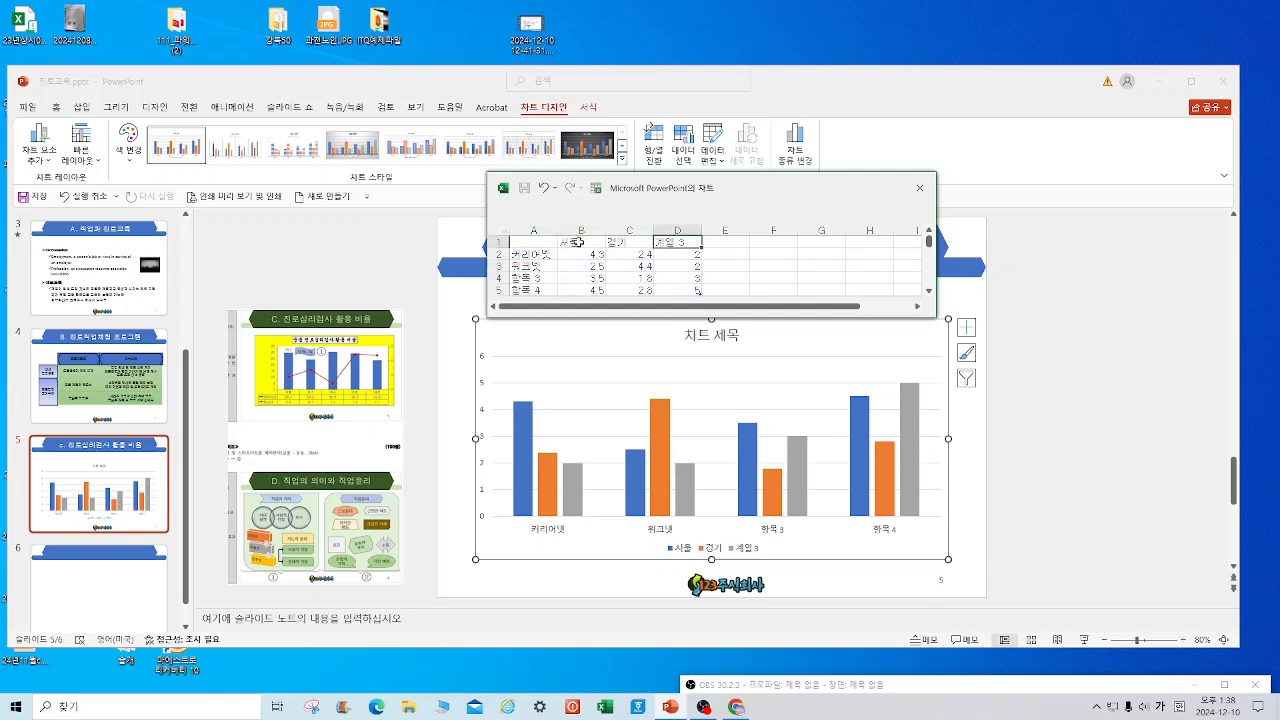
pyautogui.write('대구')
pyautogui.press('Tab')
pyautogui.write('인')
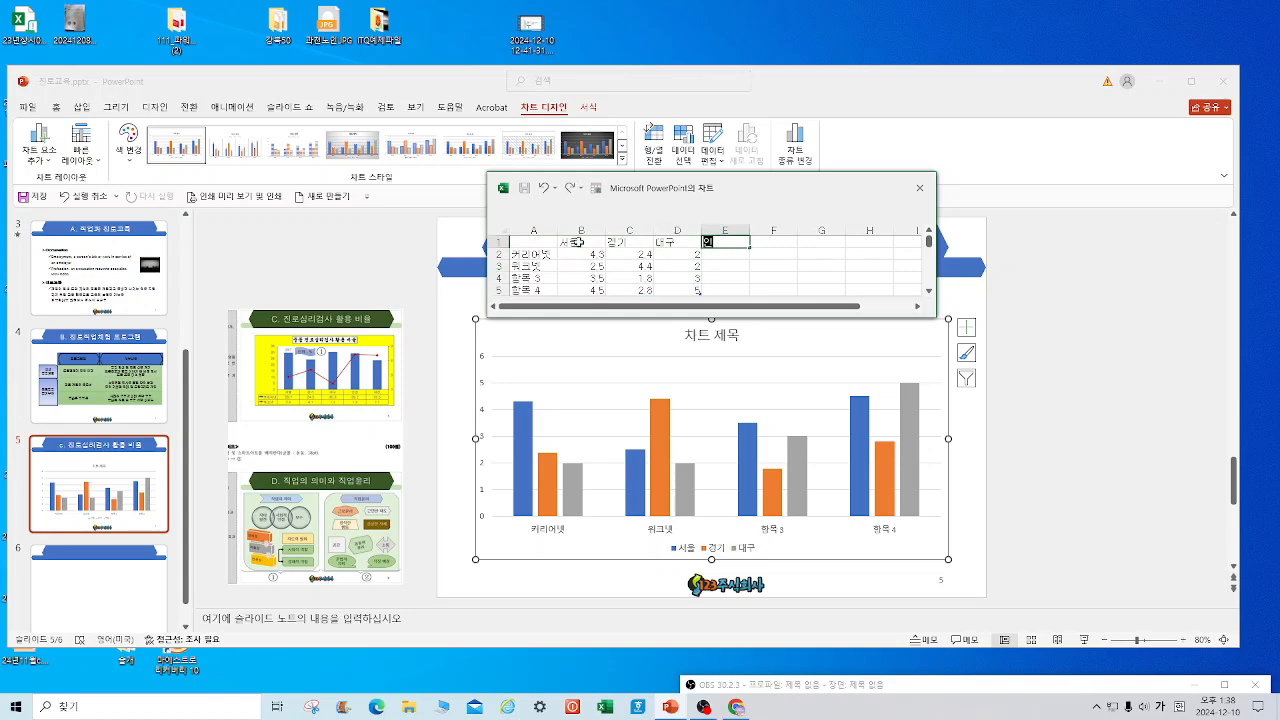
pyautogui.write('처ㄴ')
pyautogui.press('Tab')
pyautogui.write('대저')
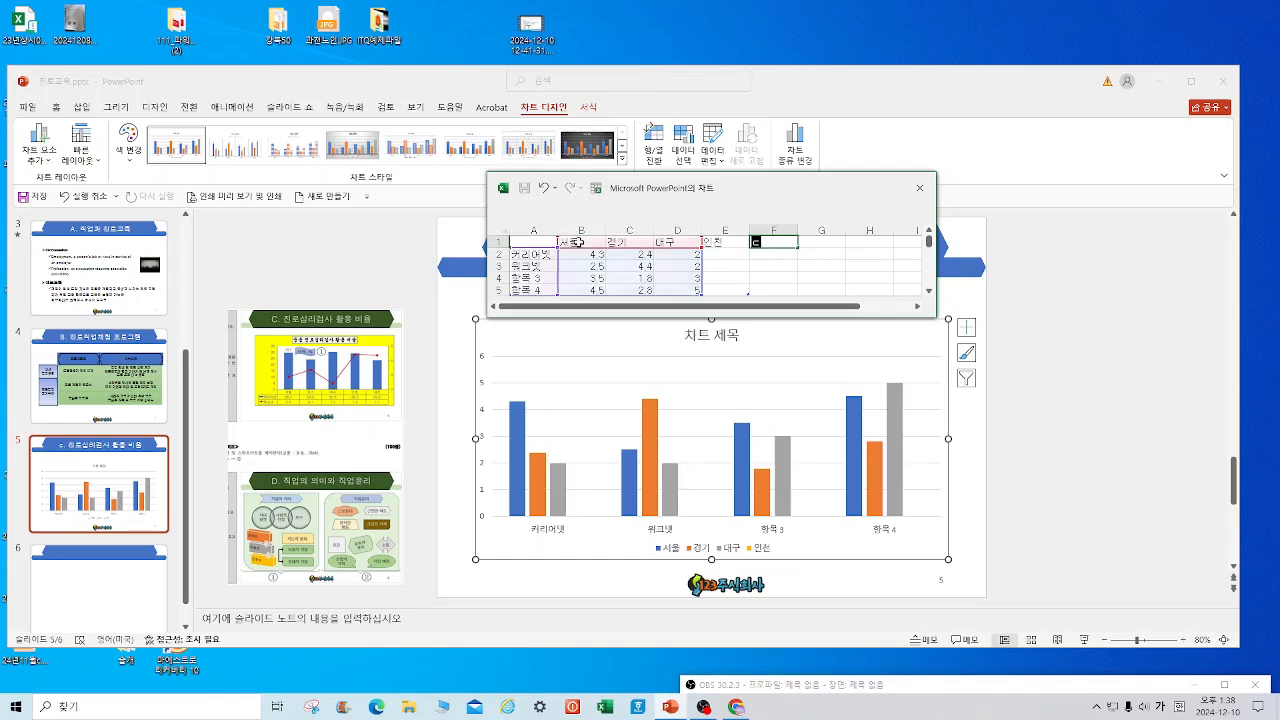
pyautogui.write('ㄴ')
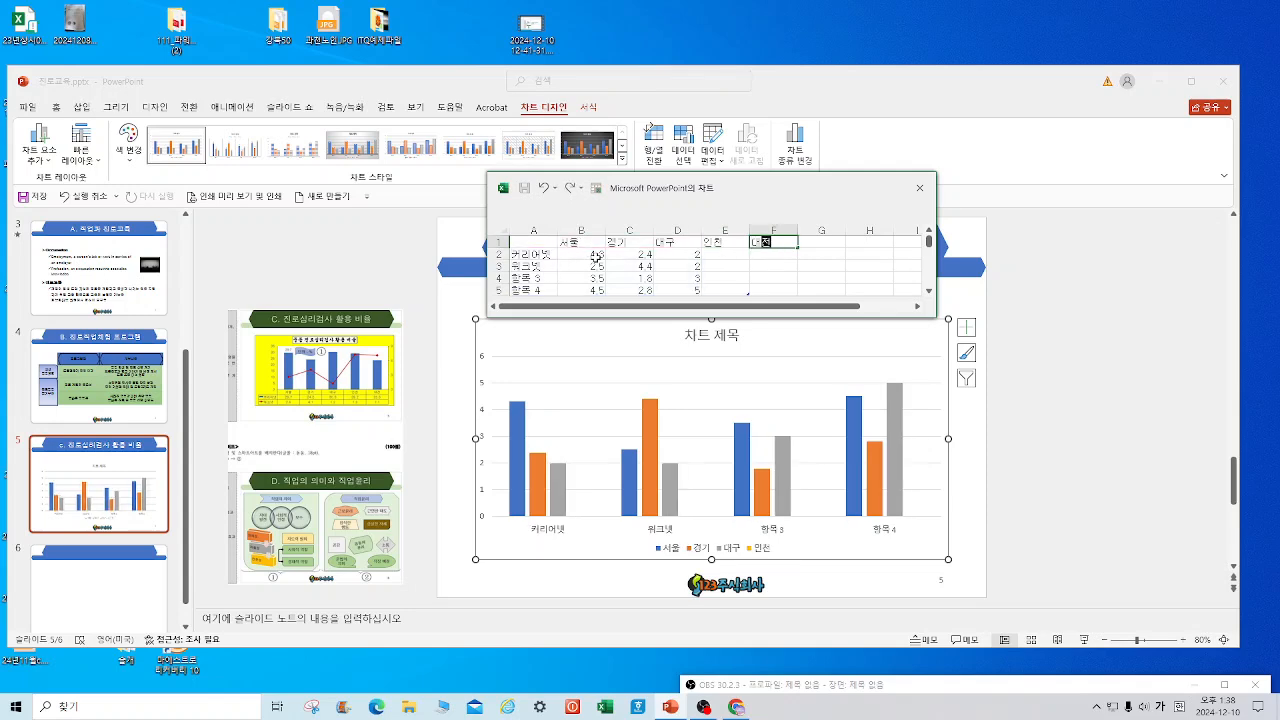
# Fill the 커리어넷 row of the chart data with 29.7, 24.2, 30.3, 29.2 and 23.5.
pyautogui.click(596, 254)
pyautogui.doubleClick(597, 253)
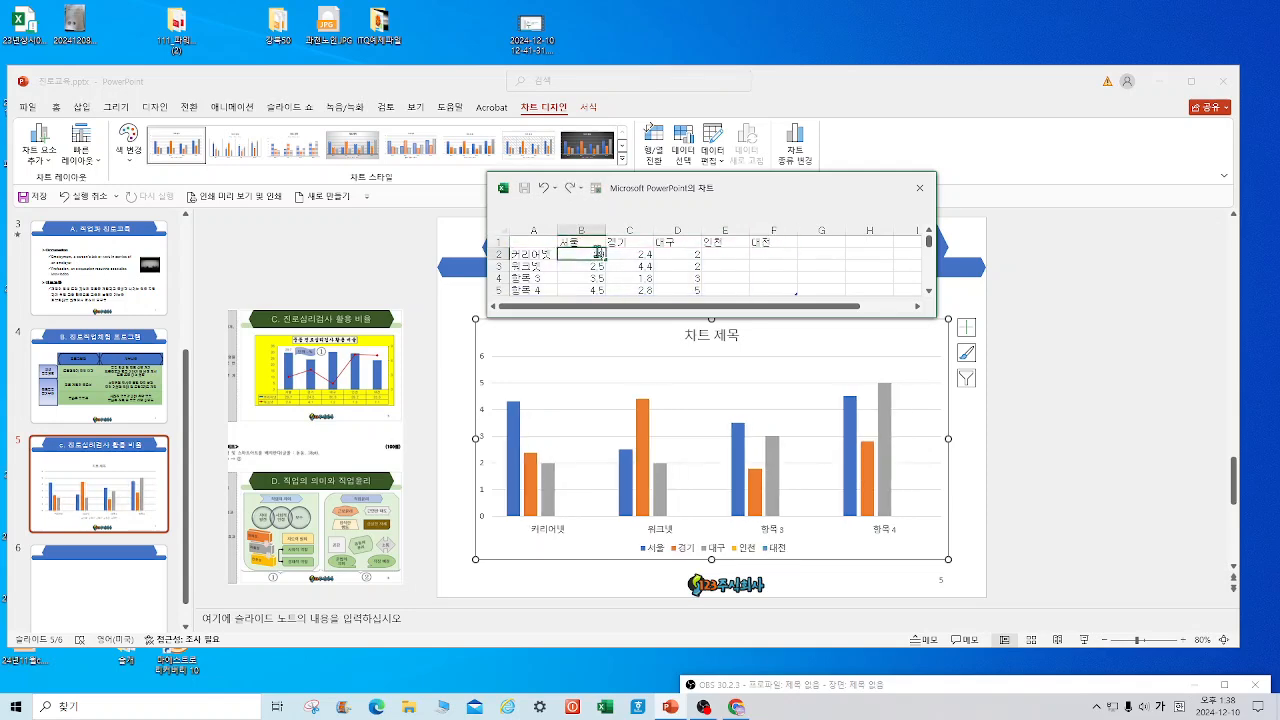
pyautogui.press('Tab')
pyautogui.write('24.2')
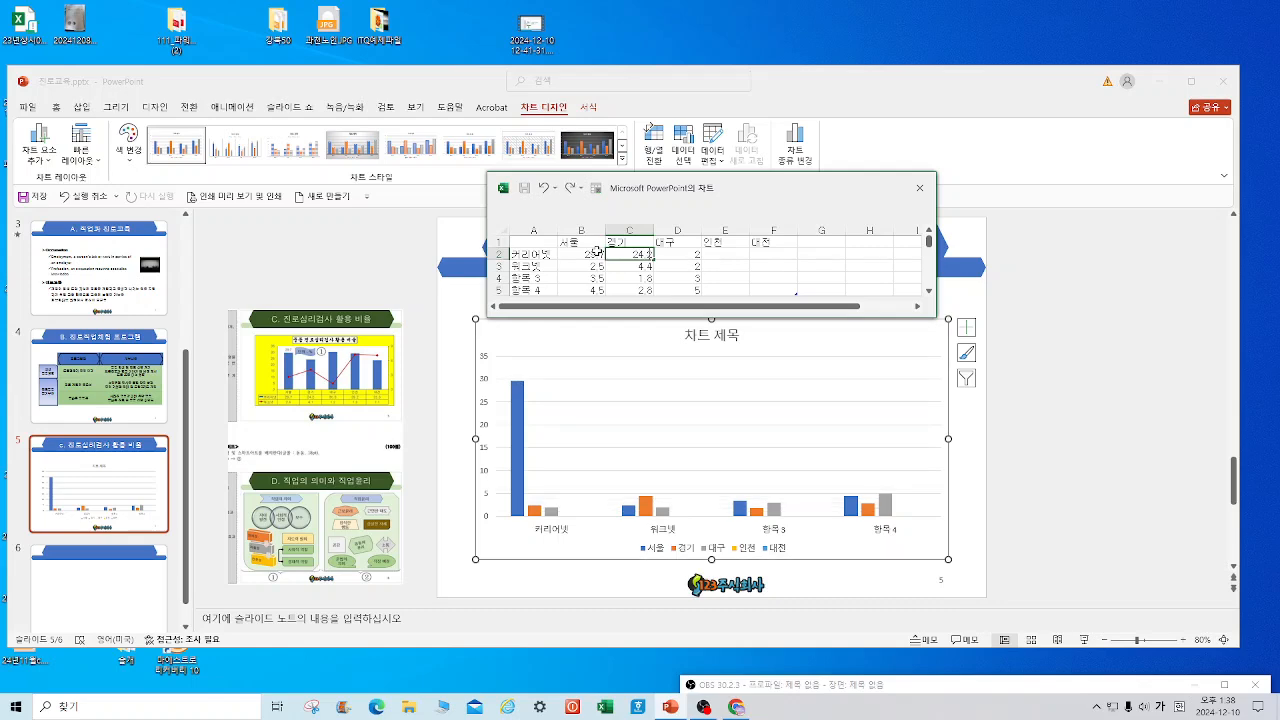
pyautogui.press('Tab')
pyautogui.write('30.3')
pyautogui.press('Tab')
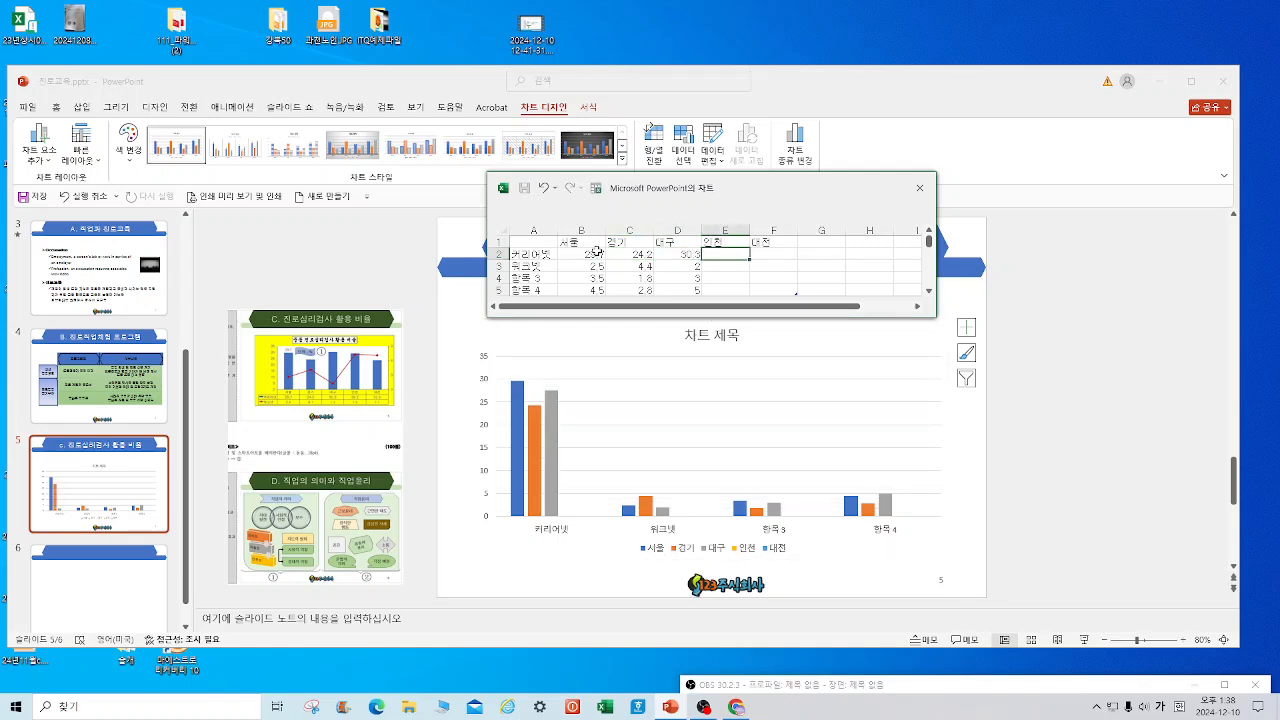
pyautogui.write('29.2')
pyautogui.press('Tab')
pyautogui.write('23.5')
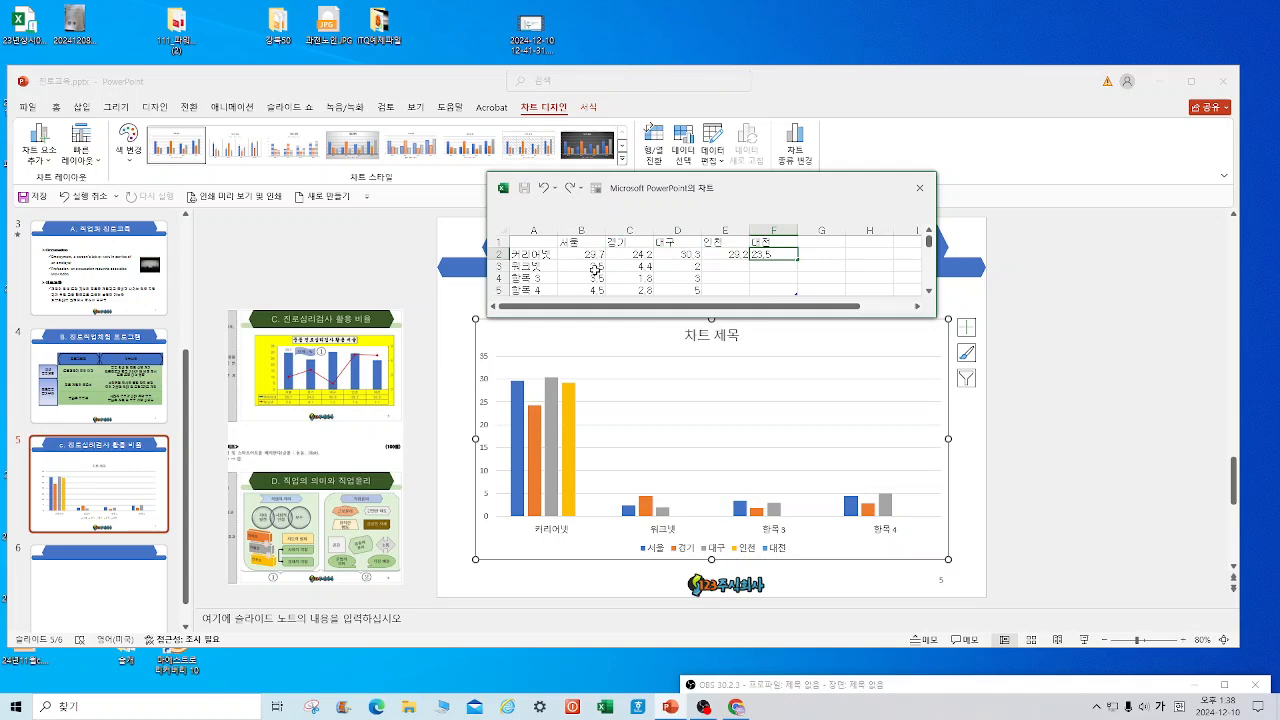
# Fill the 워크넷 row of the chart data with 2.6, 4.1, 1.2, 7.3 and 7.1.
pyautogui.click(597, 267)
pyautogui.write('2.5')
pyautogui.press('Tab')
pyautogui.write('4.1')
pyautogui.press('Tab')
pyautogui.write('1.2')
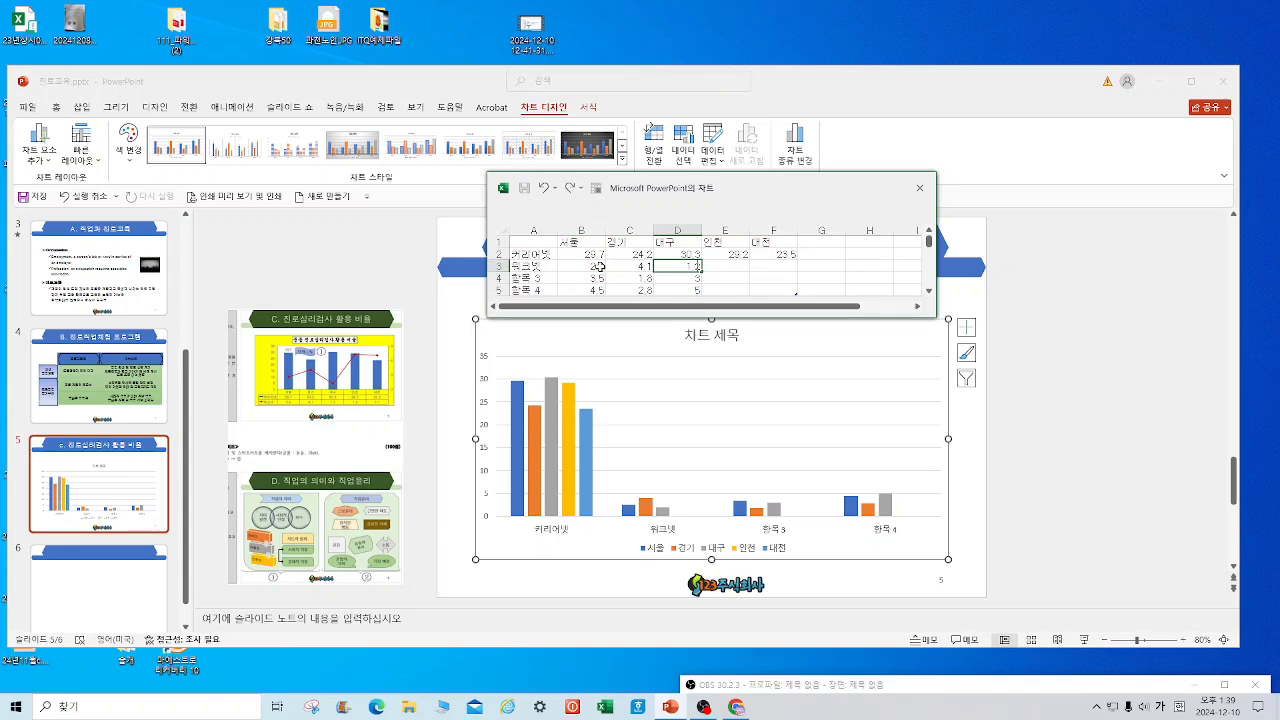
pyautogui.press('Tab')
pyautogui.write('7.3')
pyautogui.press('Tab')
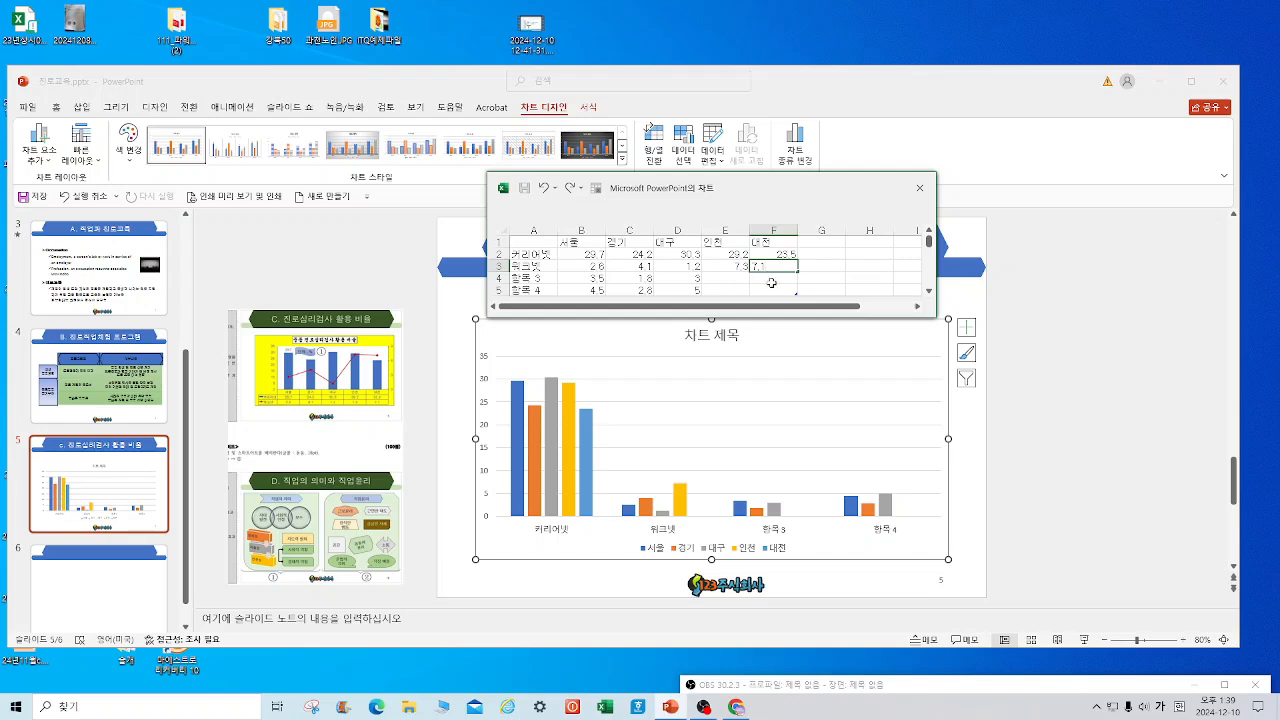
pyautogui.click(861, 279)
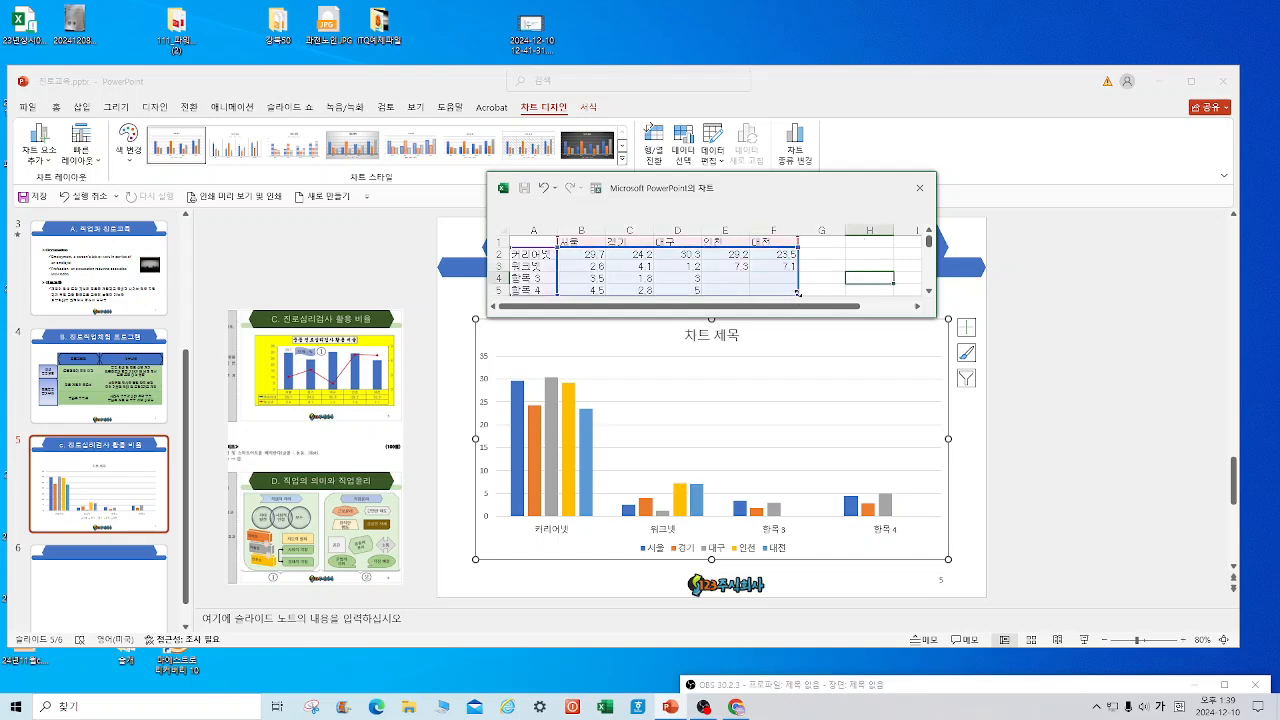
# Limit the chart data range to the 커리어넷 and 워크넷 rows, switch rows and columns, and close the data sheet.
pyautogui.moveTo(796, 286); pyautogui.dragTo(797, 273)
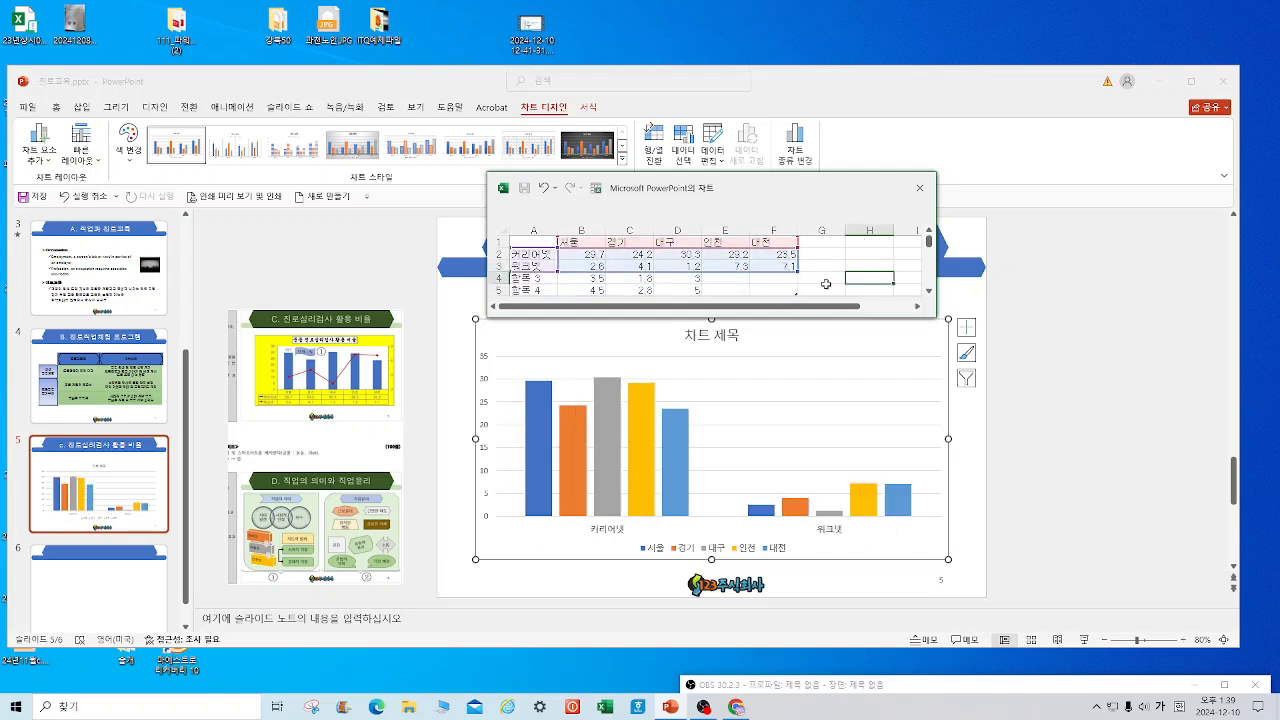
pyautogui.click(660, 145)
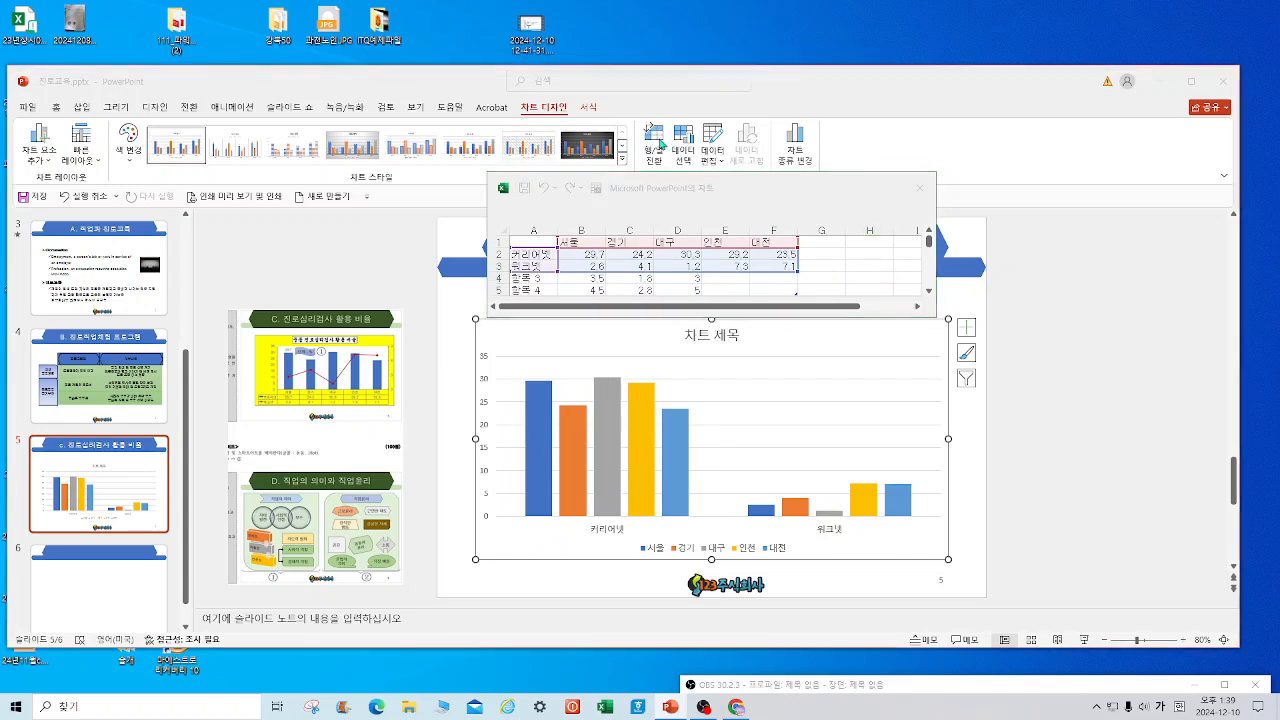
pyautogui.click(654, 145)
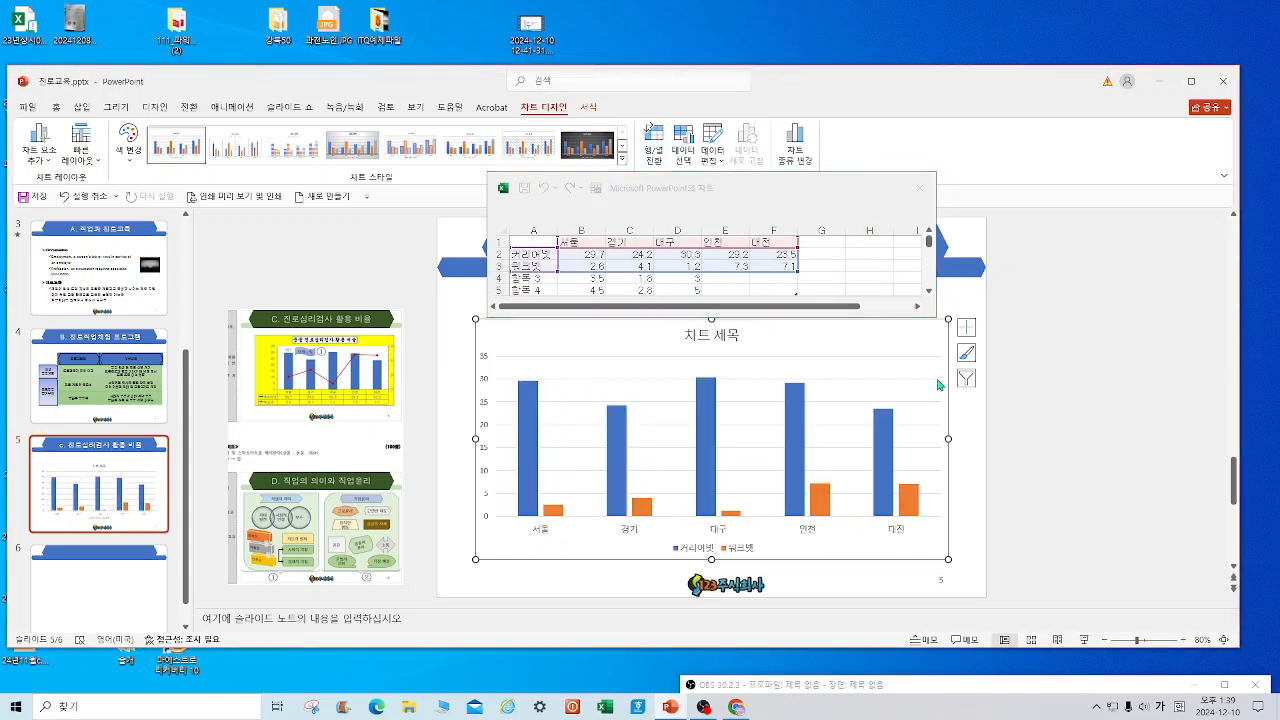
pyautogui.click(919, 187)
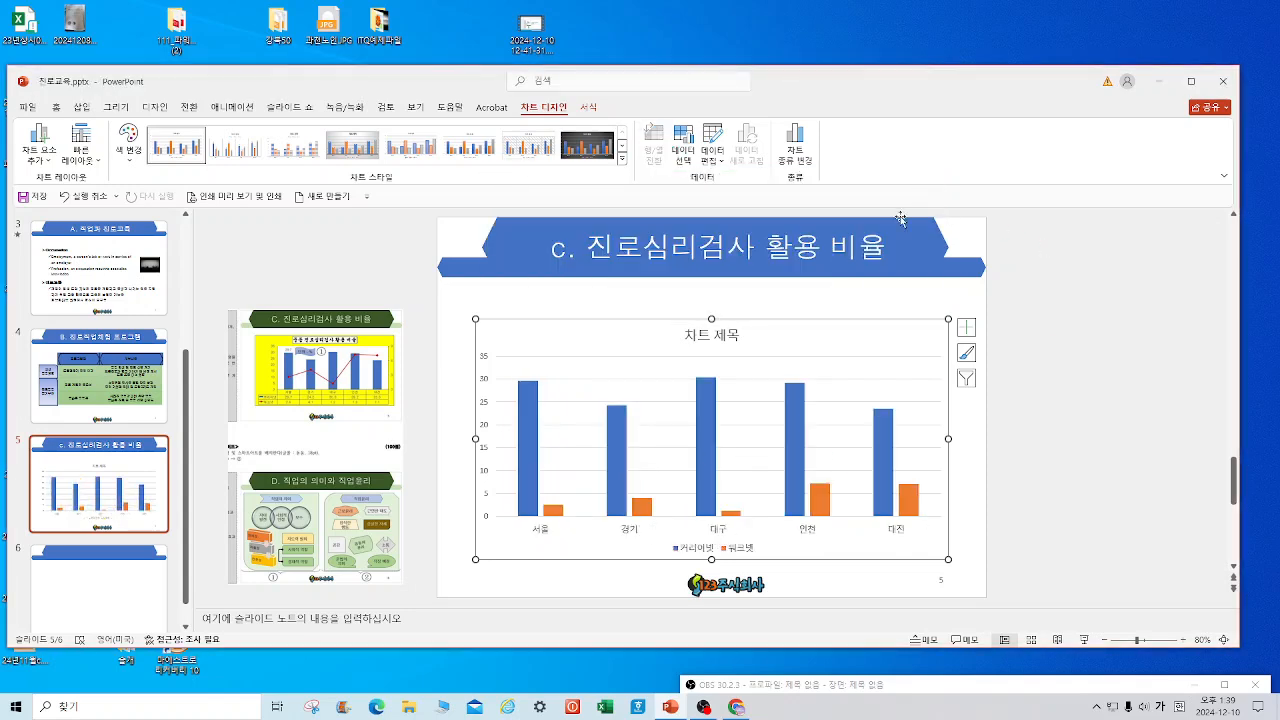
# Change the chart to a custom combination with the 워크넷 series as a line with markers on the secondary axis.
pyautogui.rightClick(708, 408)
pyautogui.click(772, 473)
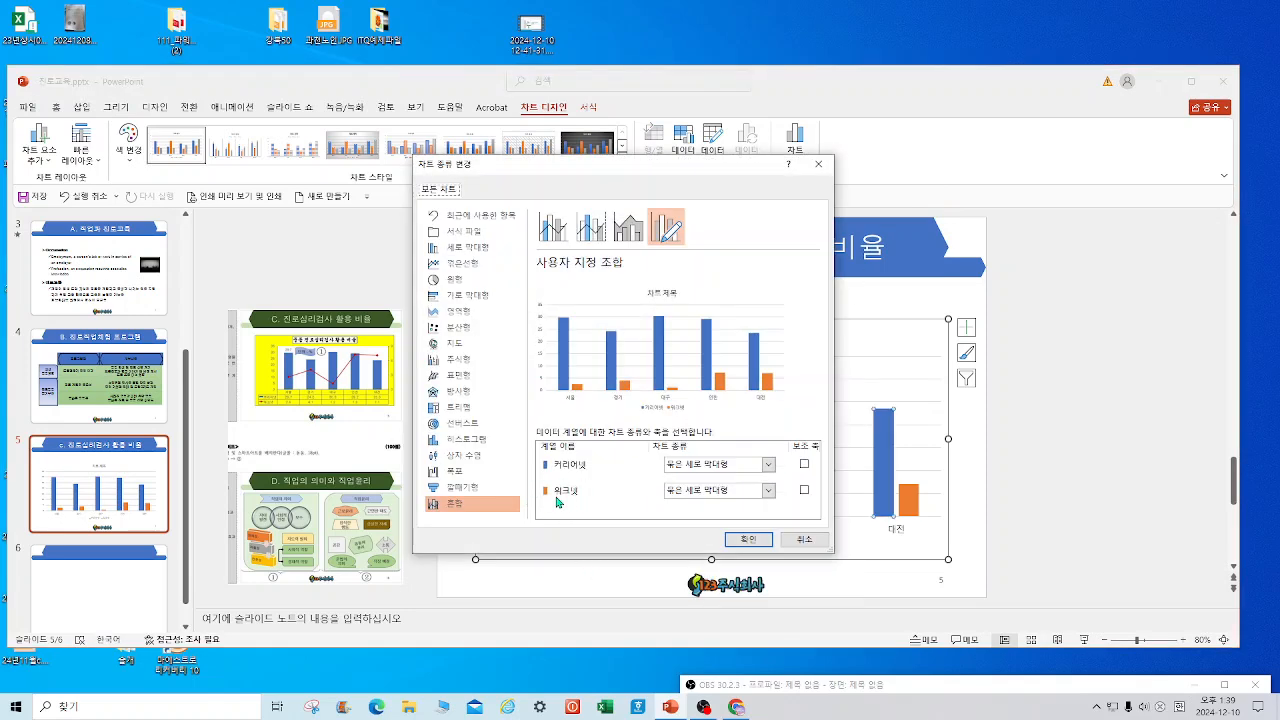
pyautogui.click(776, 492)
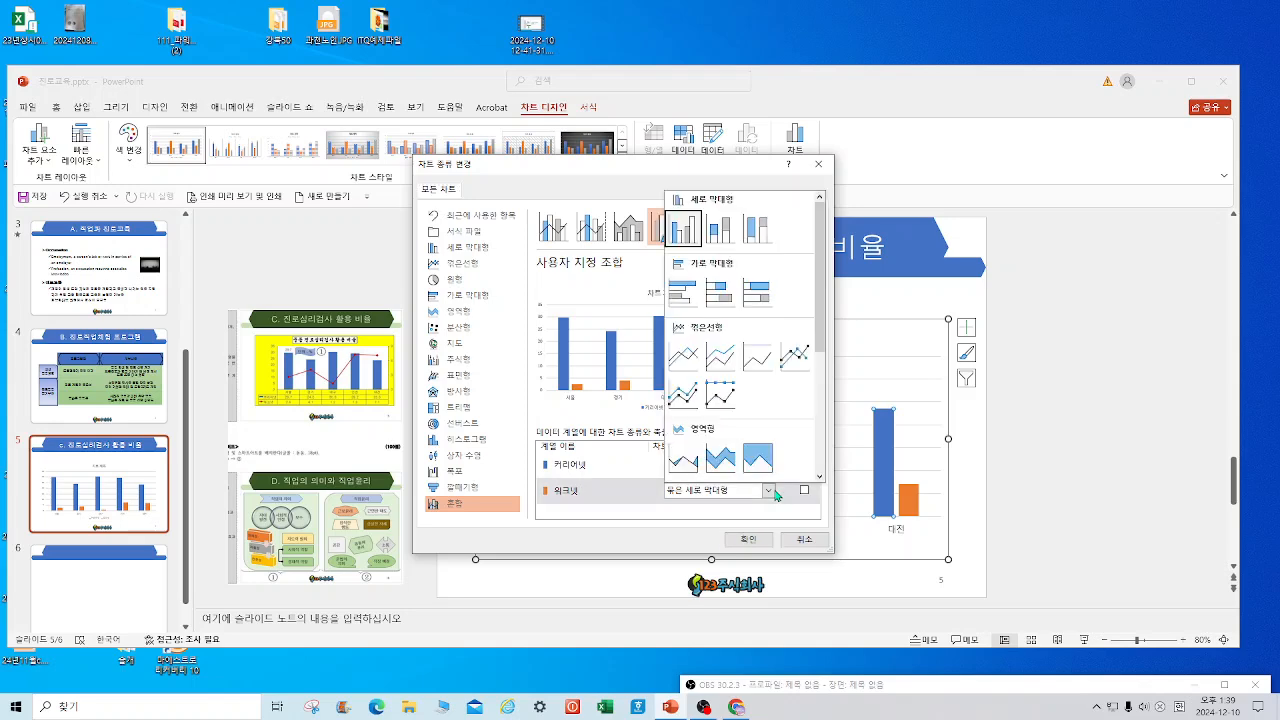
pyautogui.click(795, 357)
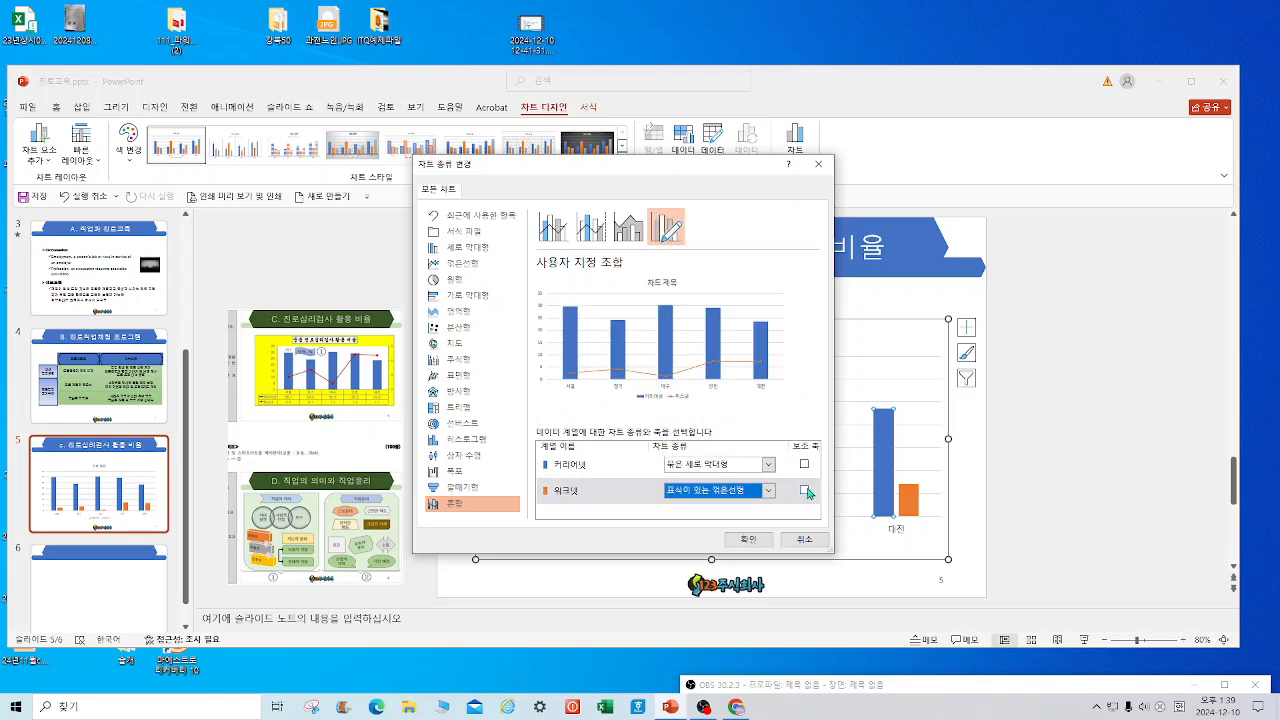
pyautogui.click(805, 491)
pyautogui.click(748, 539)
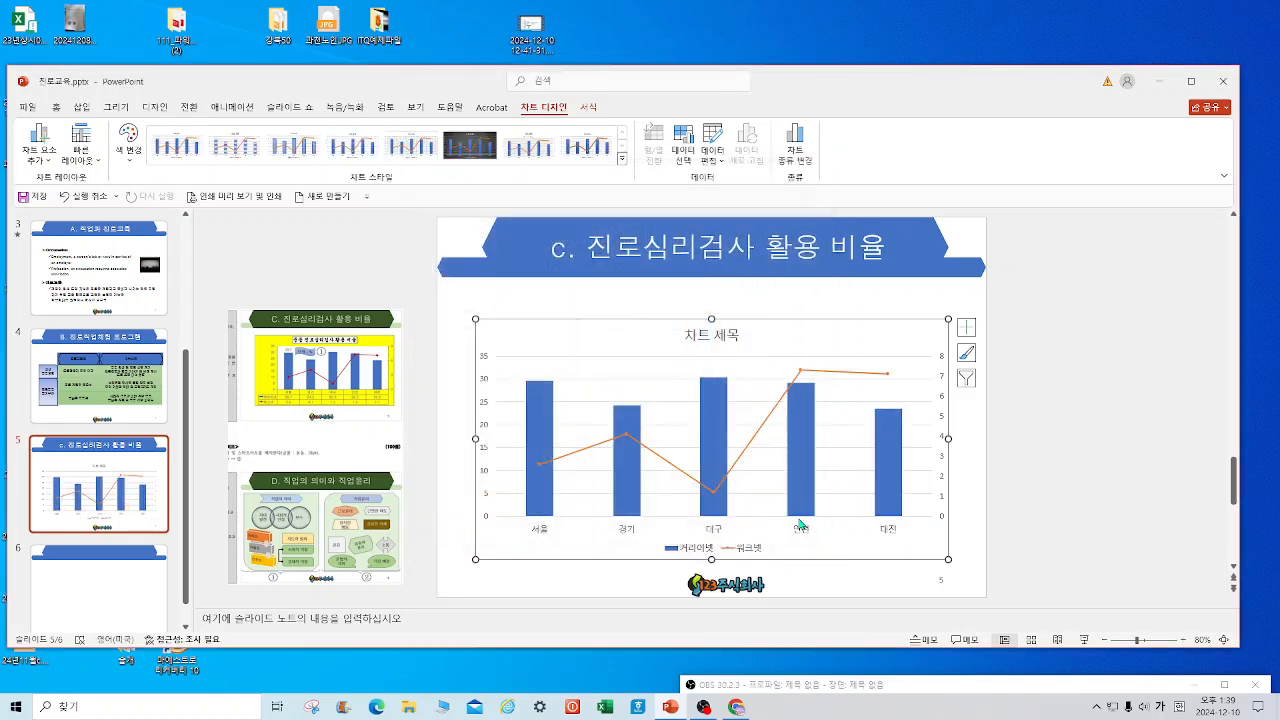
# Set the text of the whole chart to the 돋움 font at 16 pt.
pyautogui.click(55, 107)
pyautogui.click(348, 137)
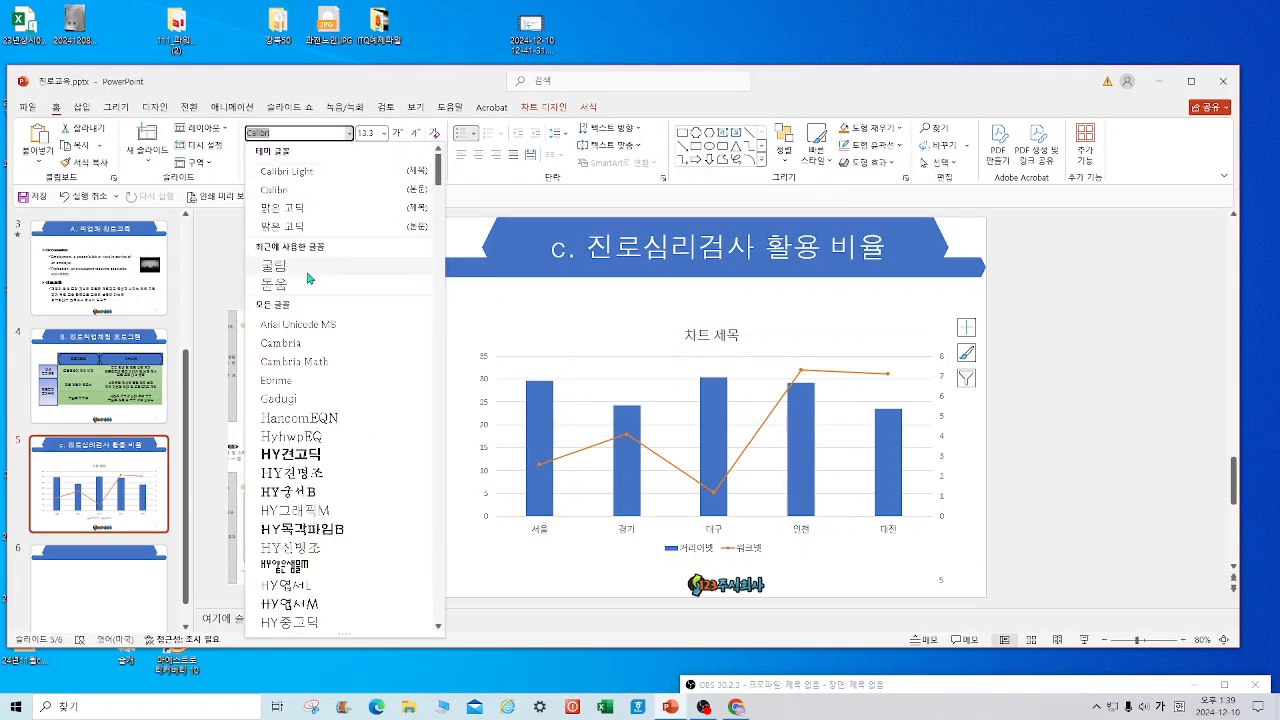
pyautogui.click(320, 287)
pyautogui.click(384, 133)
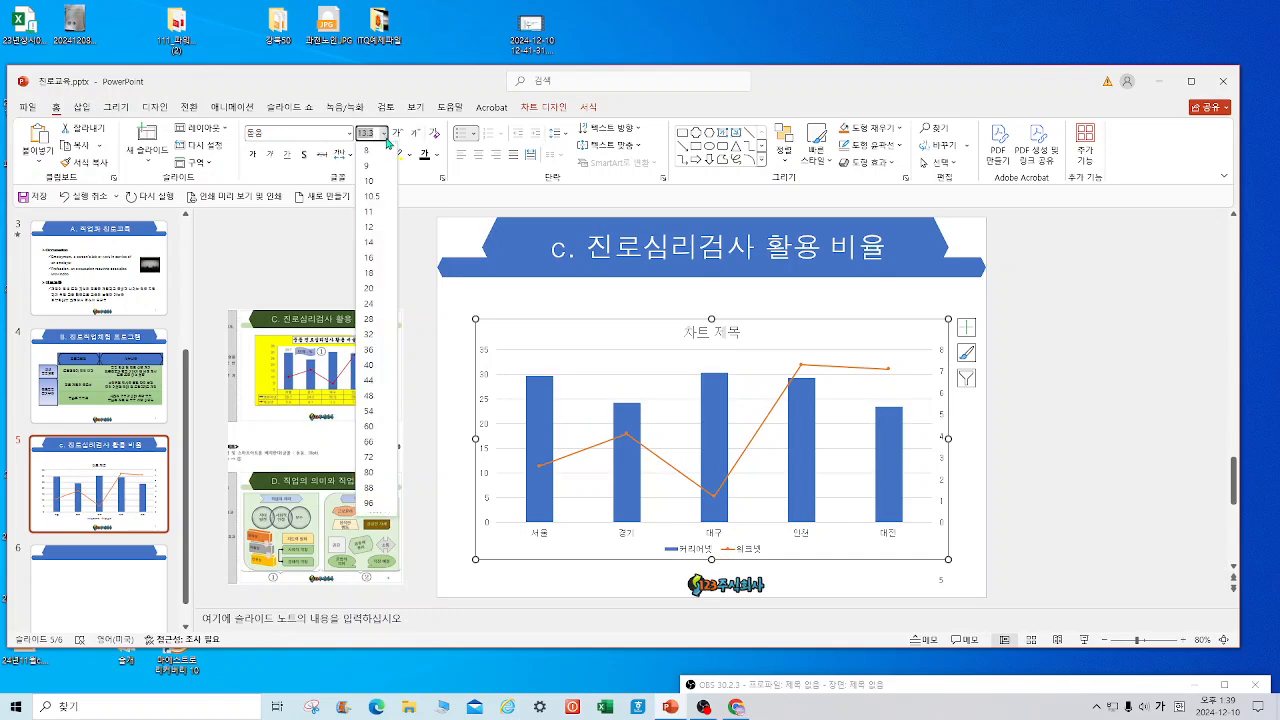
pyautogui.click(372, 262)
pyautogui.click(692, 334)
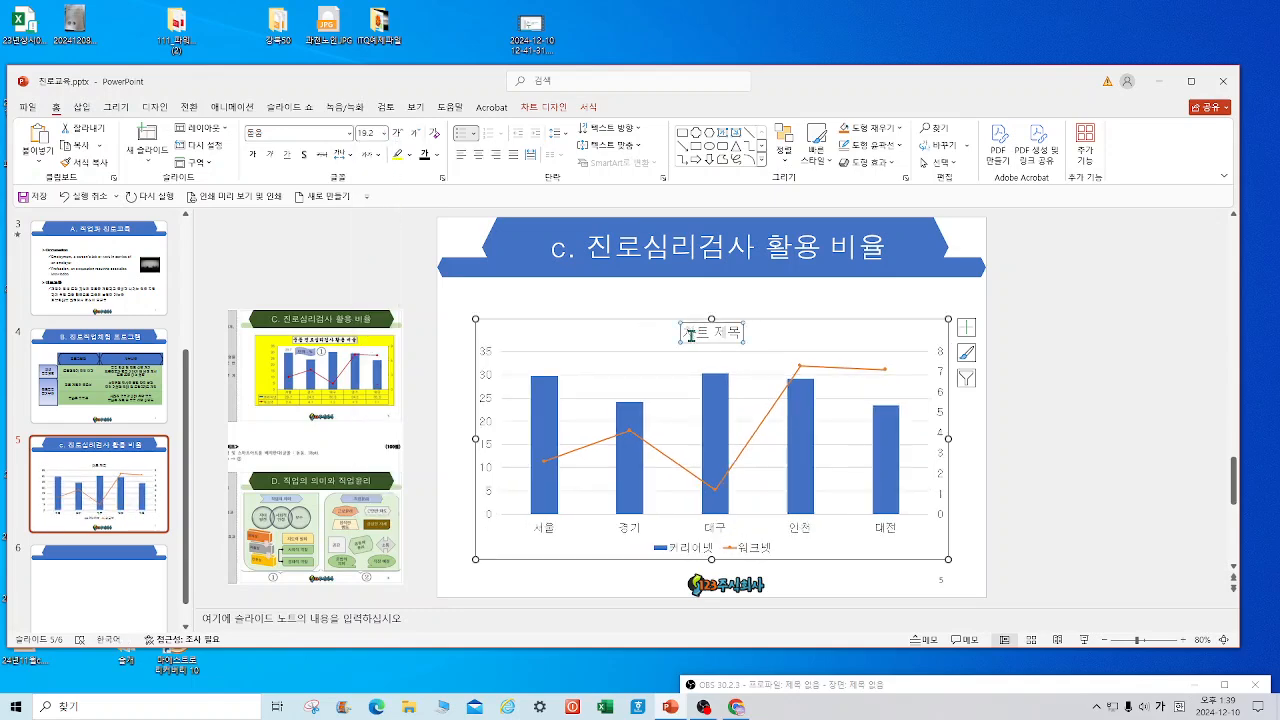
pyautogui.moveTo(676, 338); pyautogui.dragTo(752, 334)
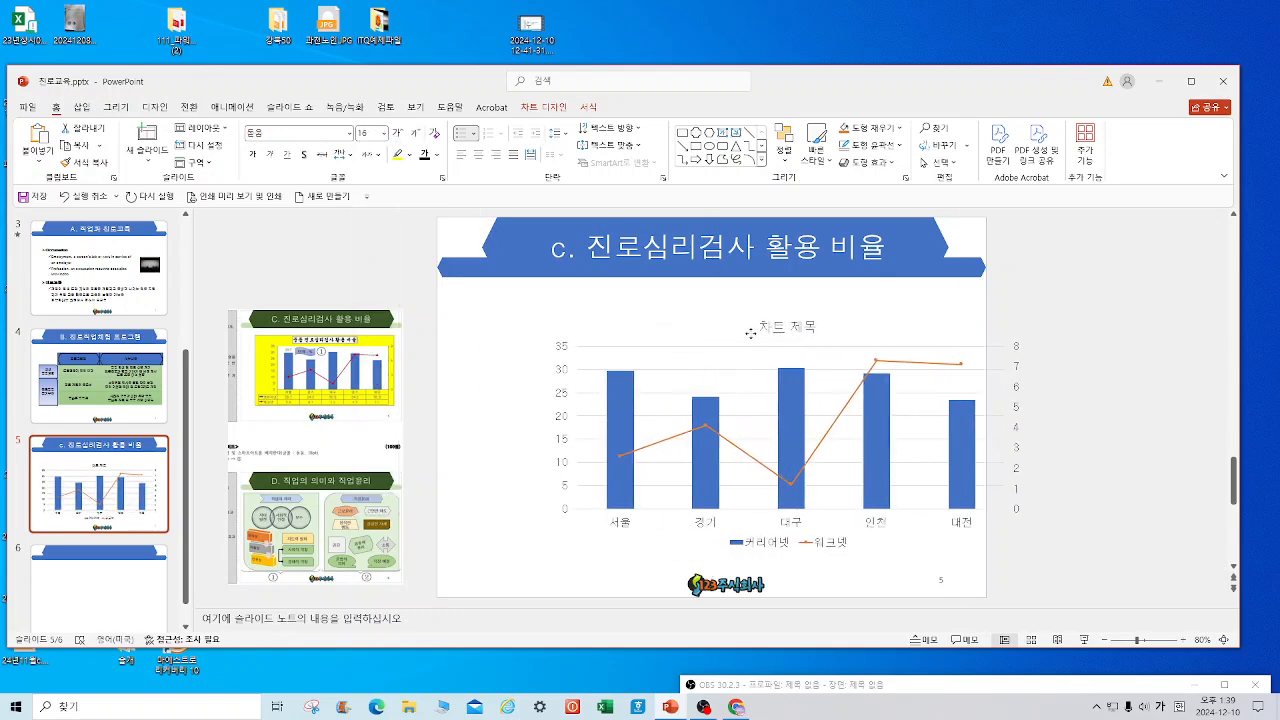
pyautogui.click(70, 197)
# Replace the chart's placeholder title with 중등 진로심리검사 활용 비율.
pyautogui.click(690, 331)
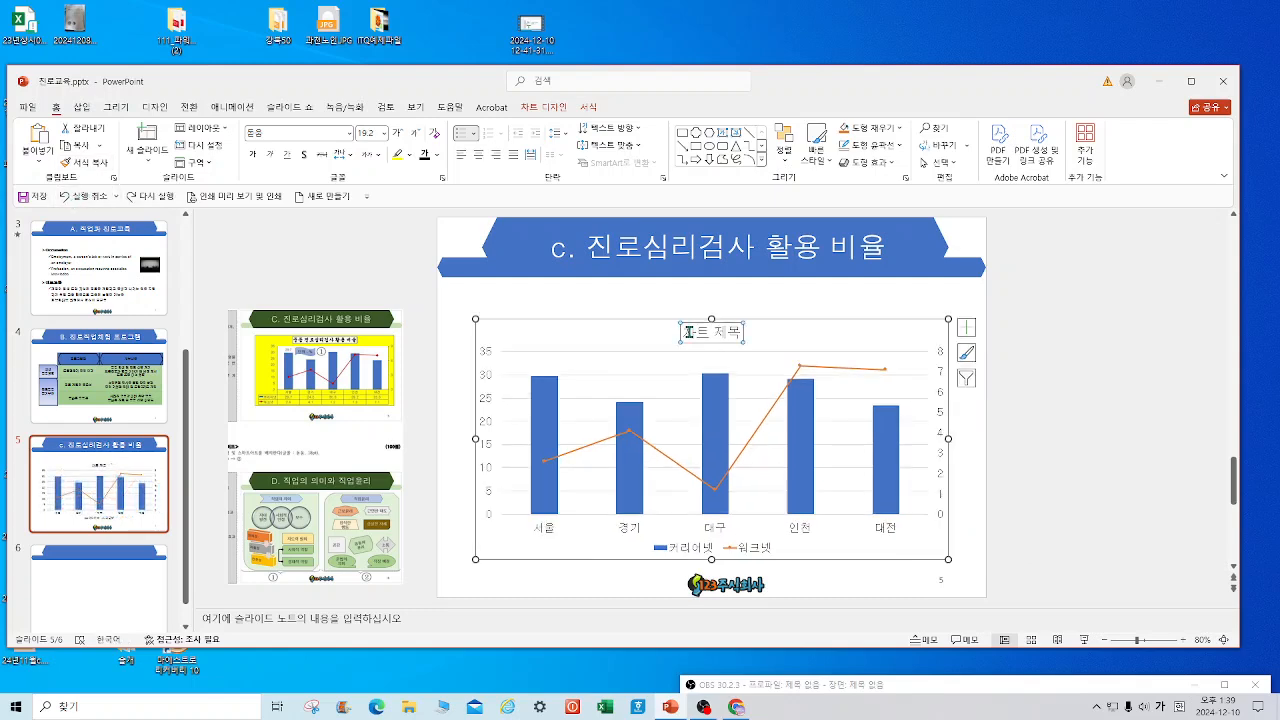
pyautogui.tripleClick(688, 331)
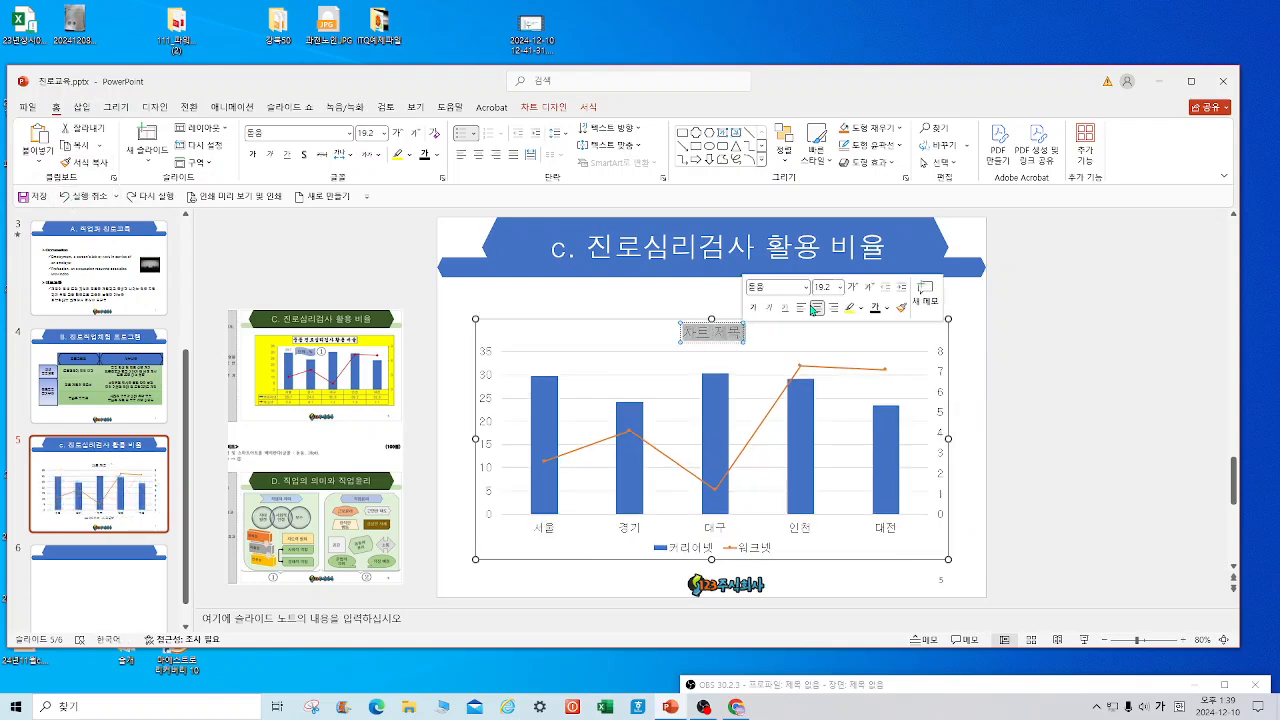
pyautogui.write('중등 진로심리검사 활용 비율')
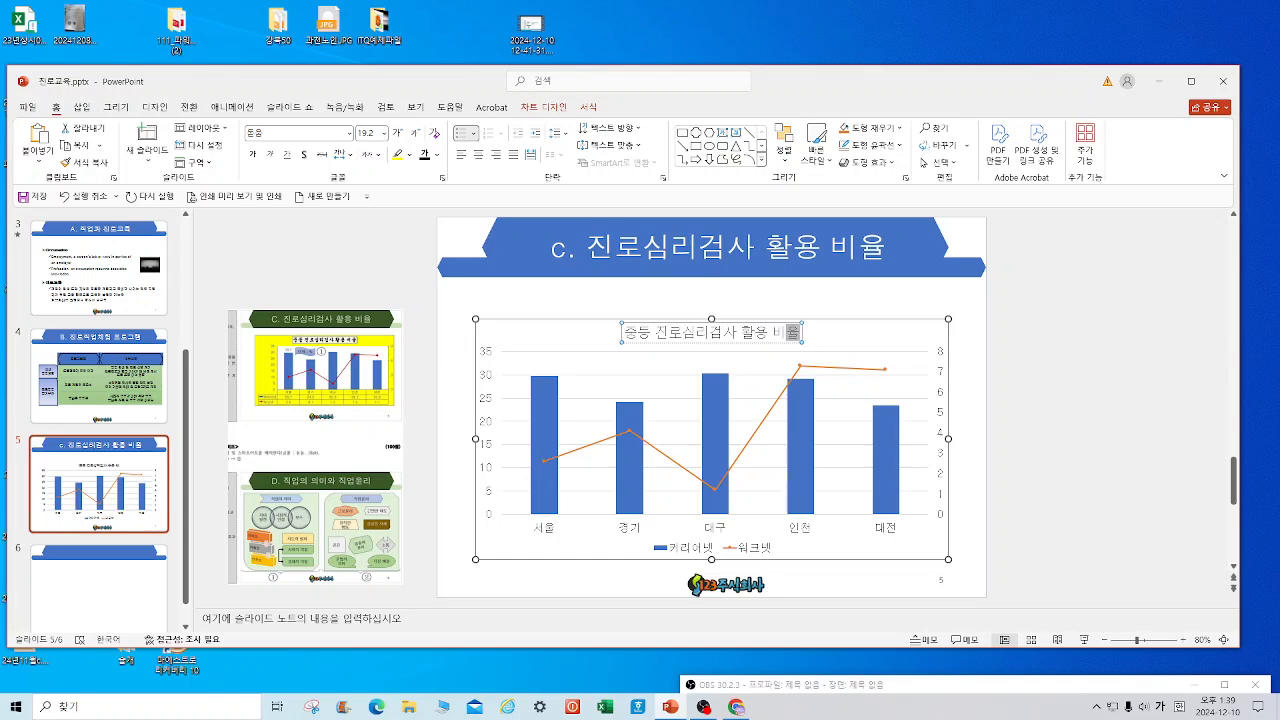
# Change the font of the whole chart title to 궁서.
pyautogui.moveTo(622, 326); pyautogui.dragTo(790, 327)
pyautogui.click(276, 133)
pyautogui.write('궁서')
pyautogui.press('Return')
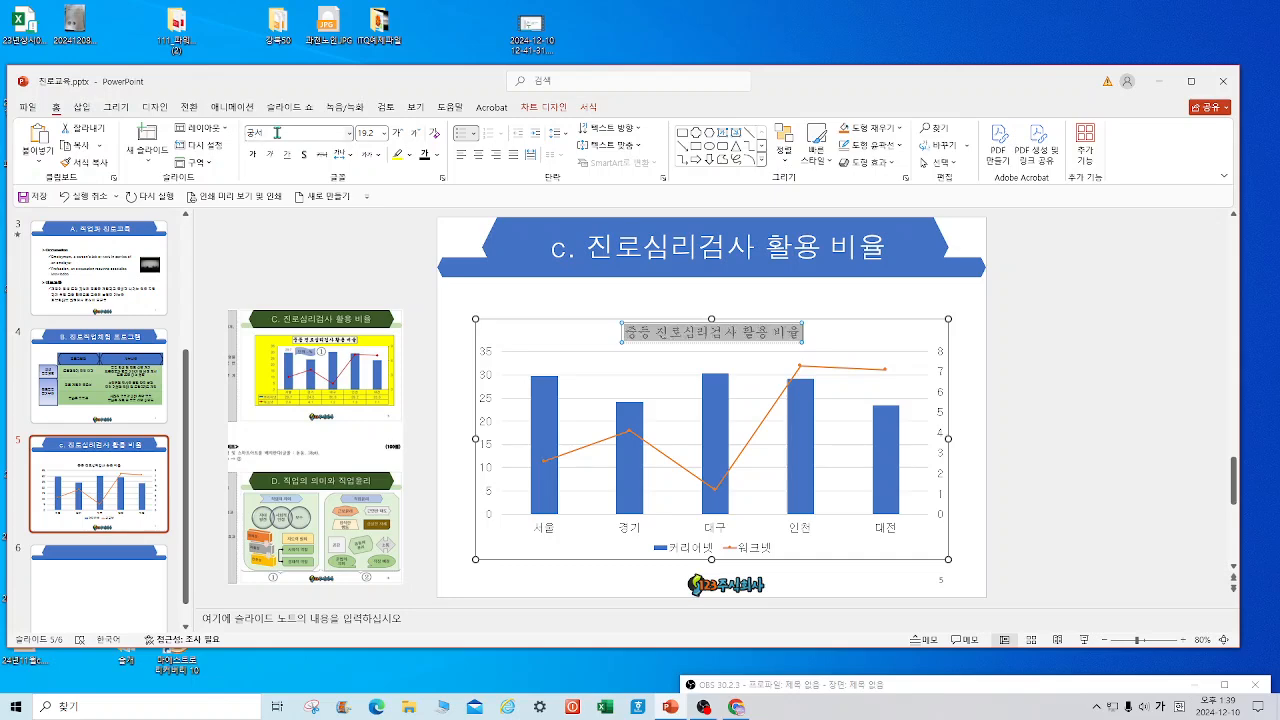